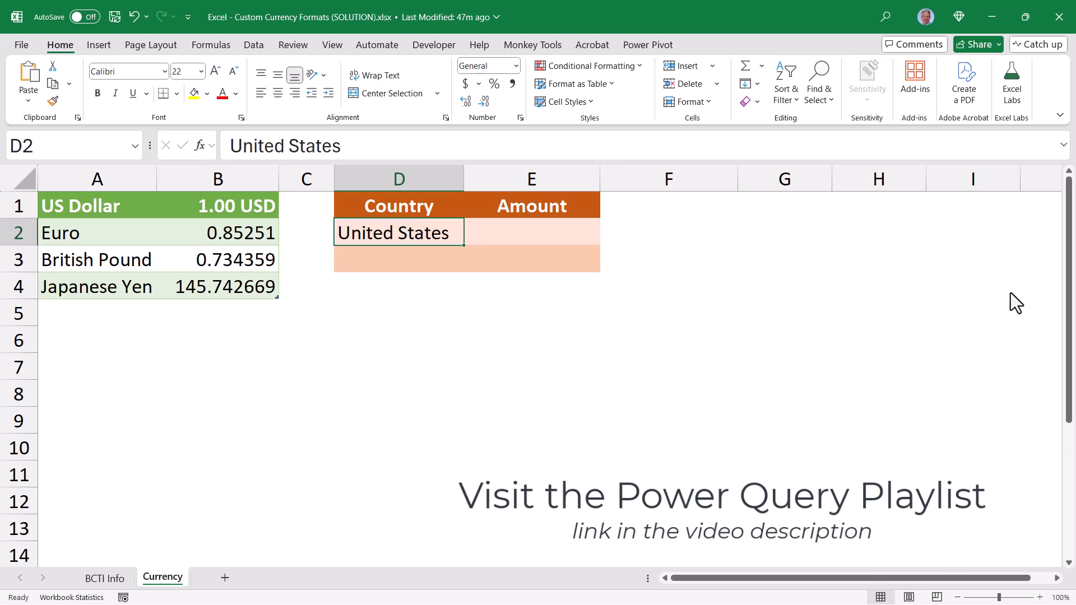
Enter 525 as the United States amount in cell E2
key("Right")
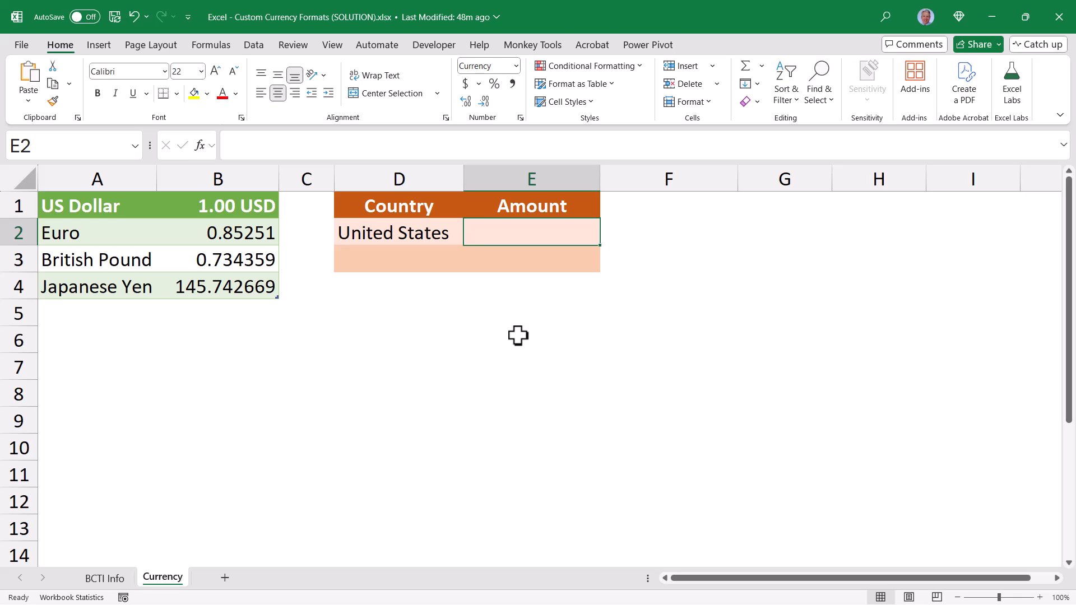
type("525")
key("Return")
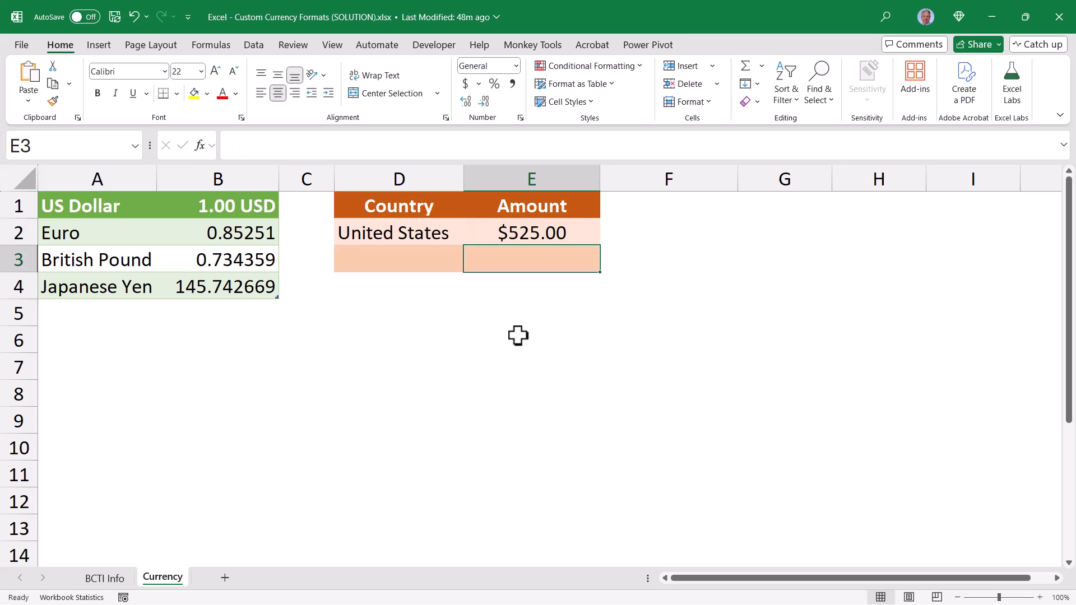
Choose British Pound as the target currency in cell D3
left_click(446, 263)
left_click(470, 267)
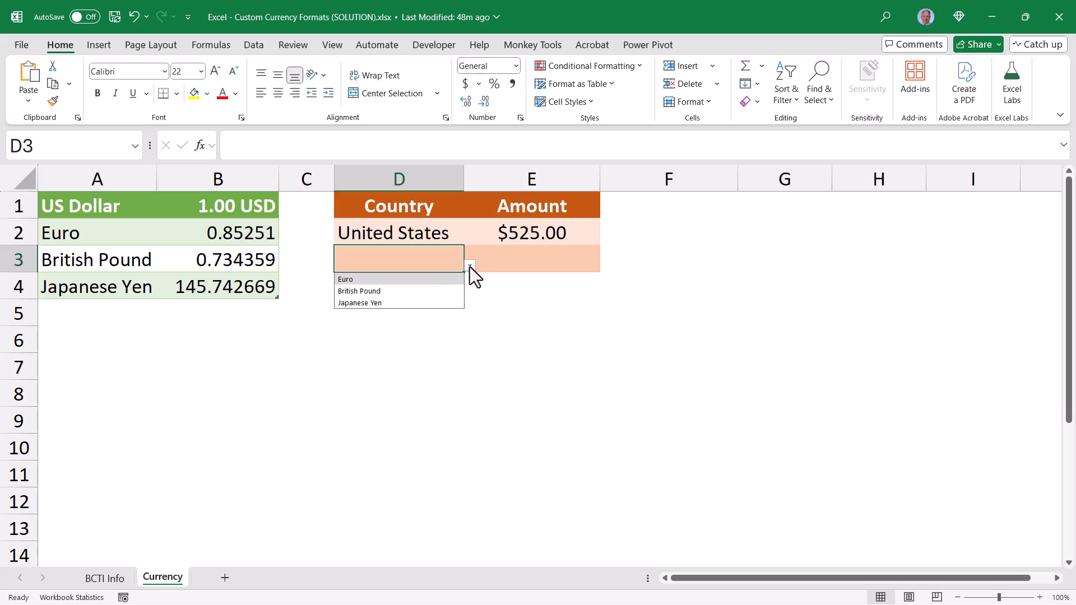
left_click(408, 291)
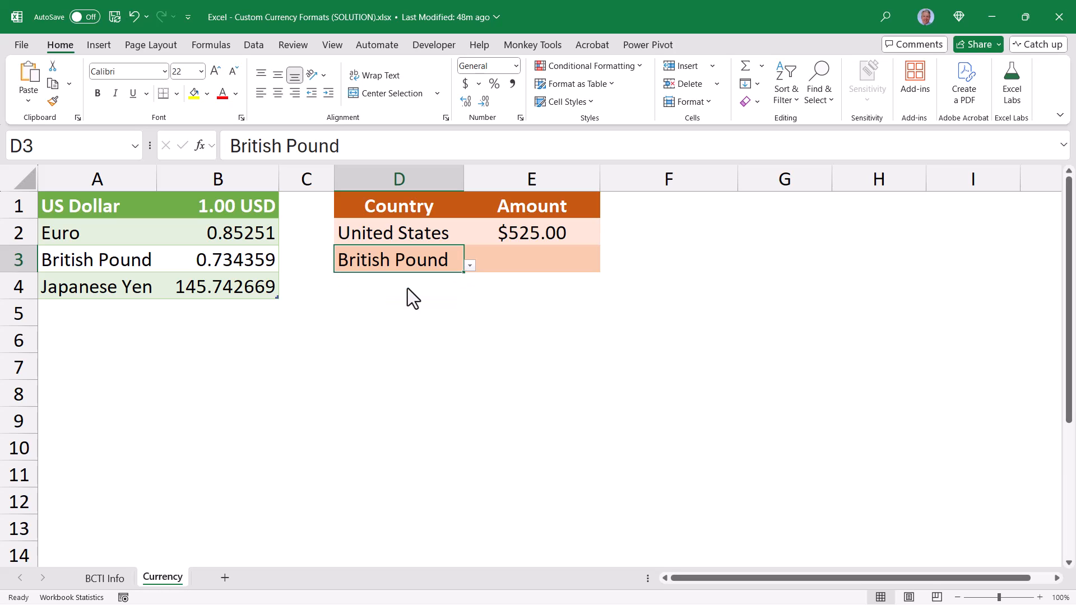
left_click(590, 234)
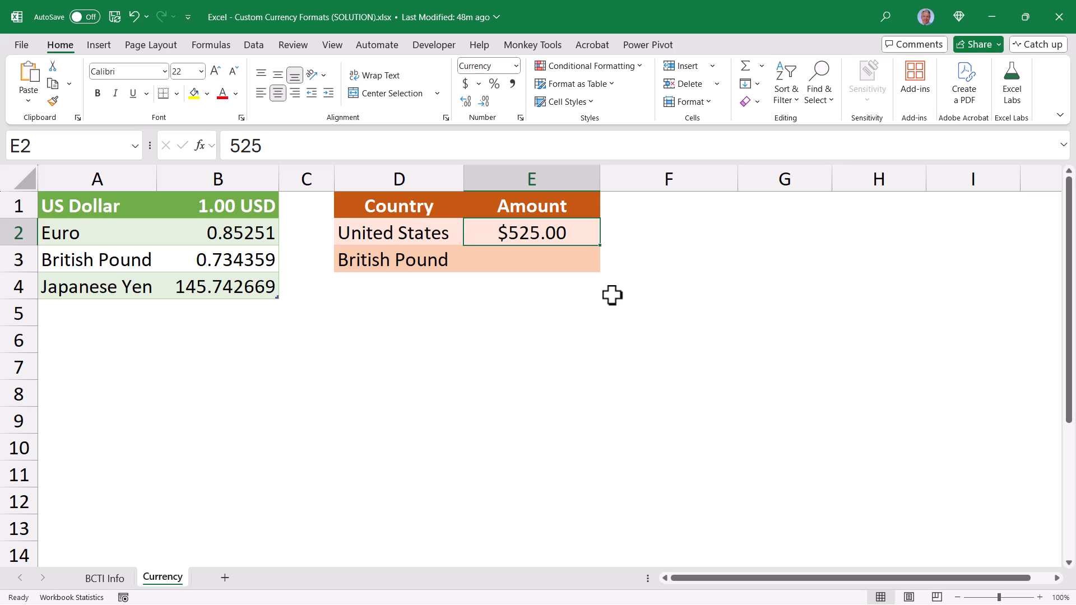
left_click(420, 267)
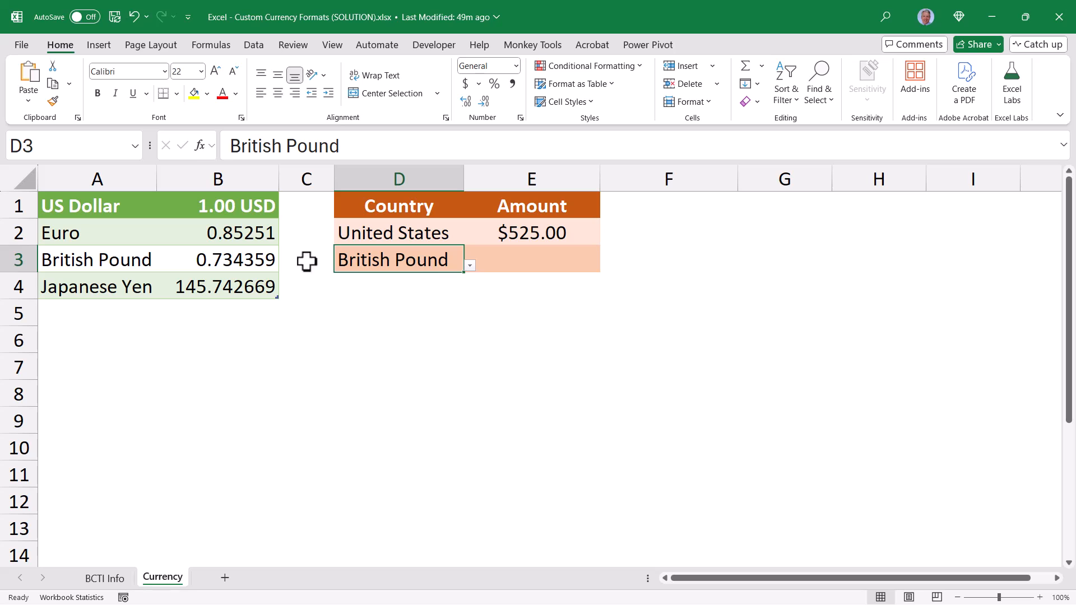
left_click_drag(86, 228, 84, 288)
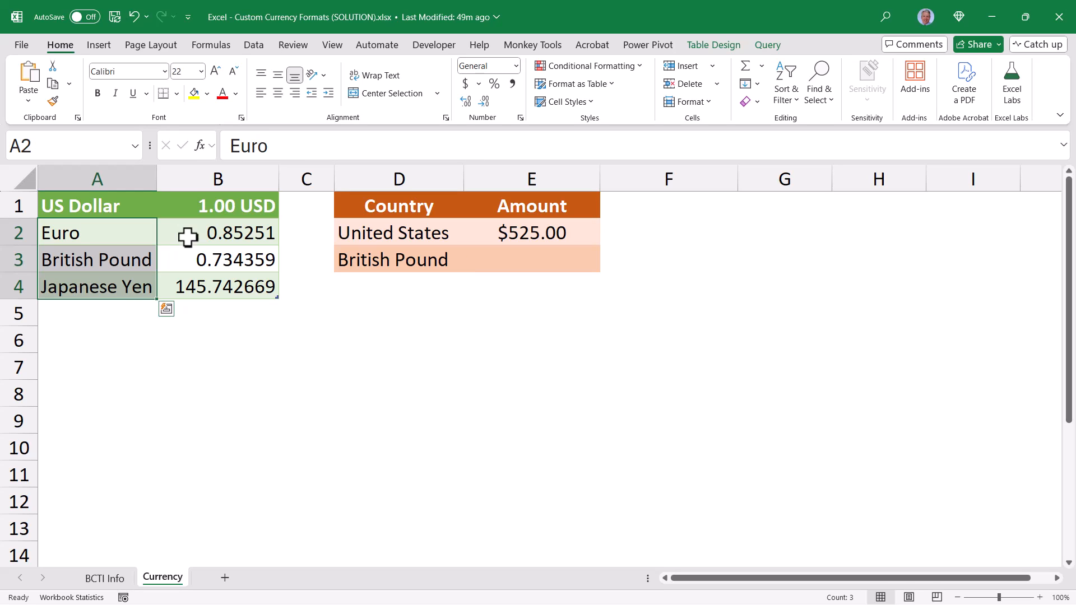
left_click_drag(211, 232, 209, 289)
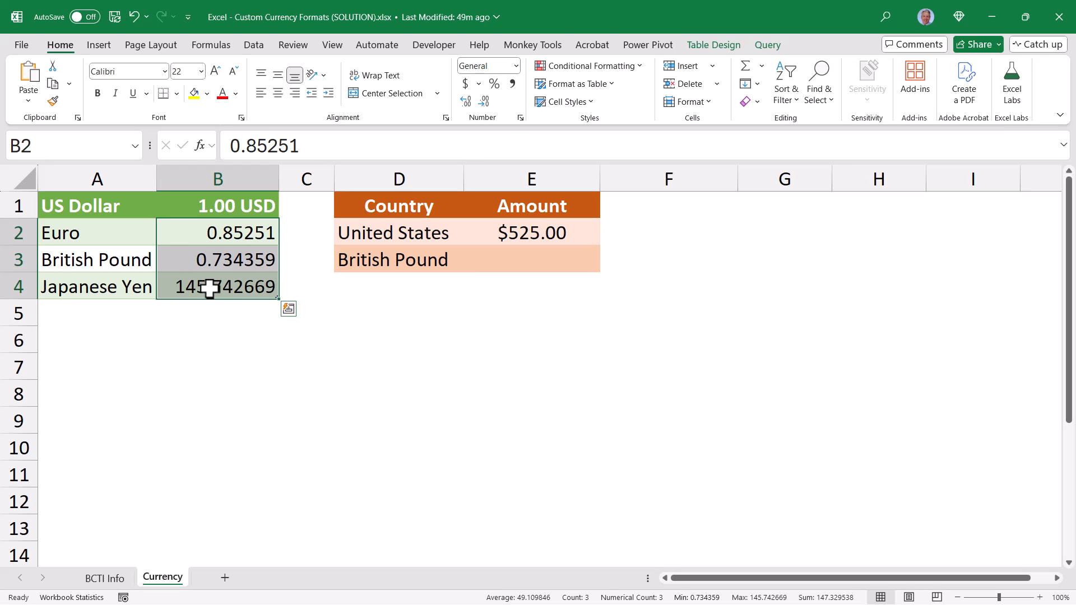
left_click(534, 232)
Enter an XLOOKUP formula in E3 that finds D3 in ExchRates[US Dollar] and returns the rate from ExchRates[1.00 USD]
left_click(531, 260)
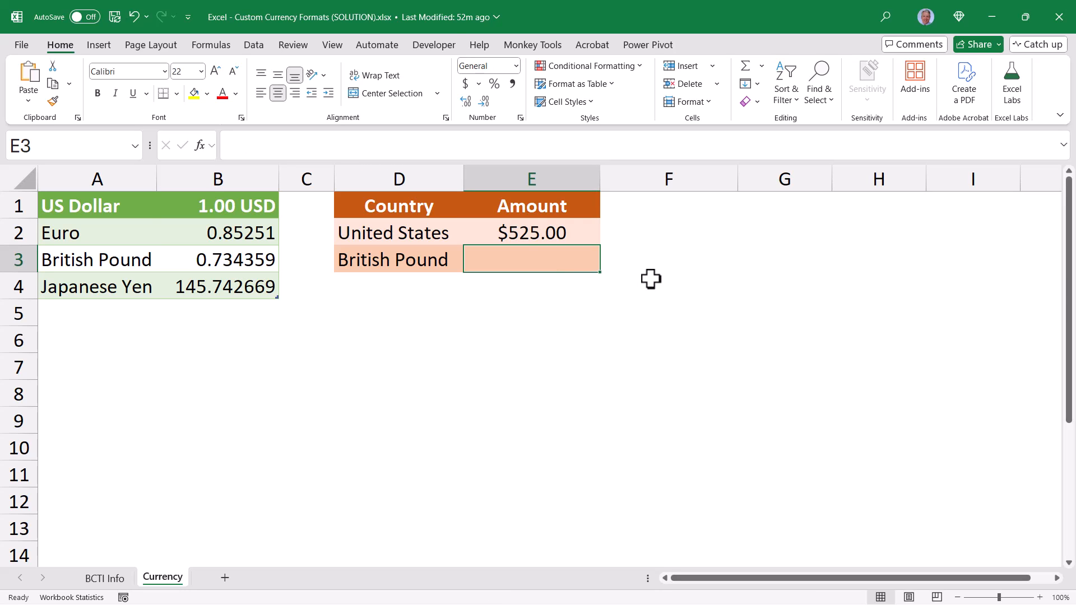
type("=xl")
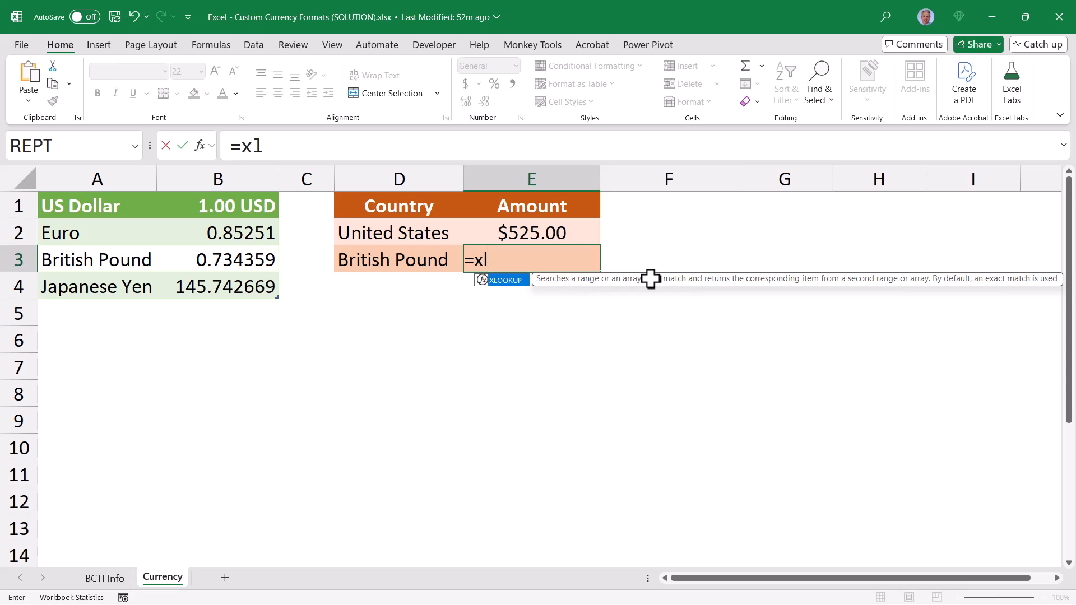
key("Tab")
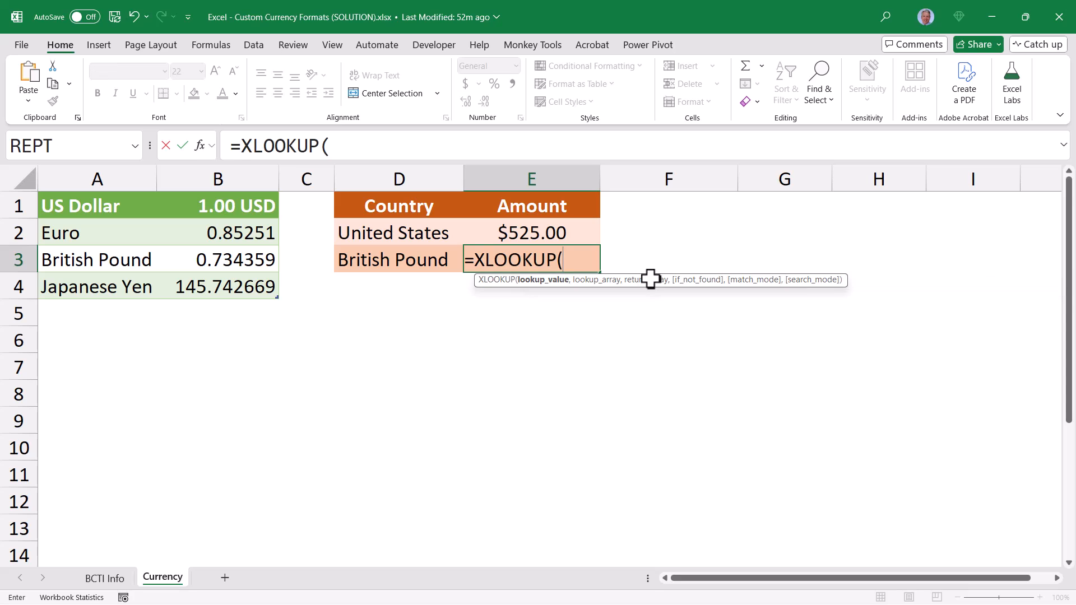
left_click(389, 259)
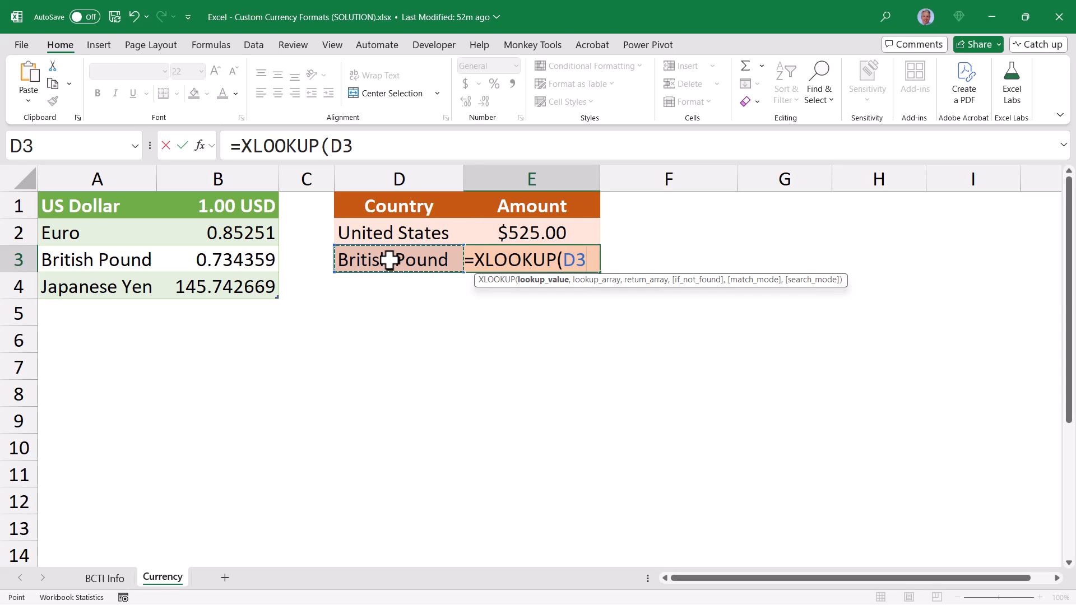
type(",")
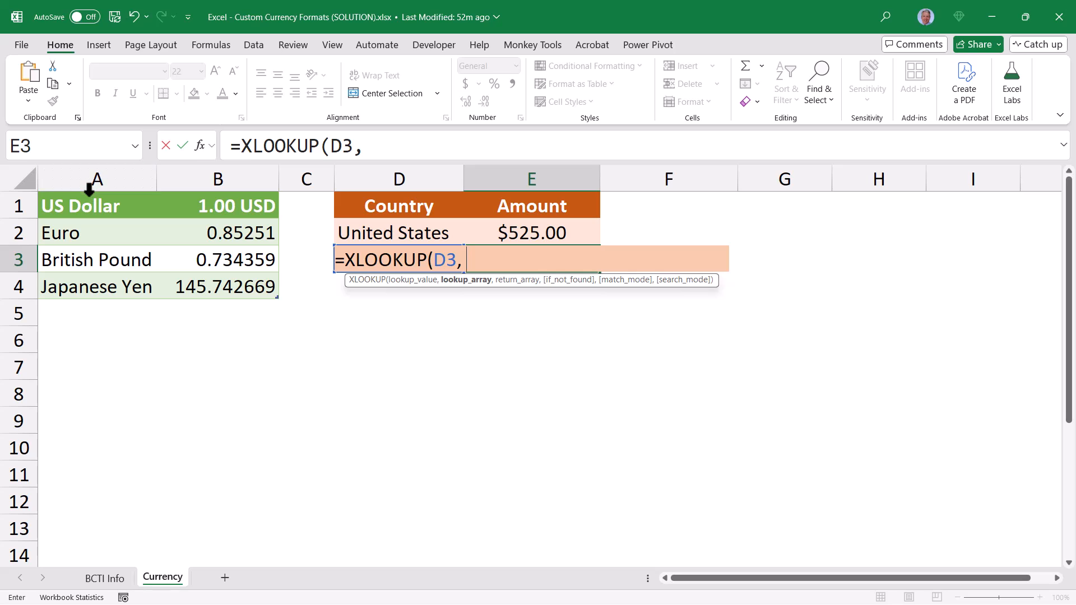
left_click(89, 189)
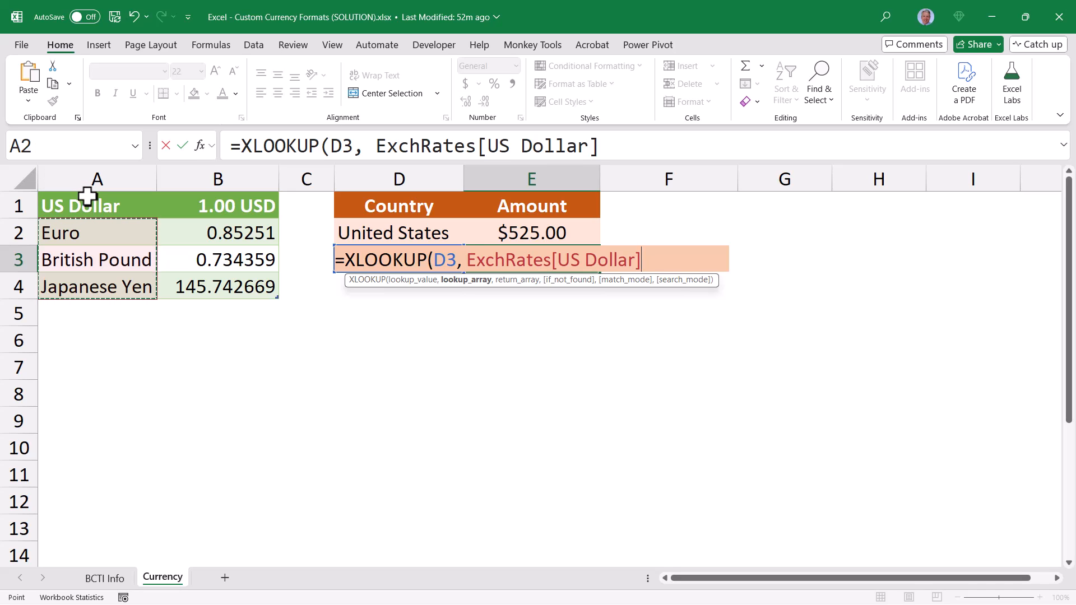
type(",")
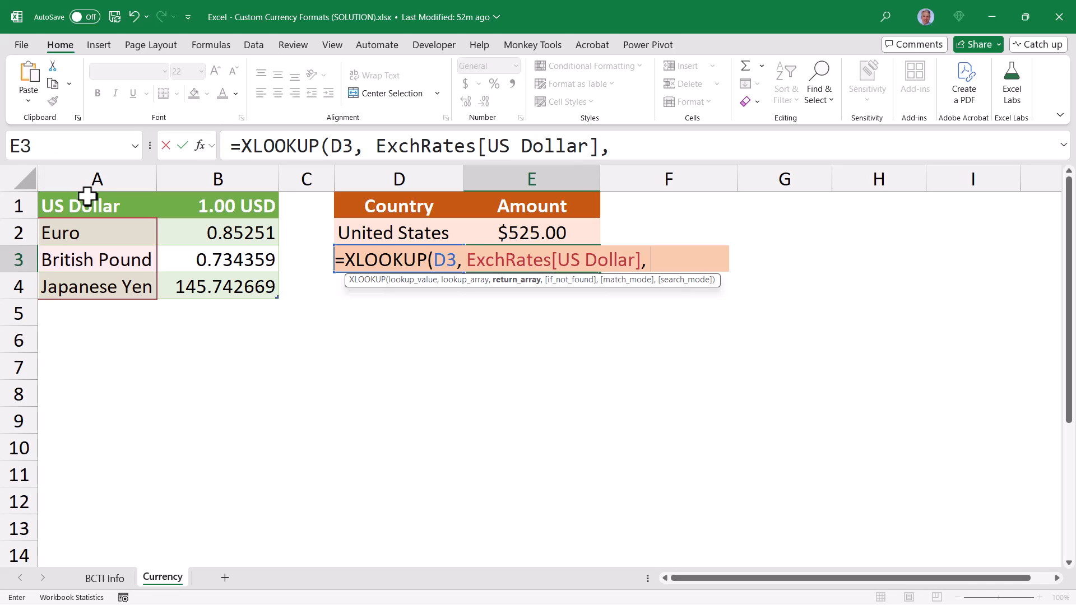
left_click(210, 191)
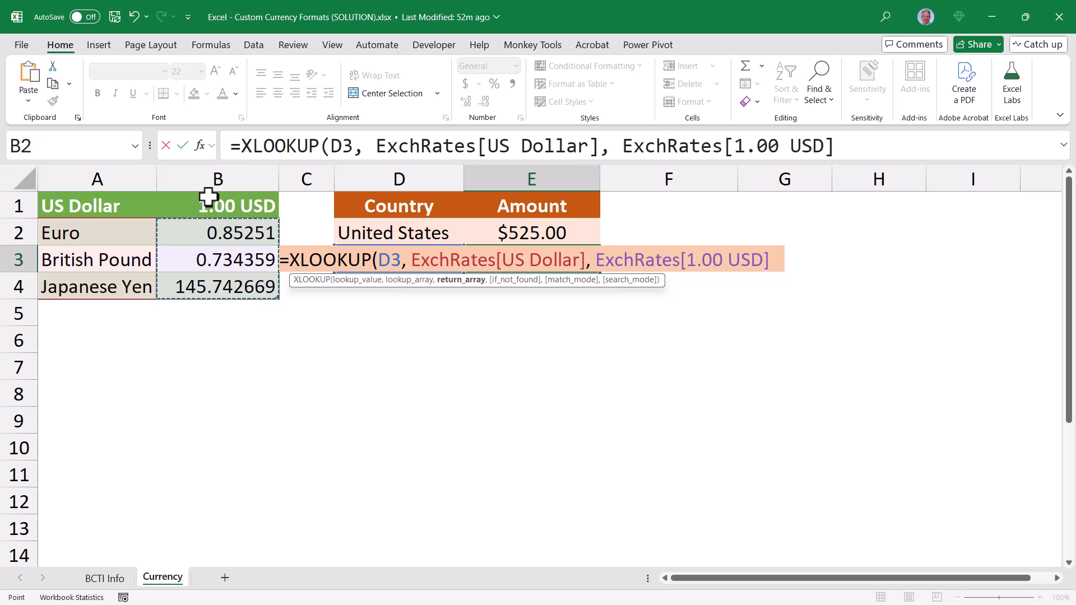
type(")")
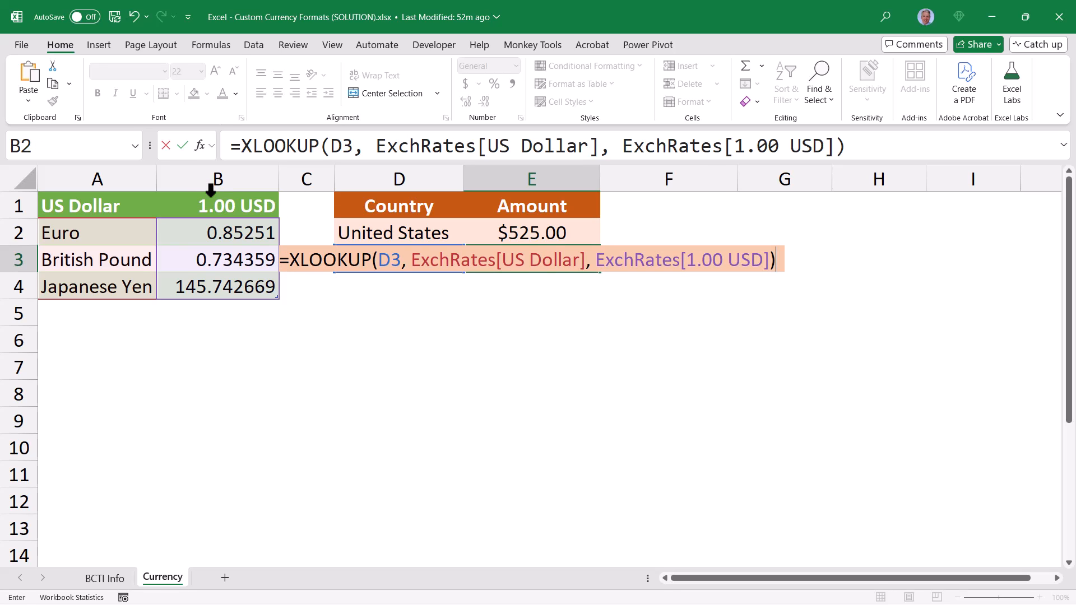
key("ctrl+Return")
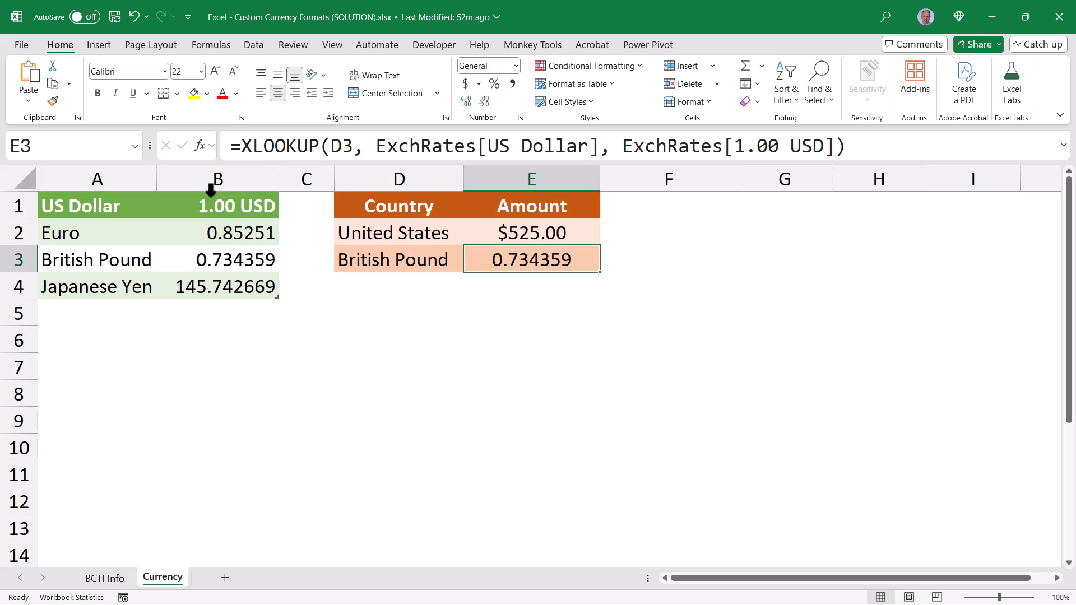
Edit the E3 formula so the amount in E2 is multiplied by the XLOOKUP result
left_click(241, 146)
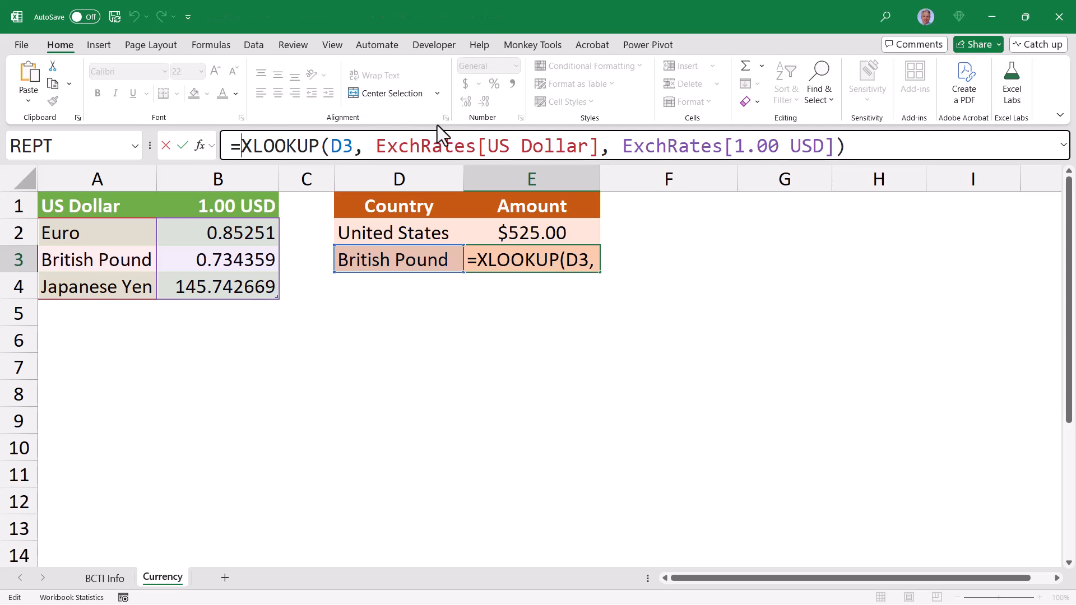
left_click(509, 234)
type("*")
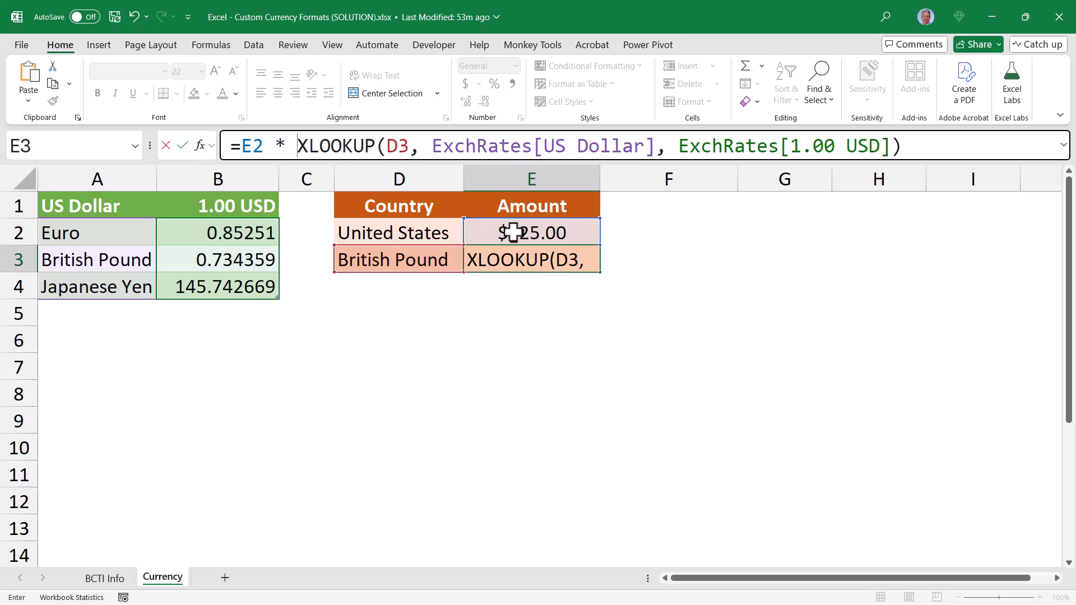
key("ctrl+Return")
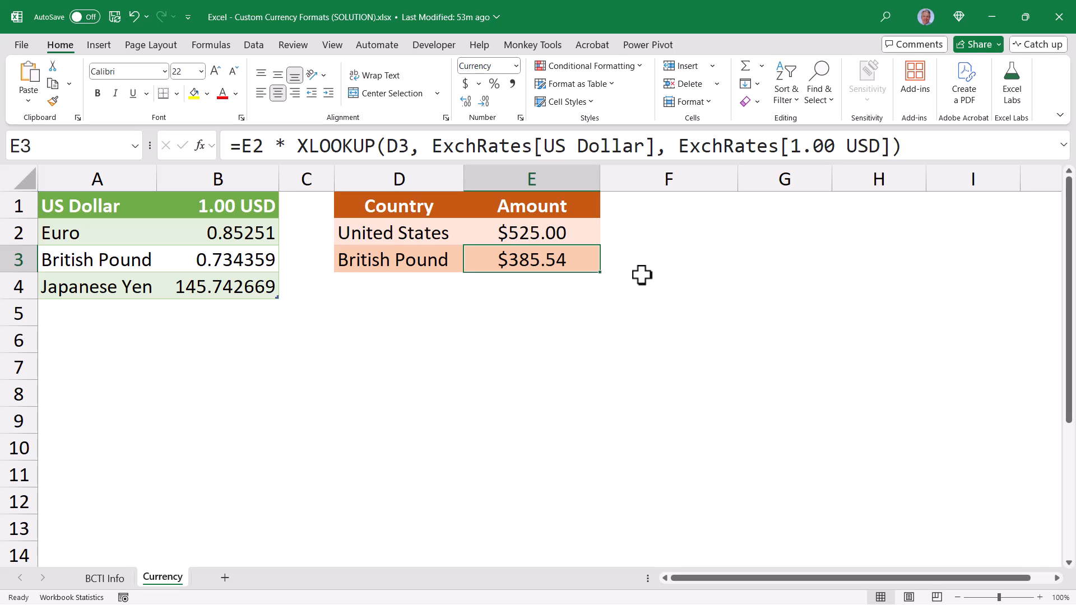
Test the conversion by switching the currency in D3 to Euro and after that to Japanese Yen
left_click(448, 259)
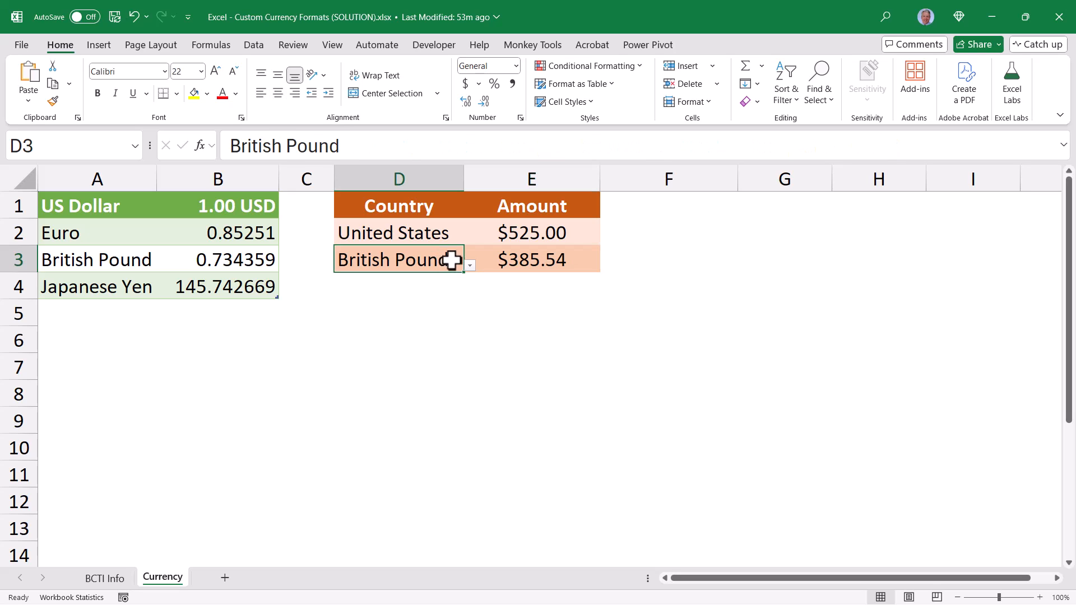
left_click(467, 266)
left_click(395, 282)
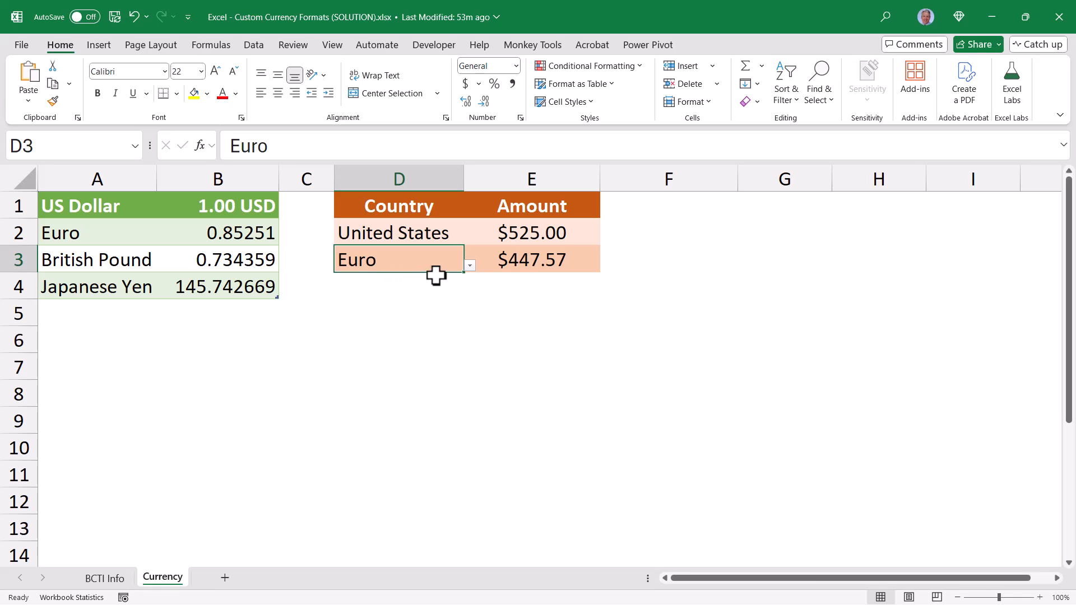
left_click(469, 267)
left_click(381, 303)
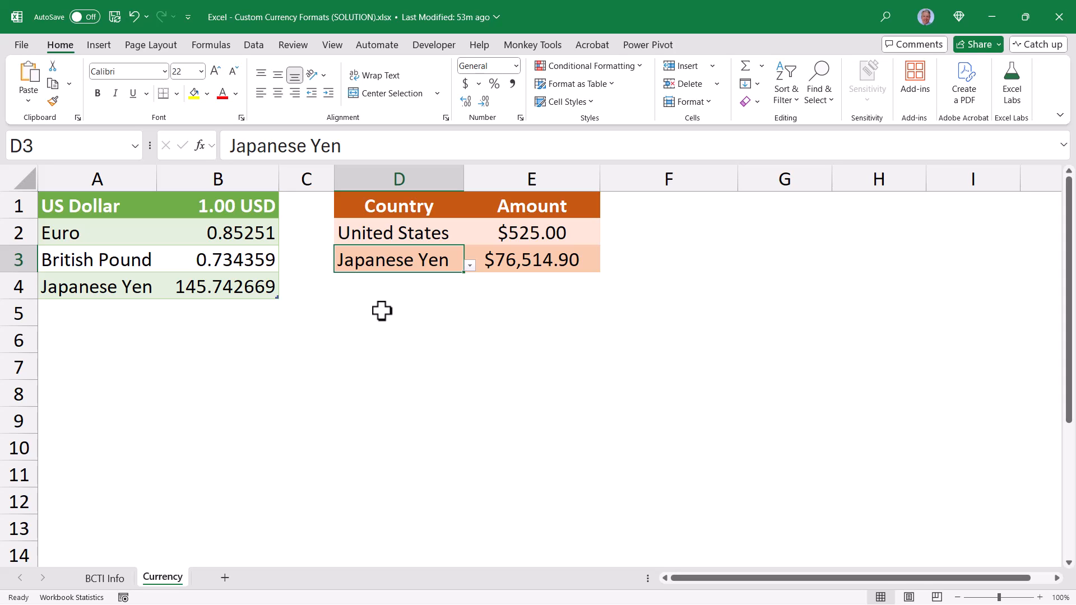
Format the converted amount in E3 as Currency with the ¥ Japanese symbol
left_click(507, 259)
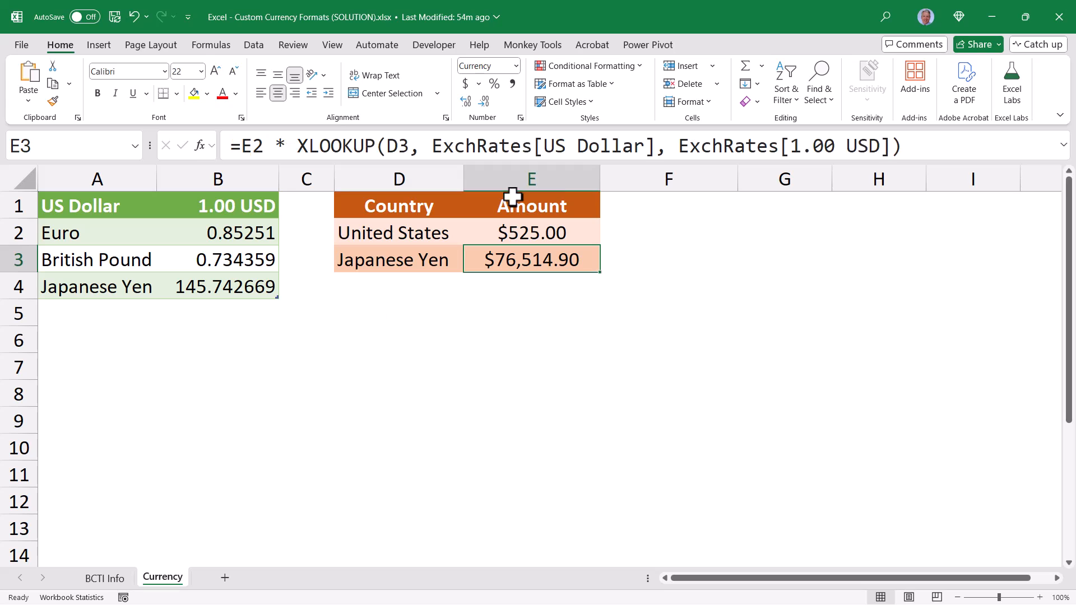
left_click(519, 117)
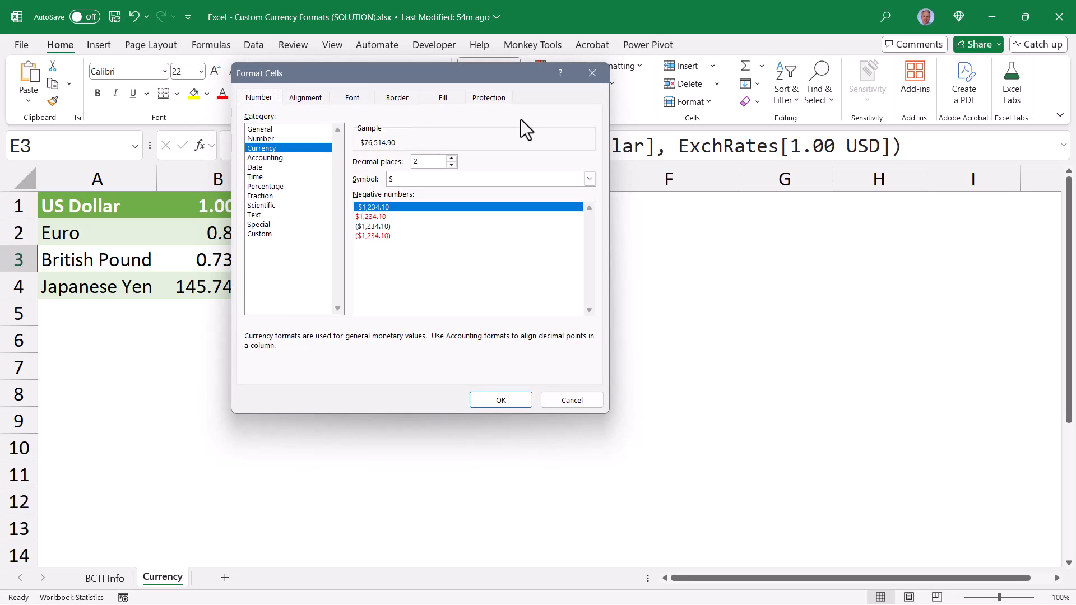
left_click(590, 179)
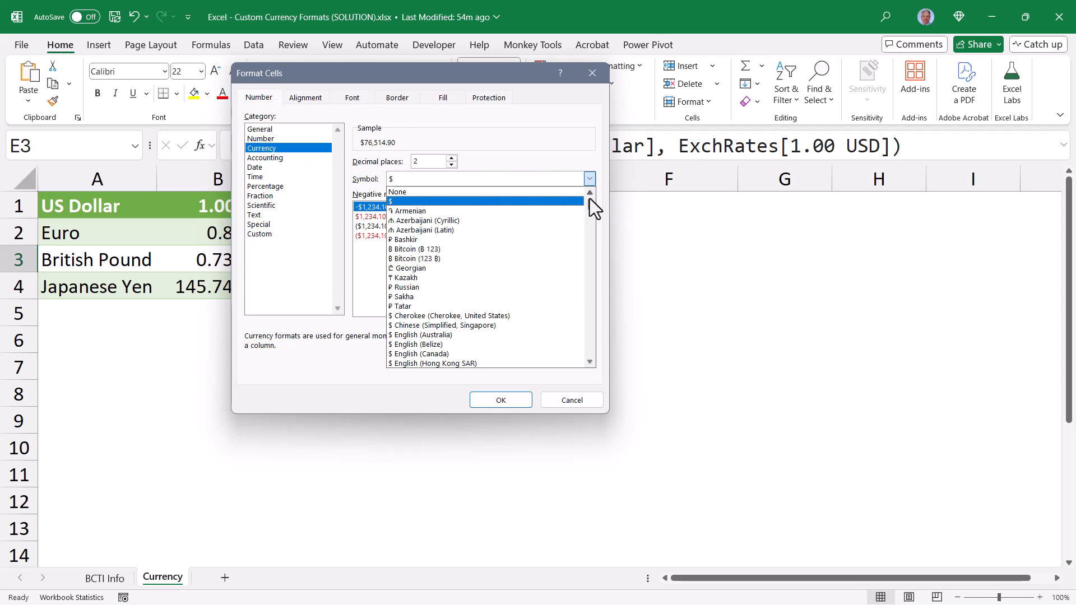
left_click_drag(590, 212, 593, 244)
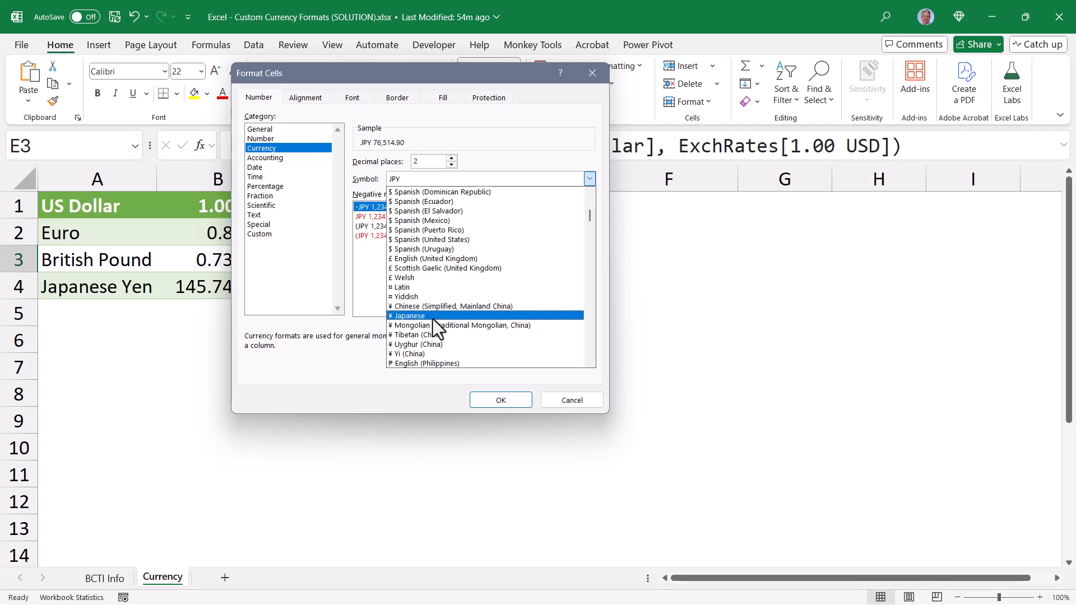
left_click(432, 316)
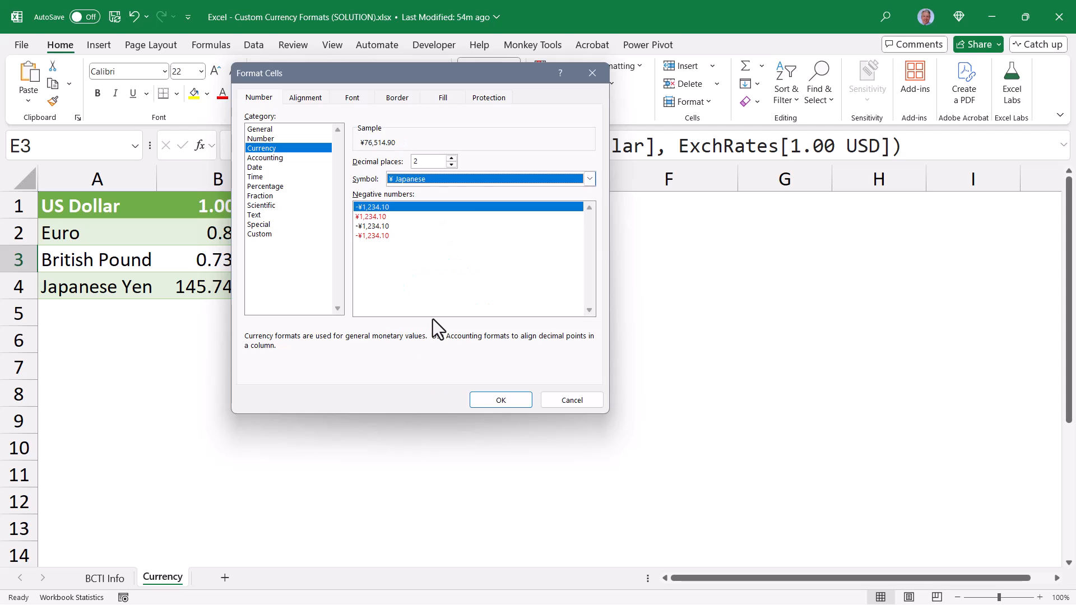
left_click(483, 403)
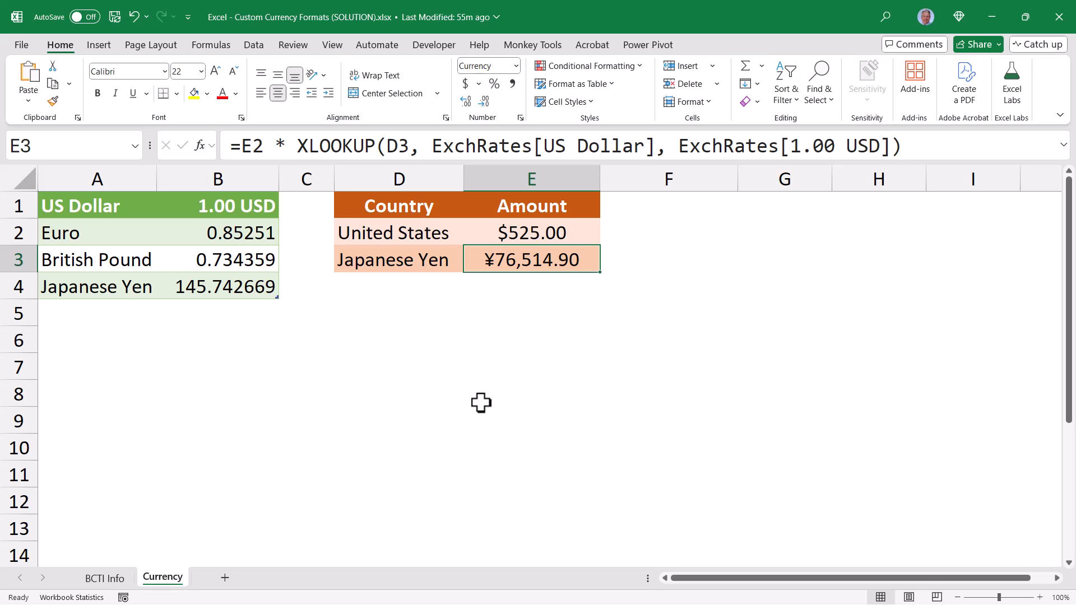
Change the target currency in D3 to Euro
left_click(440, 262)
left_click(470, 265)
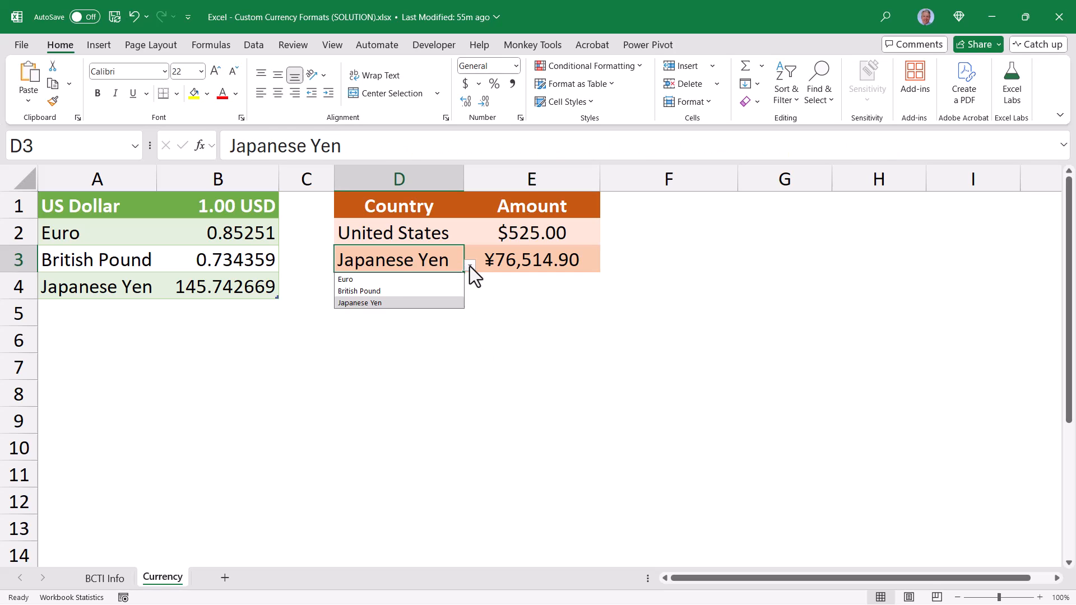
left_click(387, 282)
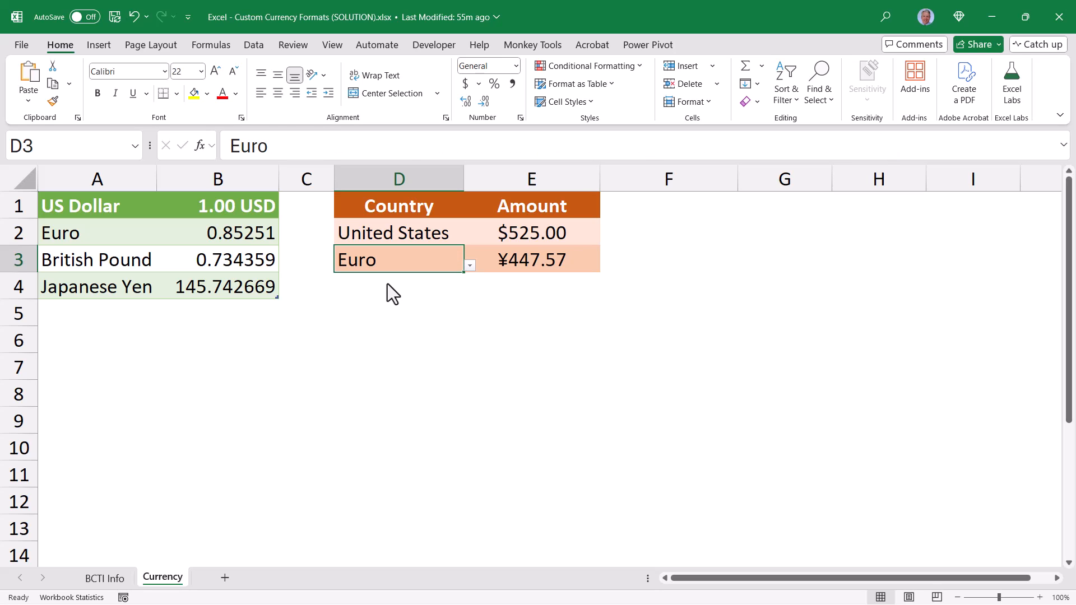
Change the currency symbol of the converted amount in E3 to € Euro (€ 123)
left_click(523, 259)
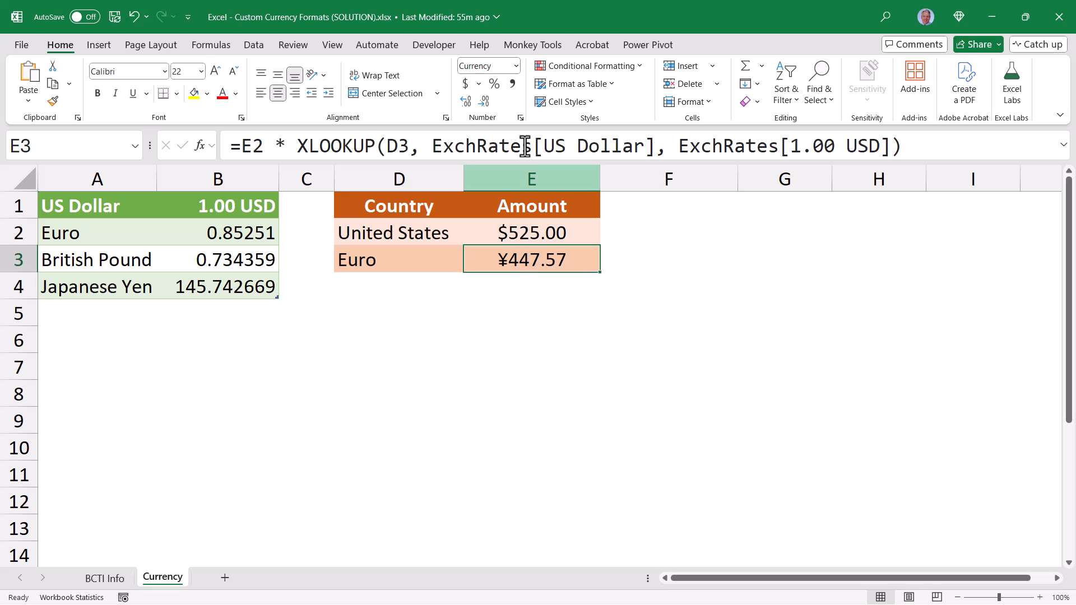
left_click(519, 118)
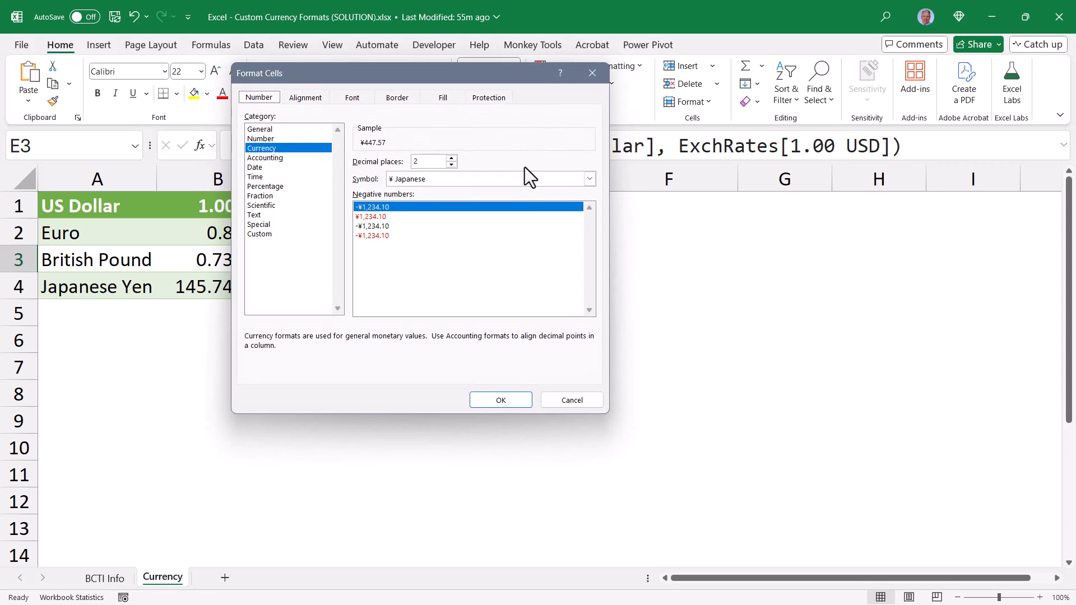
left_click(589, 178)
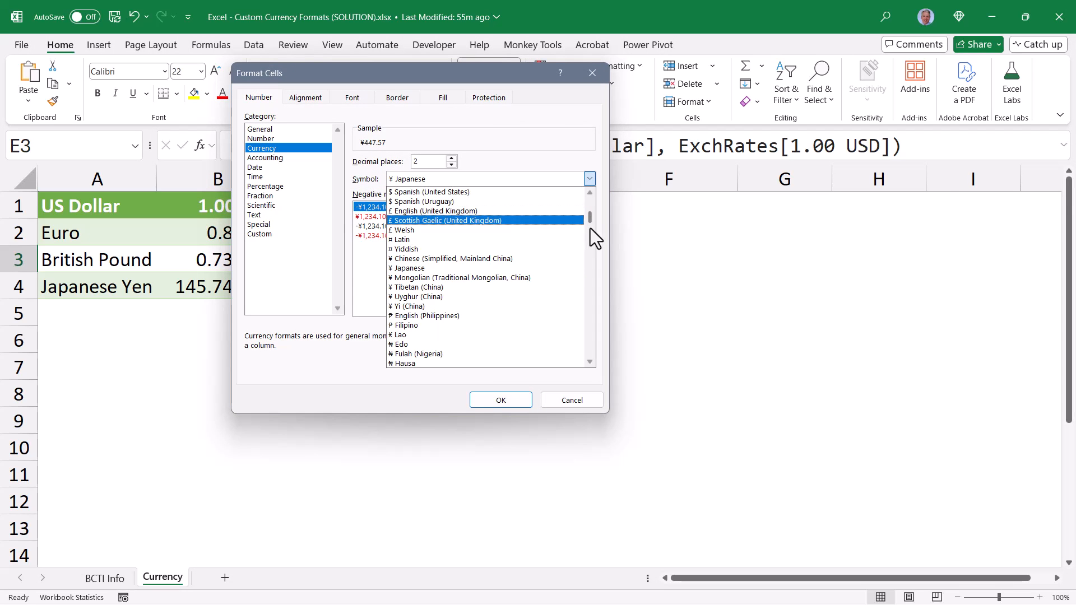
scroll(589, 213, "down", 3)
left_click_drag(589, 206, 590, 193)
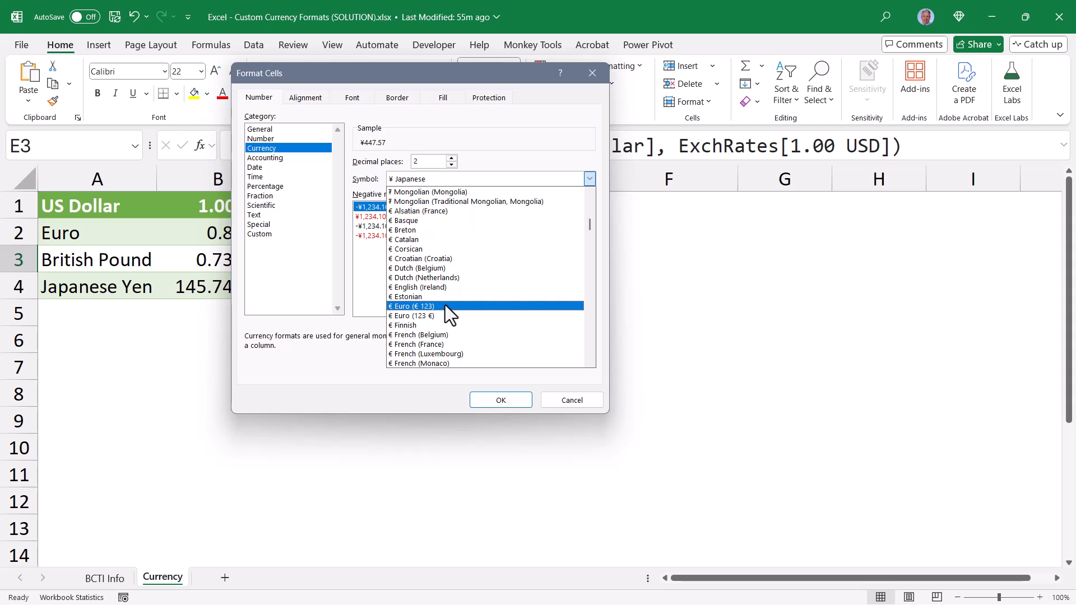
left_click(445, 305)
left_click(502, 400)
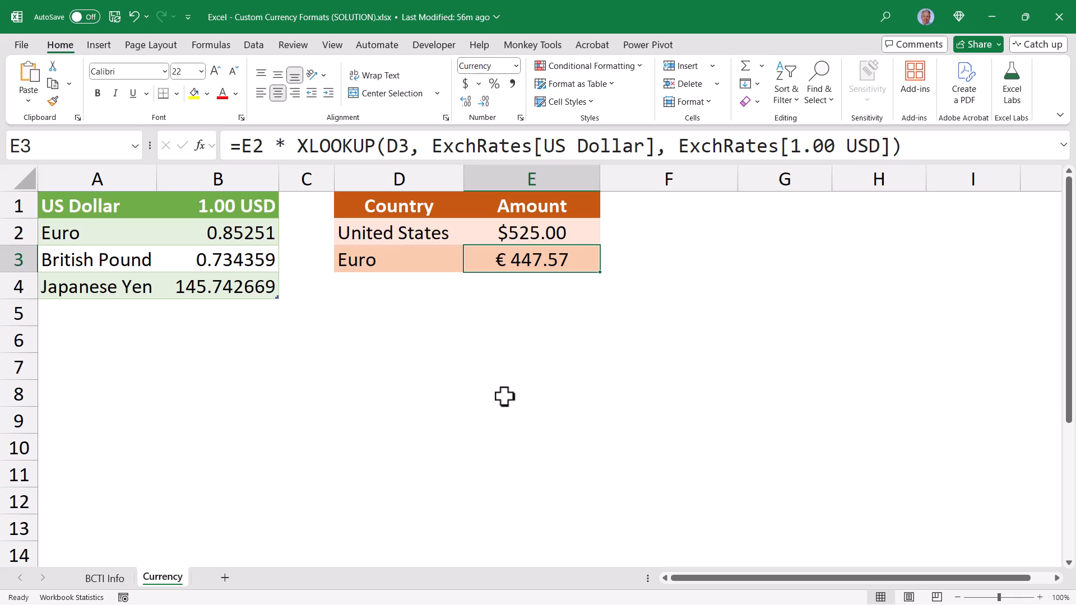
Reset the number format of the converted amount in E3 to General
left_click(515, 66)
left_click(485, 87)
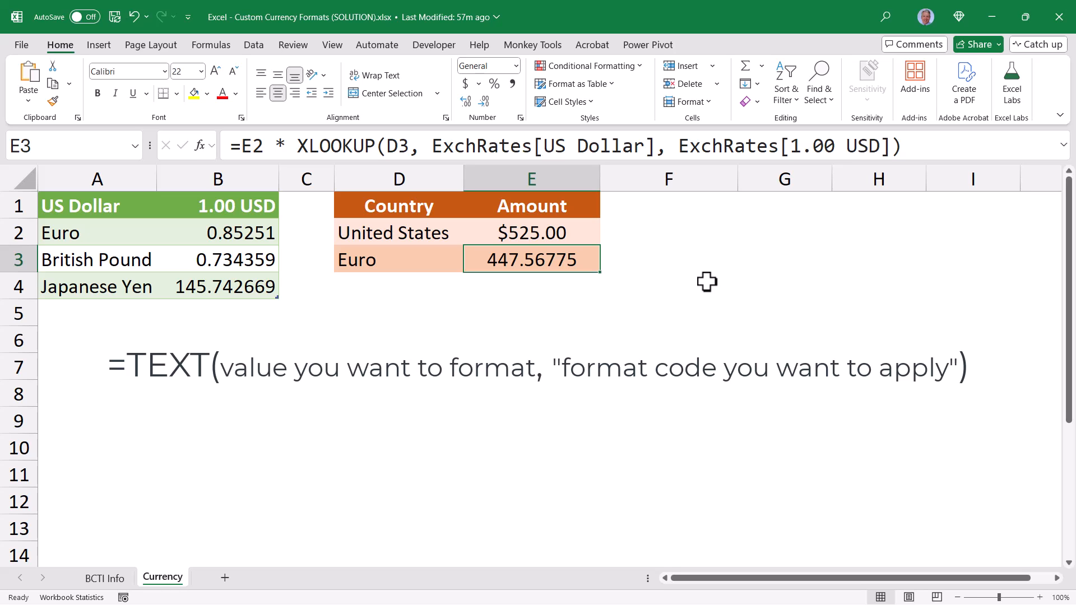
Enter the formula =TEXT(E3, "0.00") in E6 to format the converted amount with two decimals
left_click(536, 335)
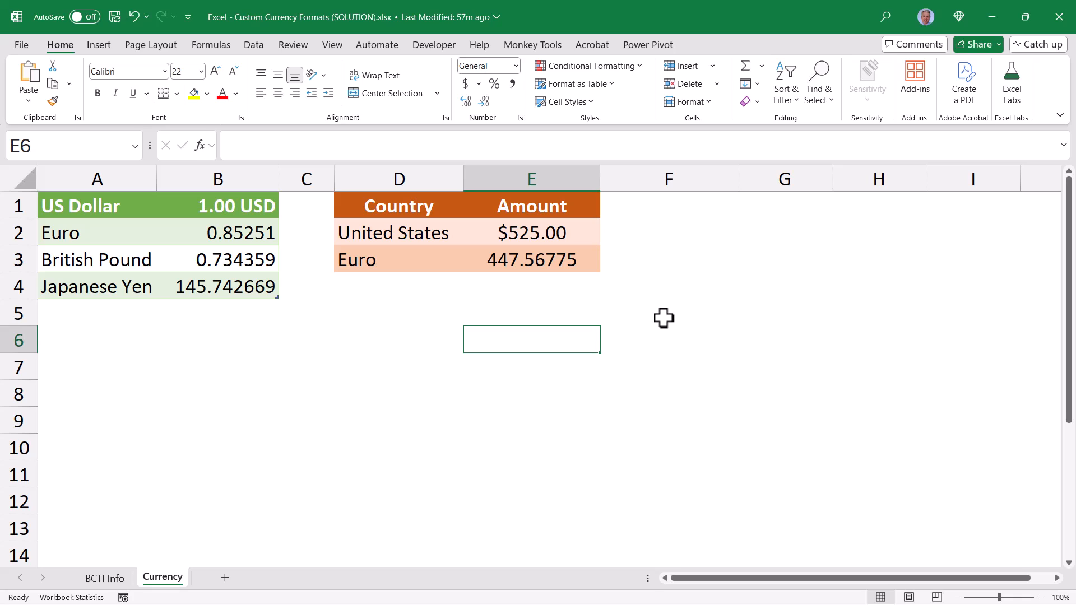
type("=text")
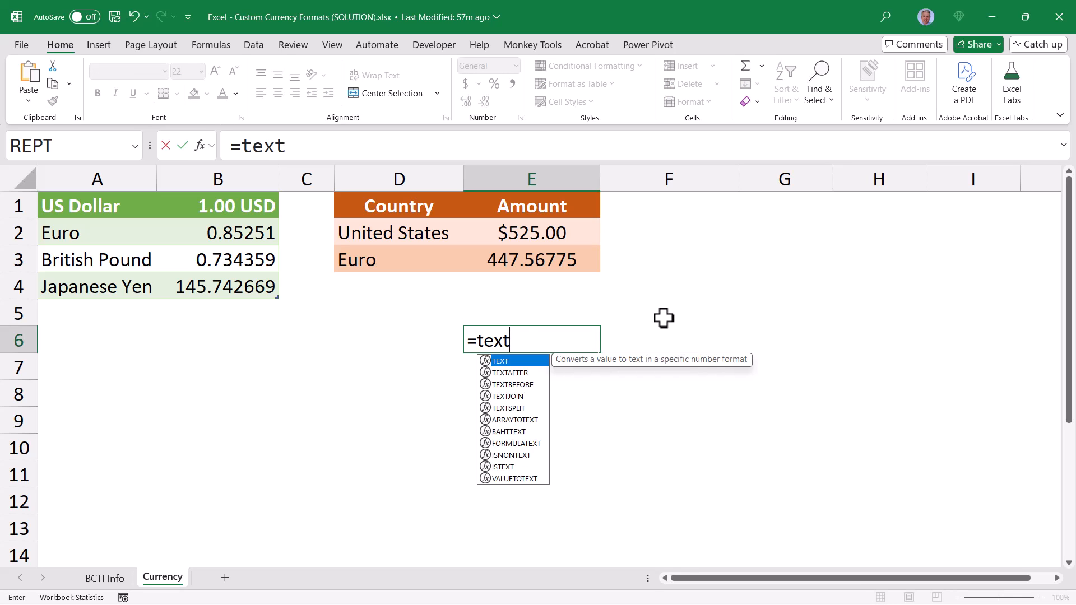
key("Tab")
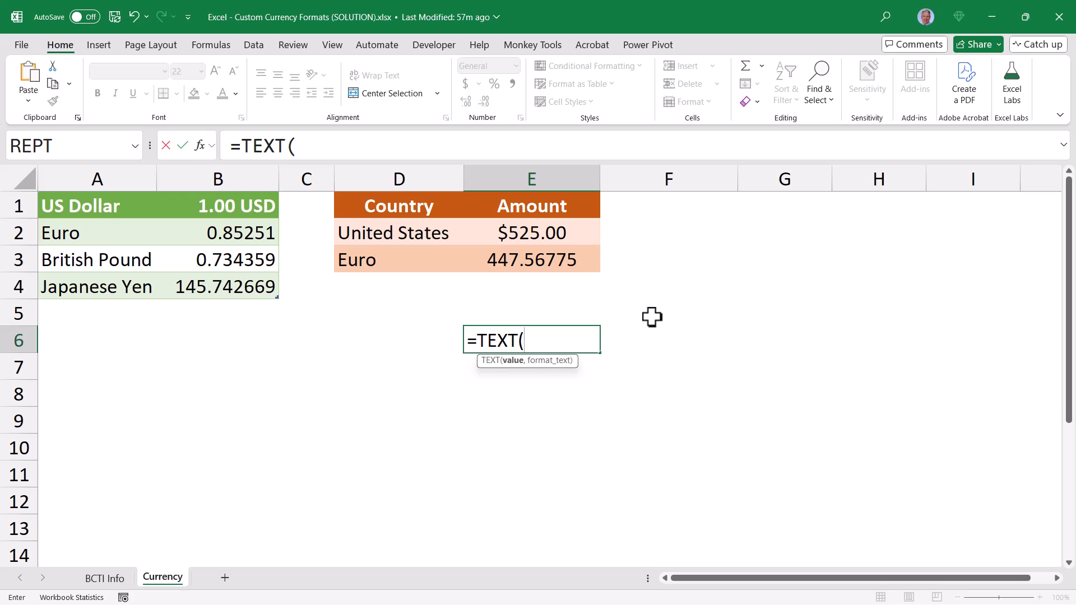
left_click(563, 262)
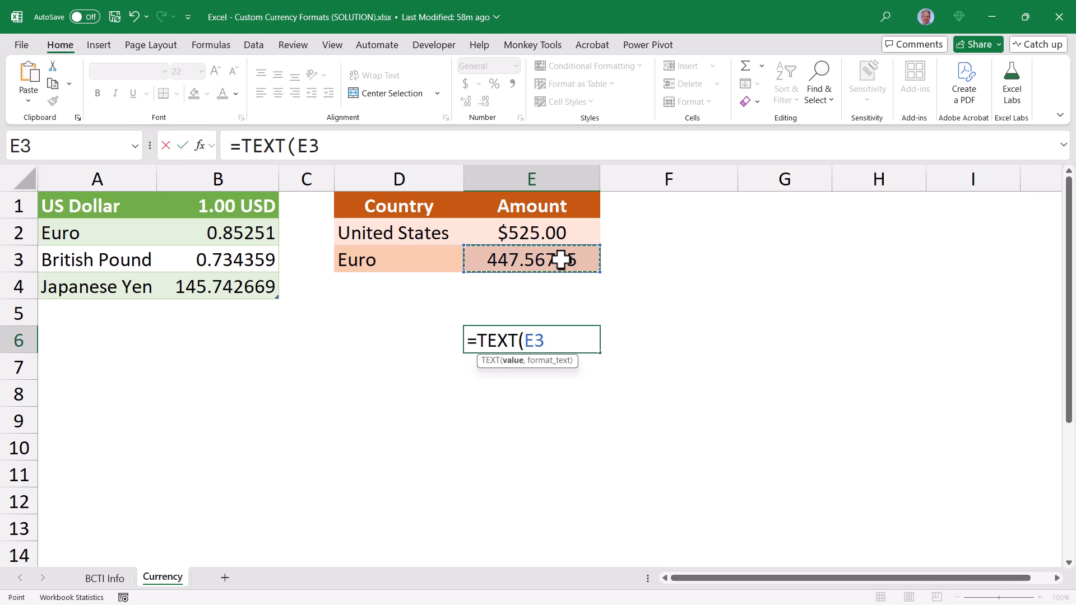
type(", ")
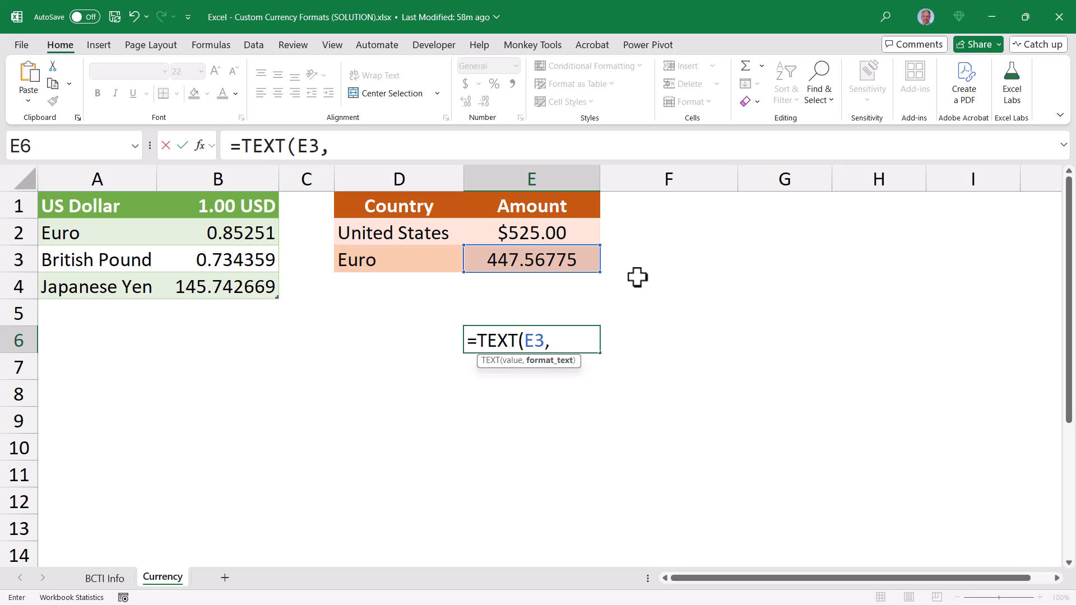
type("\"\")")
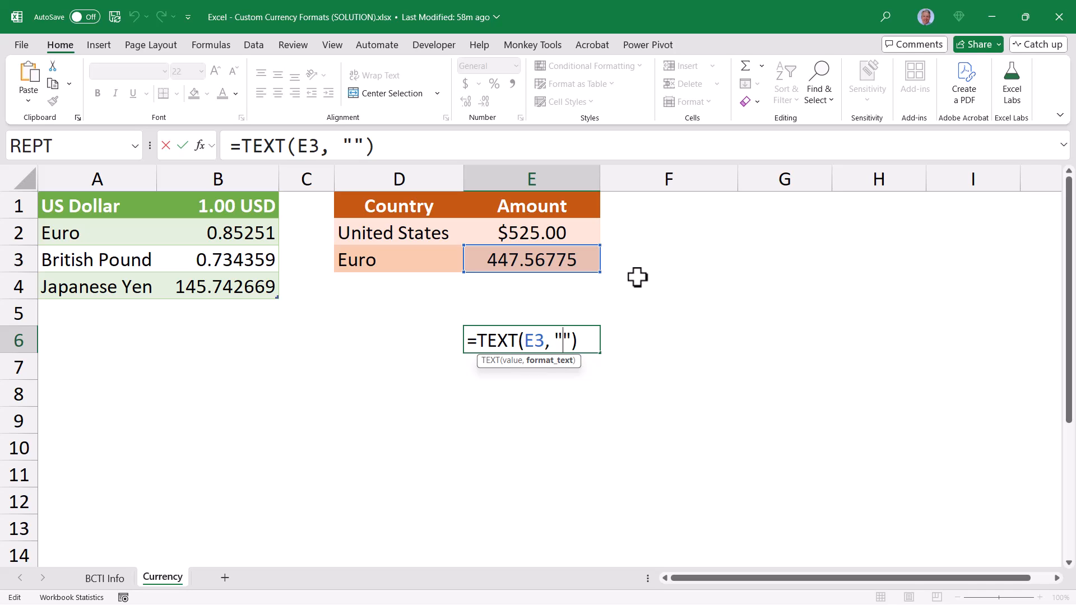
type("0.00")
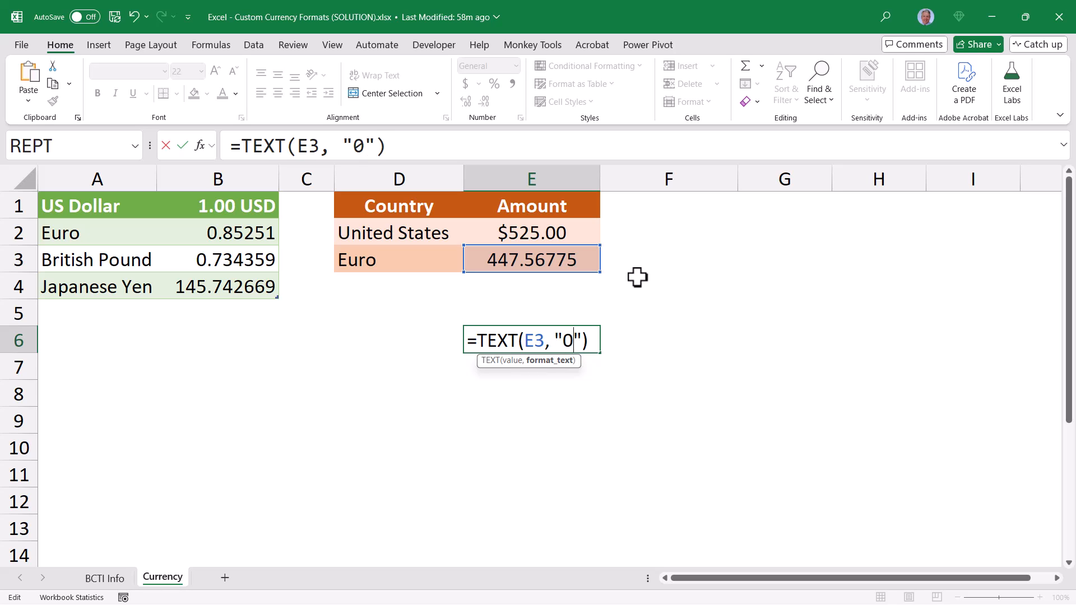
key("ctrl+Return")
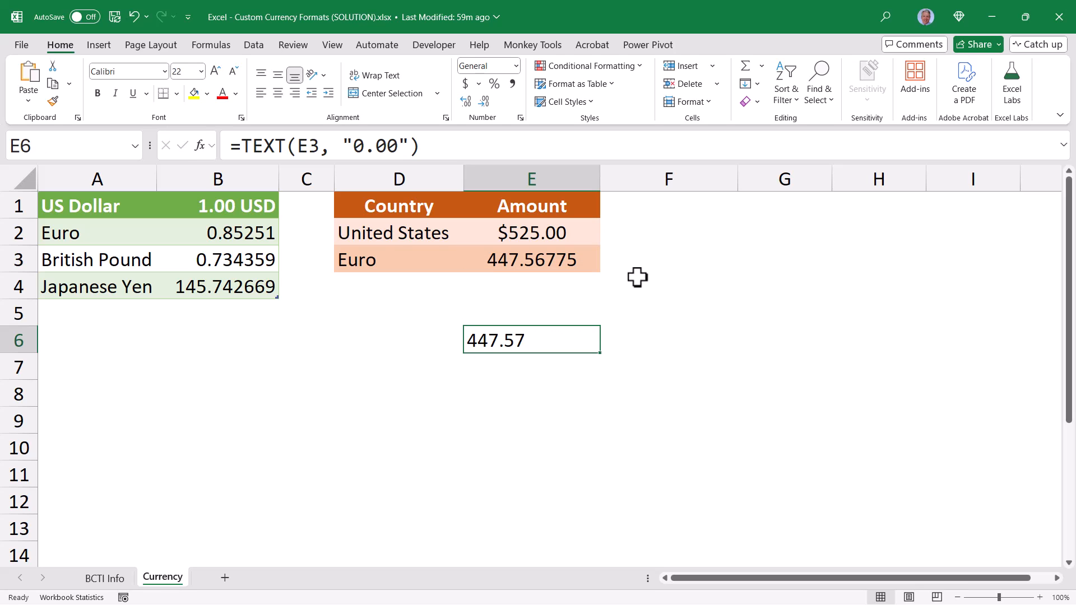
Add a dollar sign to the E6 format code so that it reads "$0.00"
key("F2")
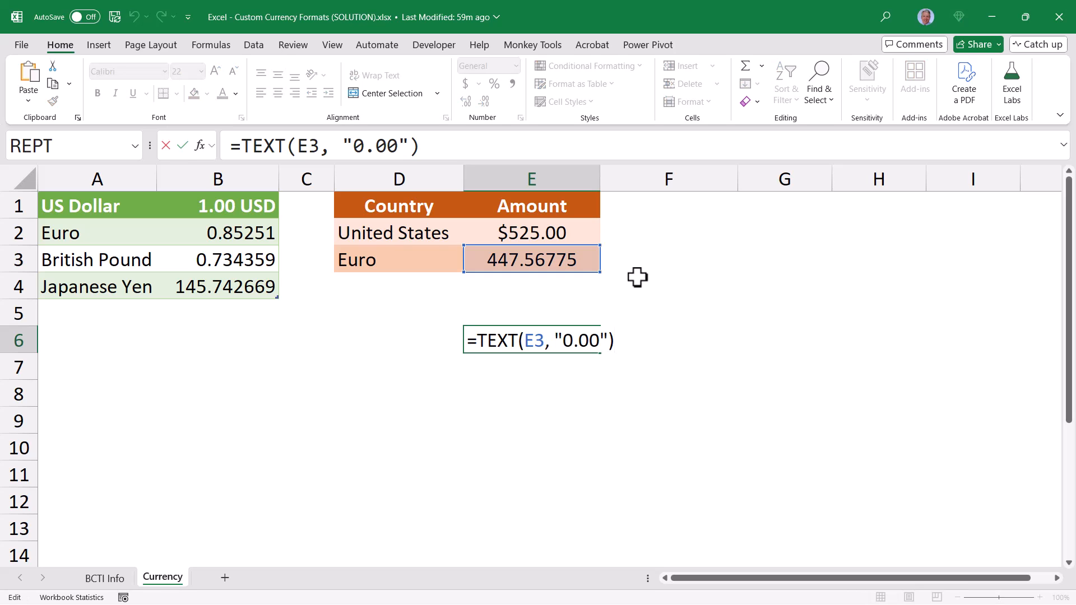
key("Left")
key("Left")
key("Left")
key("Left")
key("Left")
key("Left")
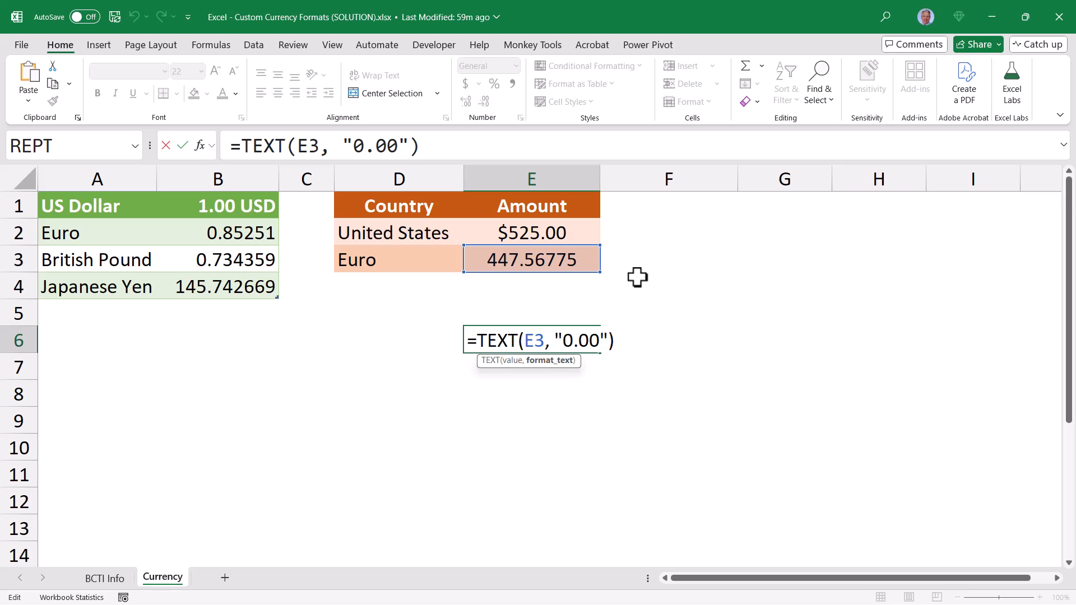
type("$")
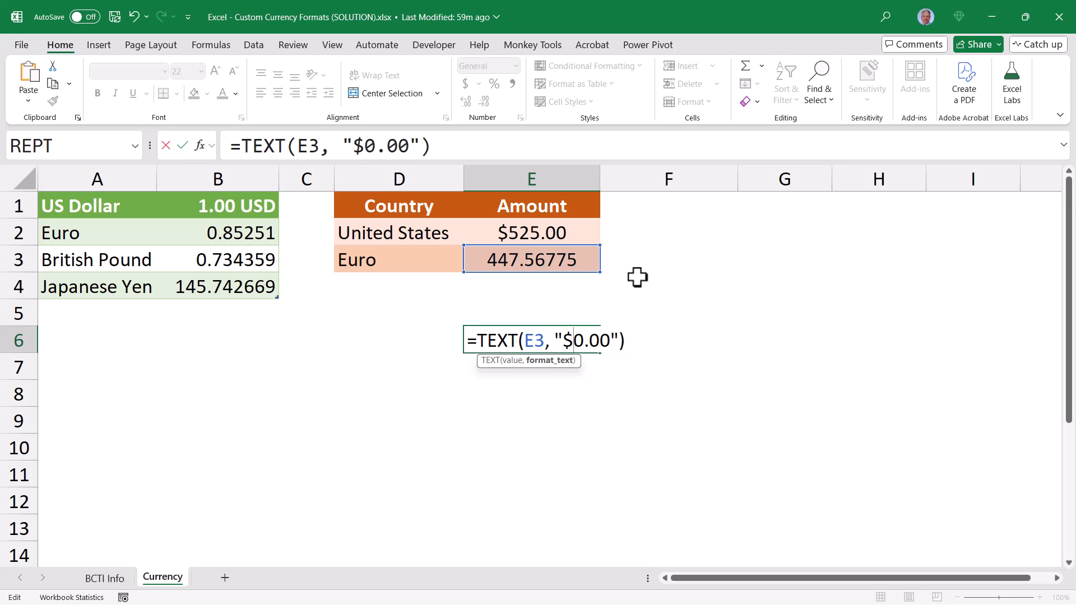
key("ctrl+Return")
Check the currency list in D3 and delete the trial TEXT formula from E6
key("F2")
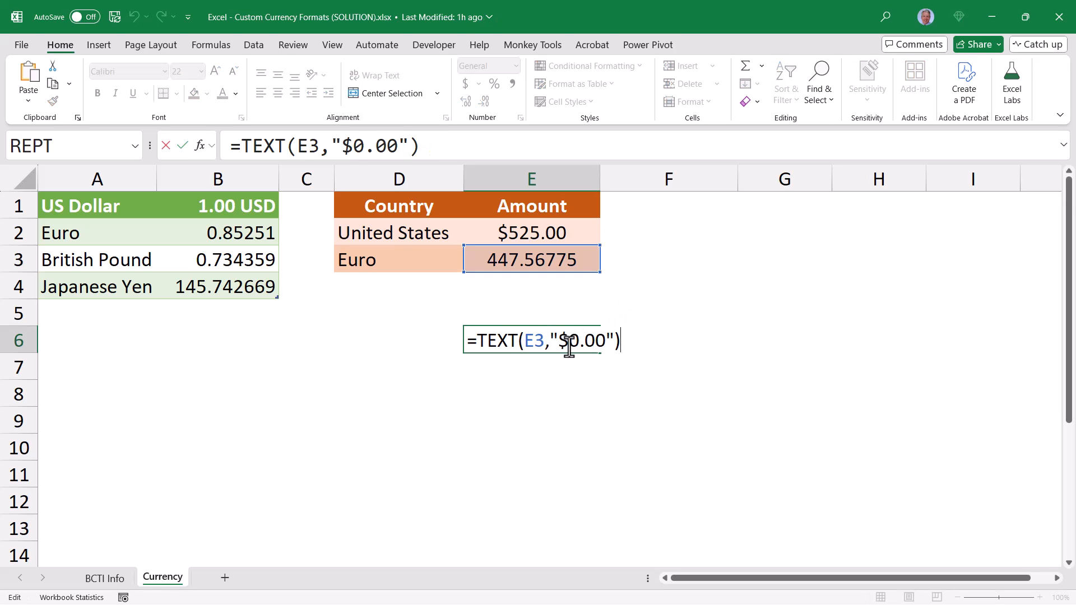
left_click_drag(569, 343, 557, 342)
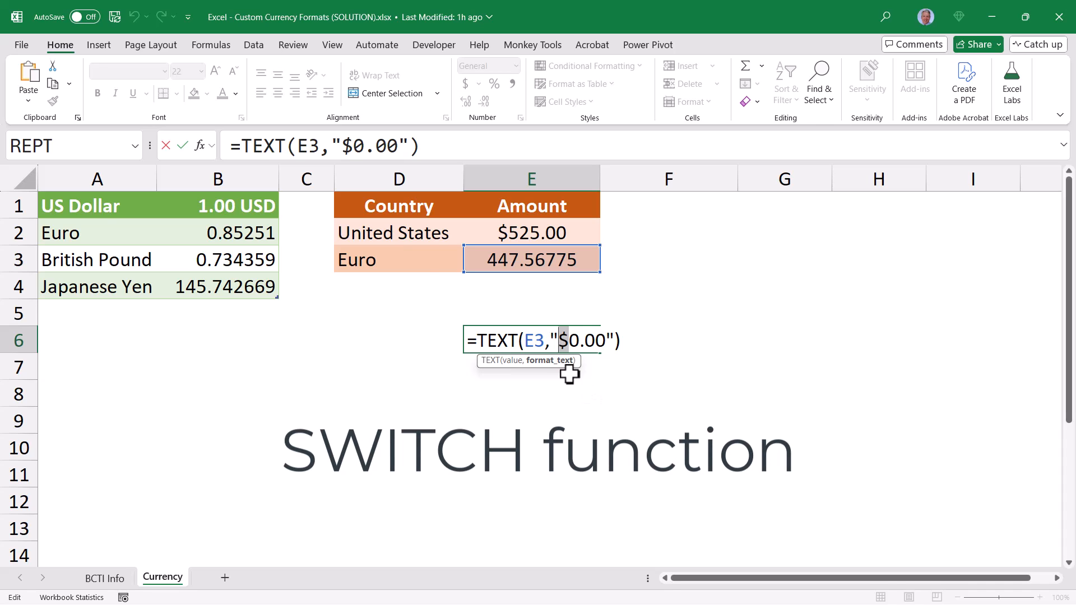
key("ctrl+Return")
left_click(422, 264)
left_click(471, 265)
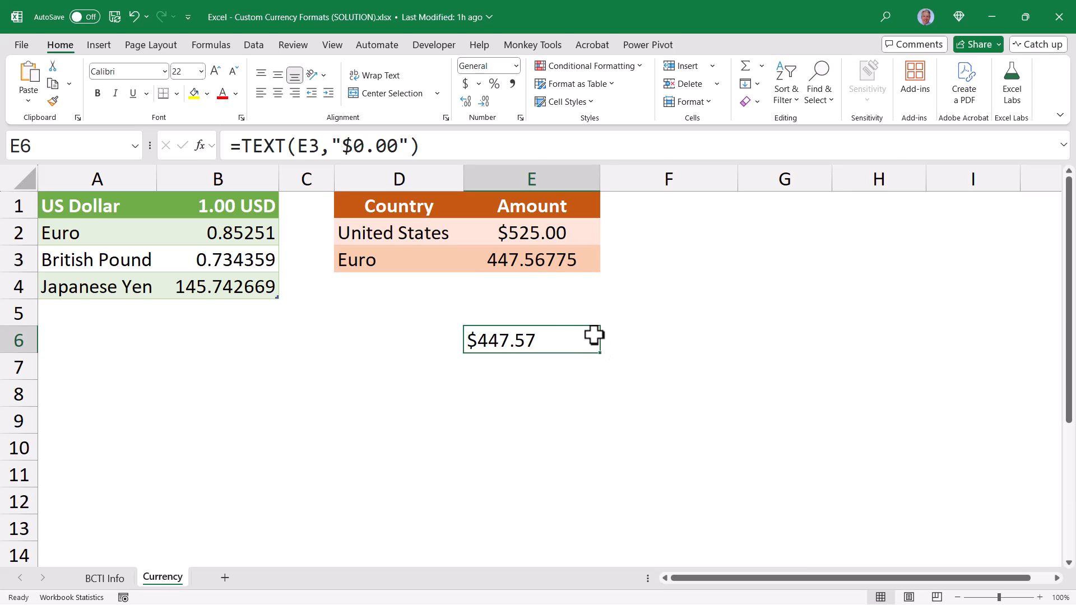
key("Delete")
left_click(548, 264)
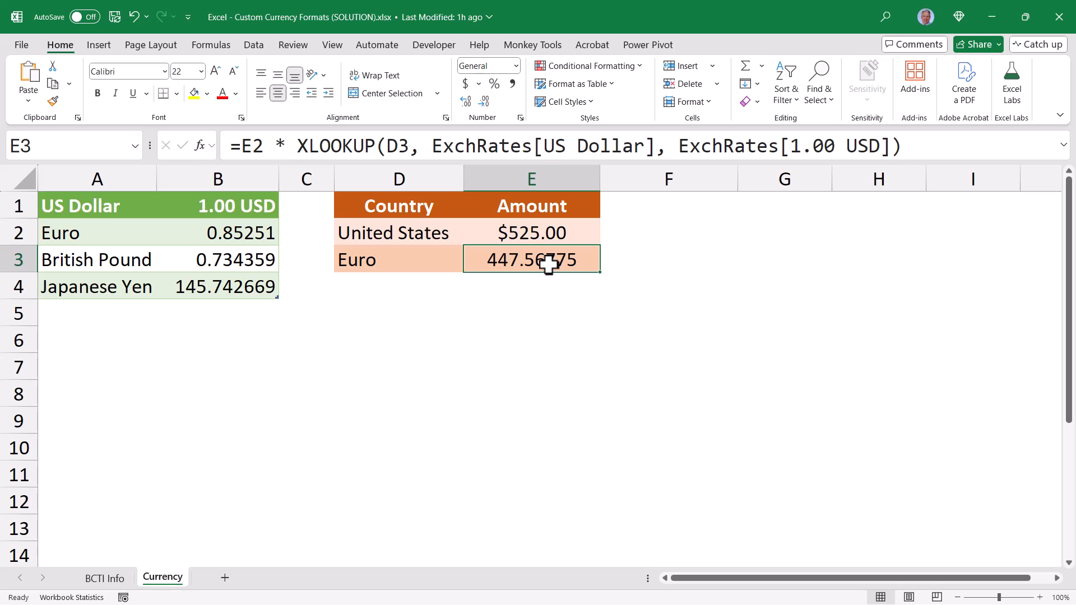
left_click_drag(297, 145, 919, 152)
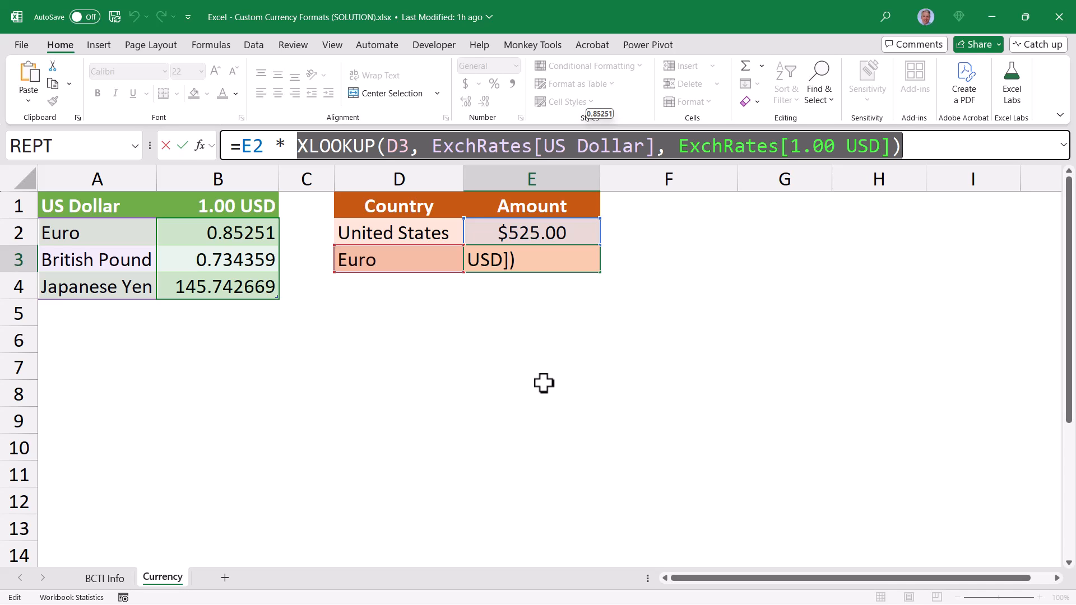
type("B2")
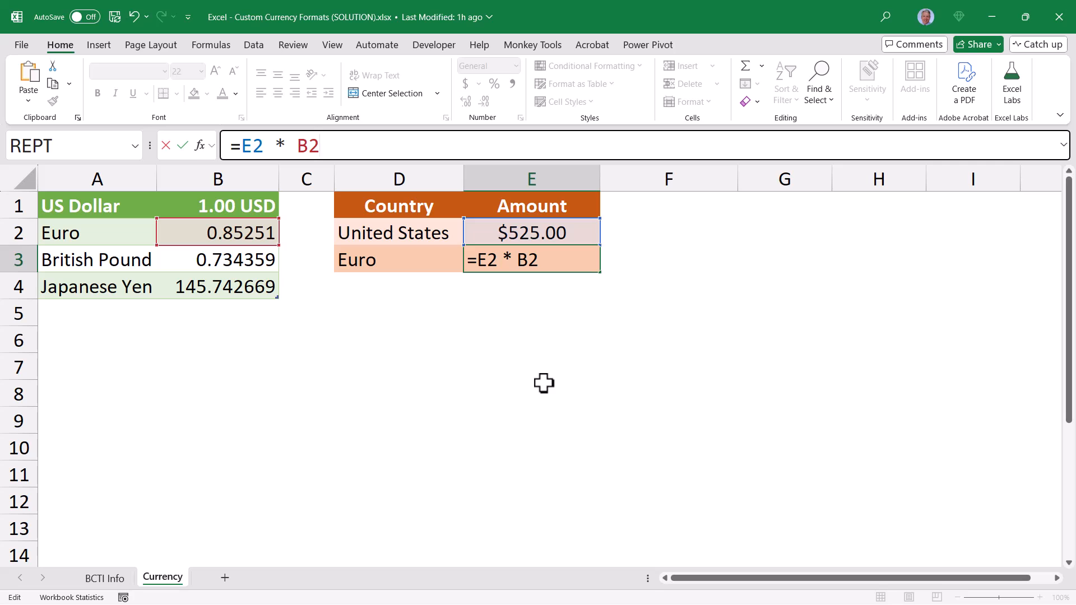
key("BackSpace")
type("3")
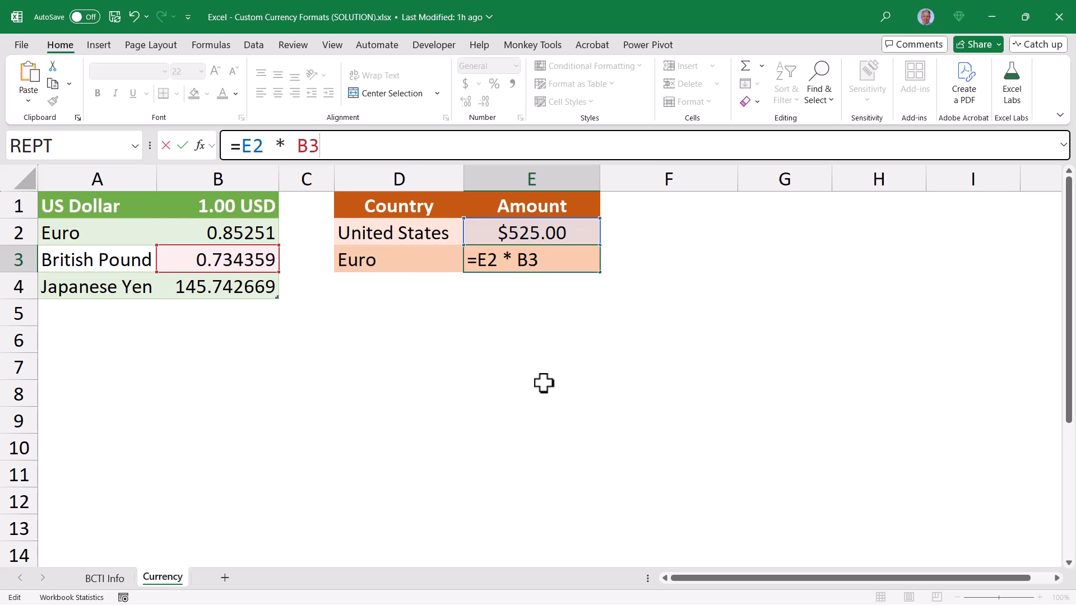
key("BackSpace")
type("4")
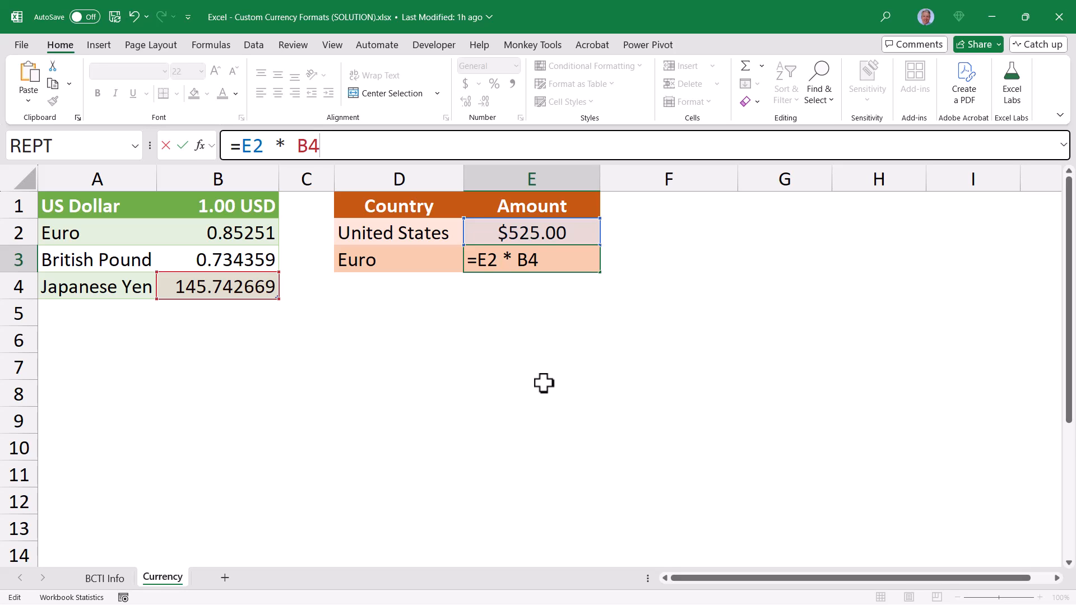
key("Escape")
Start a SWITCH formula in E3 that evaluates D3 and returns E2 * B2 for "Euro"
type("=sw")
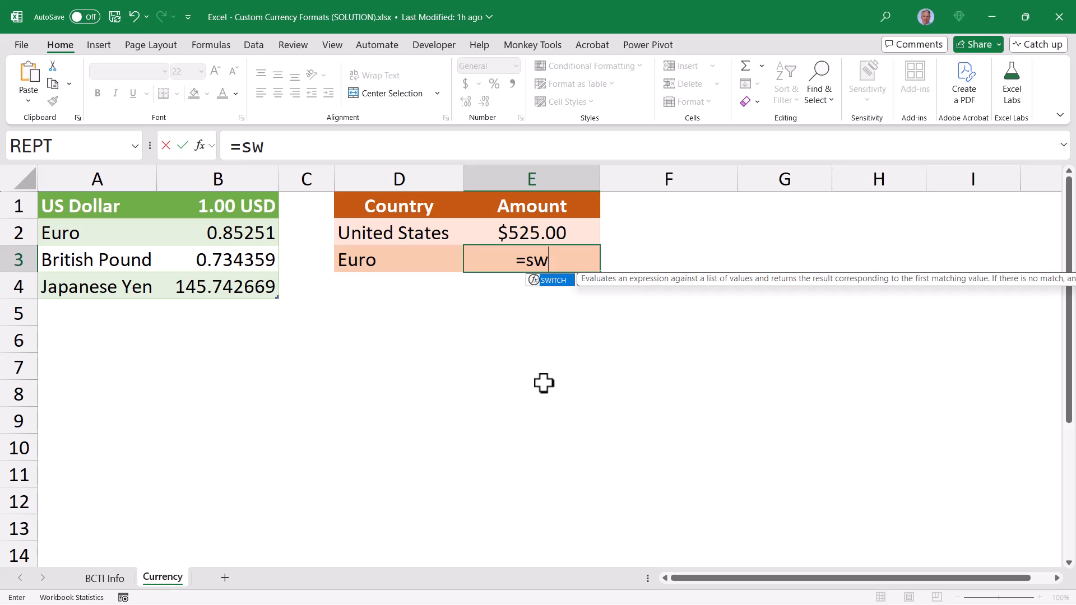
key("Tab")
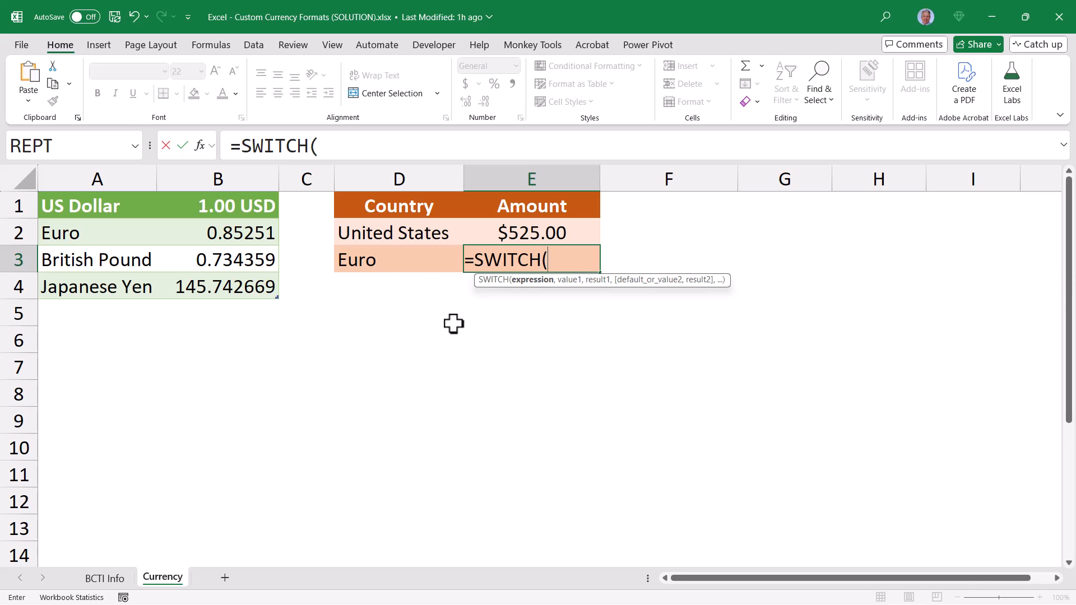
left_click(409, 259)
type(", ")
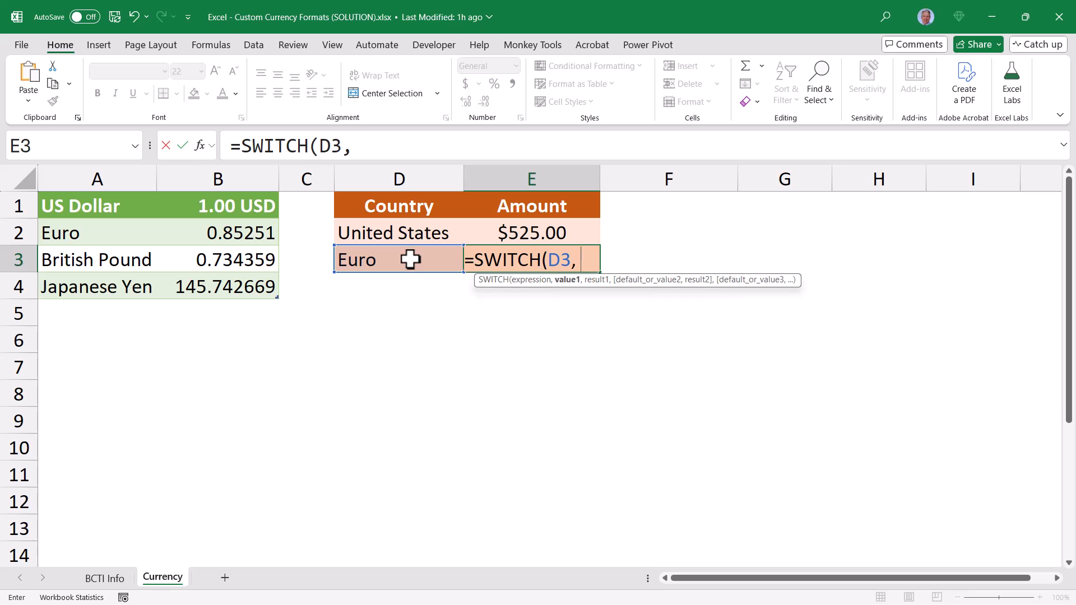
type("\"Euro\", ")
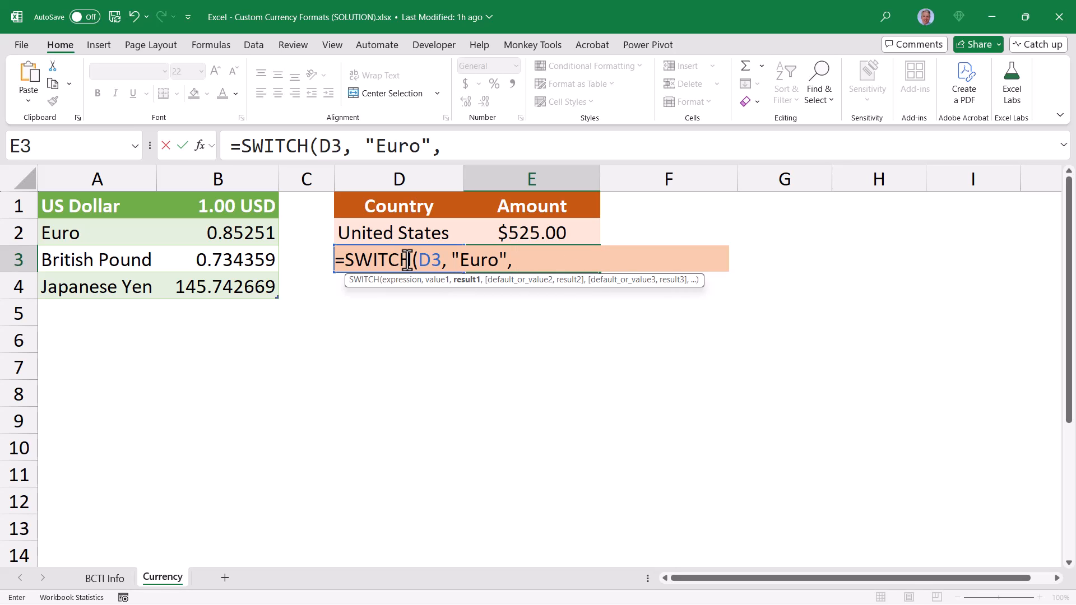
type("E2 * ")
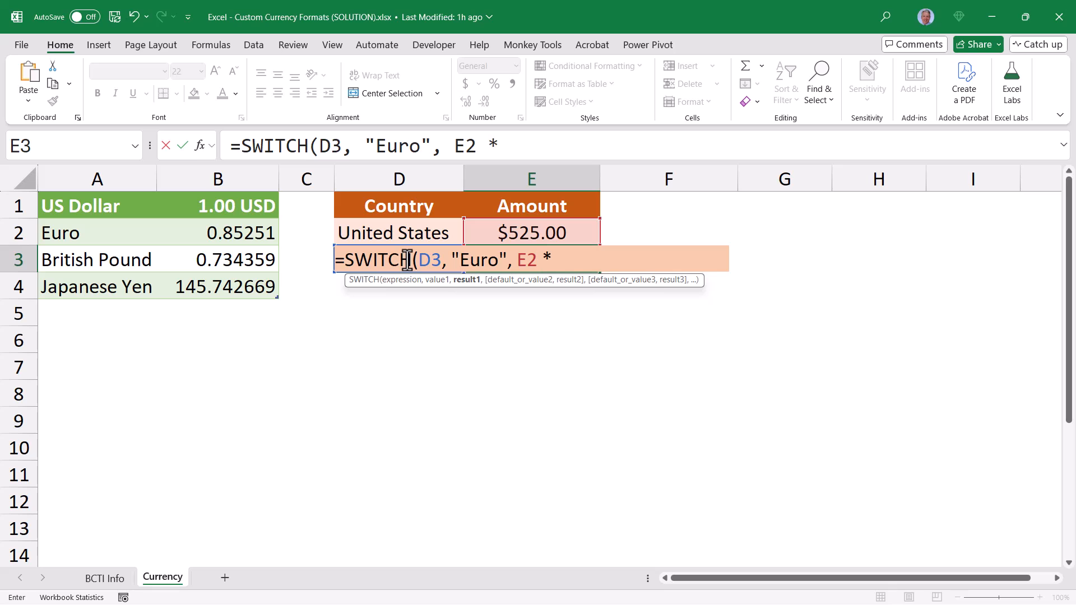
type("B2")
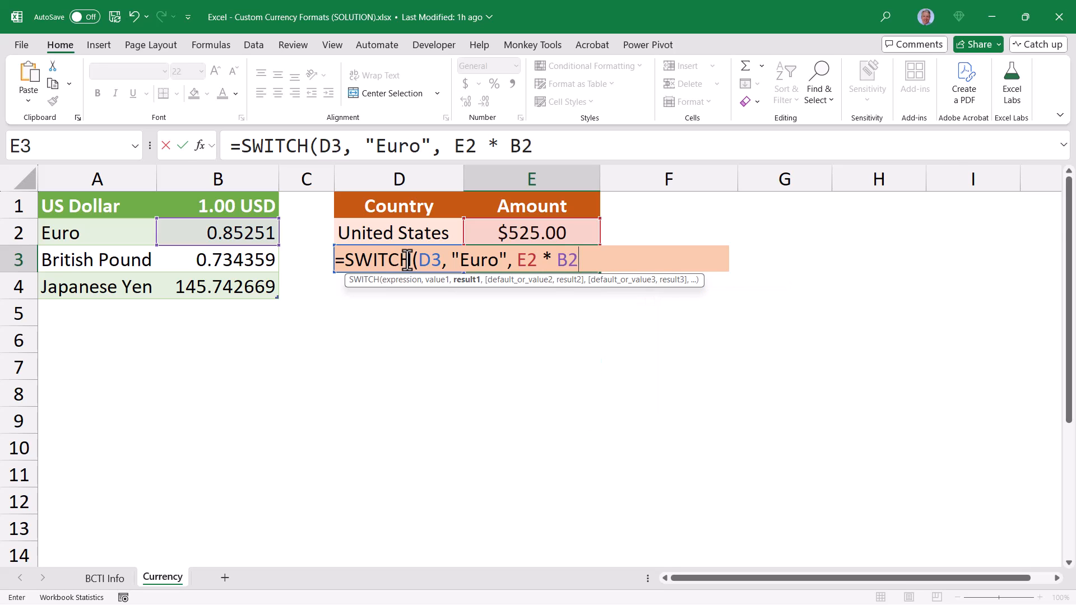
Enlarge the formula bar and put the "Euro", E2 * B2 pair on its own line, ending with a comma
left_click_drag(968, 159, 967, 212)
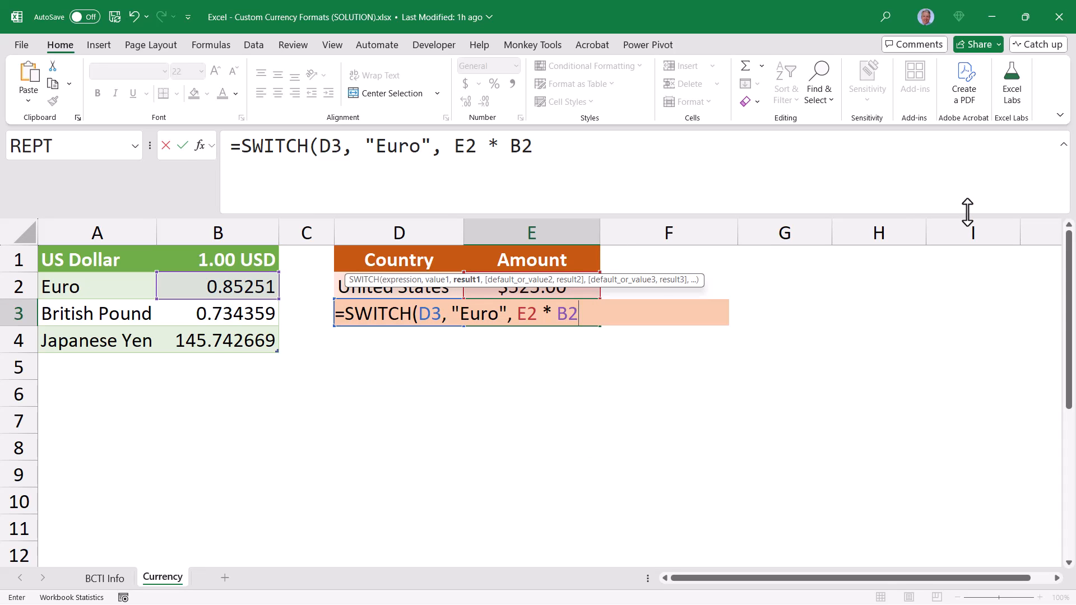
left_click(536, 146)
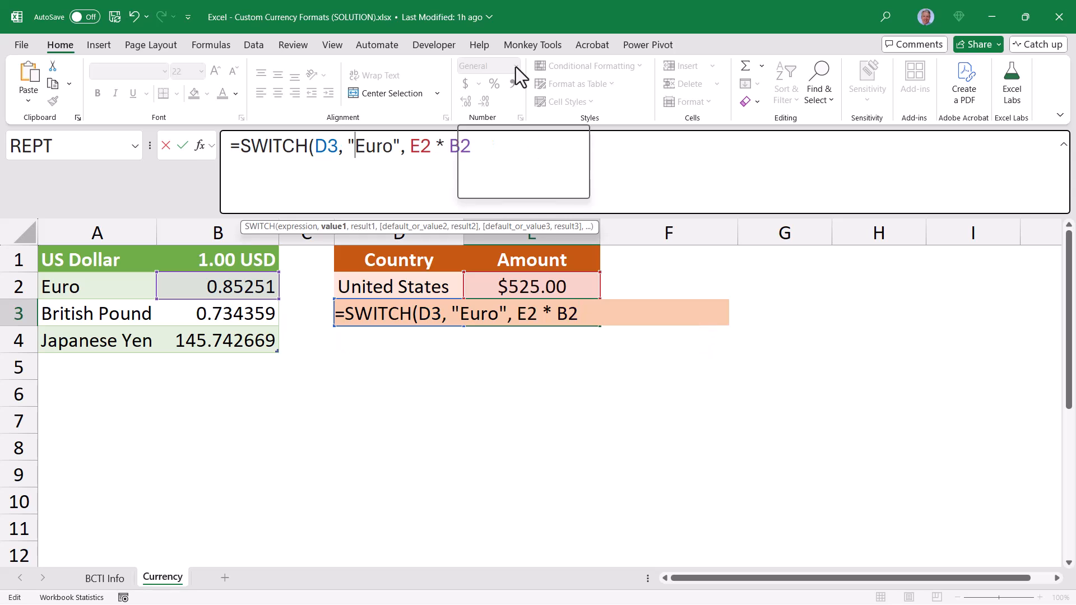
key("Delete")
key("alt+Return")
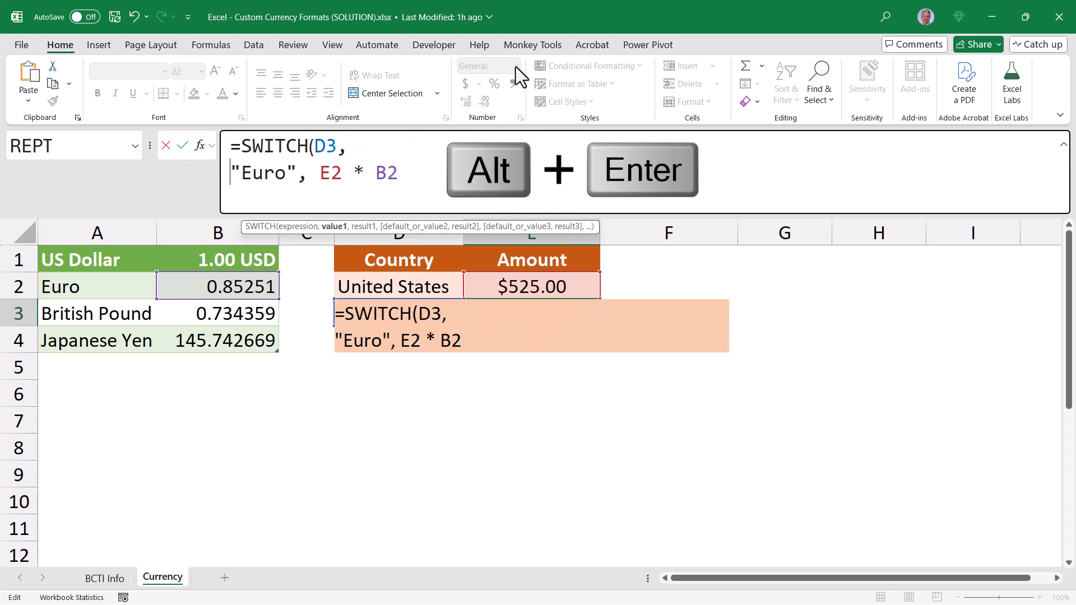
key("End")
type(",")
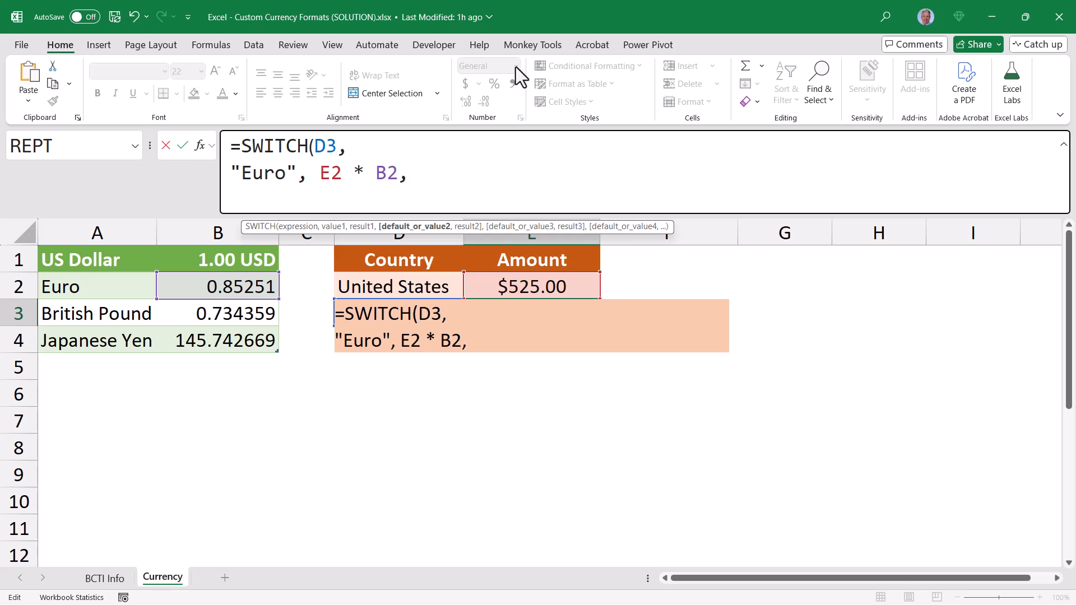
Add the pair "British Pound", E2 * B3 on a new line of the SWITCH formula, ending with a comma
key("alt+Return")
type("\"Br")
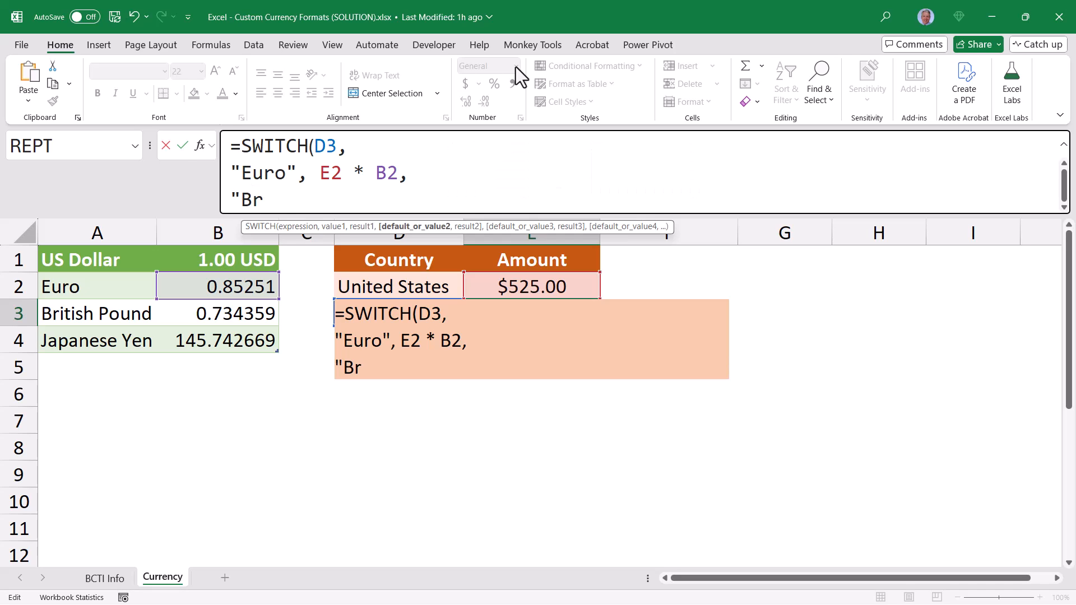
type("itish Pound\",")
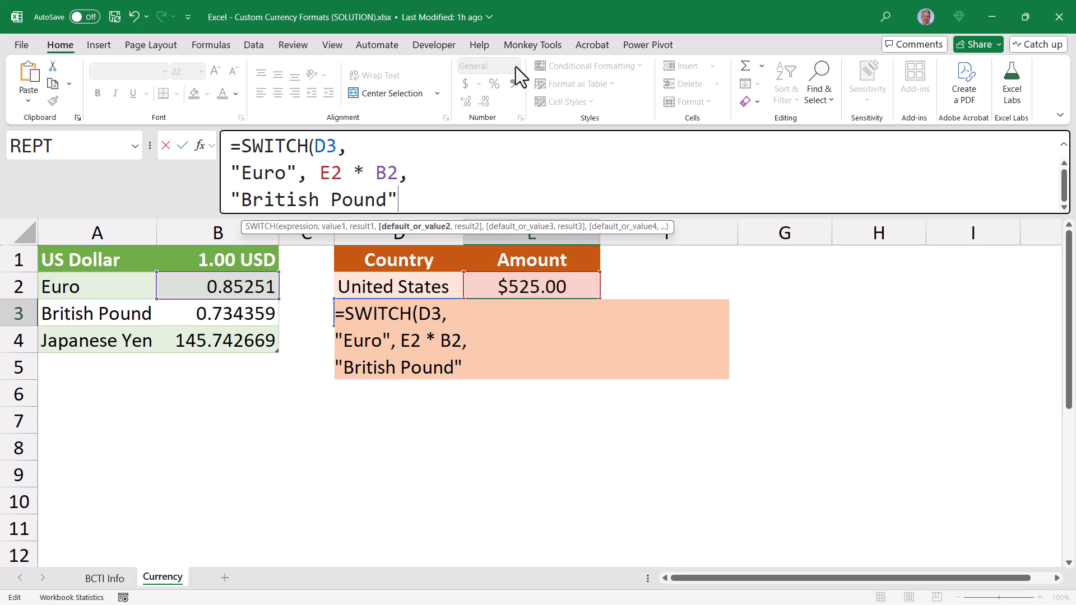
type(" E2 ")
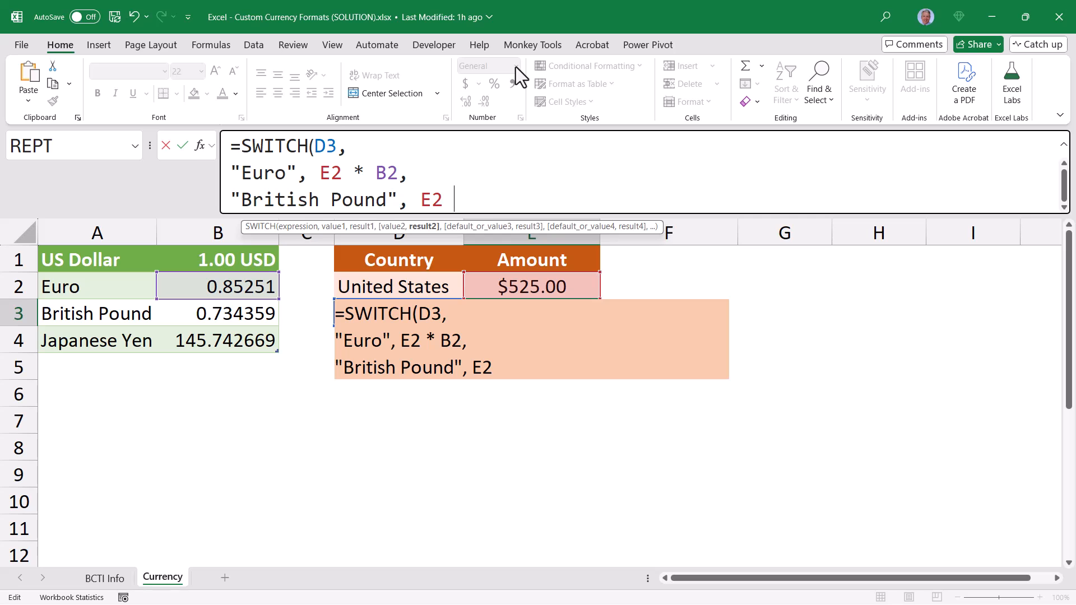
type("* B3,")
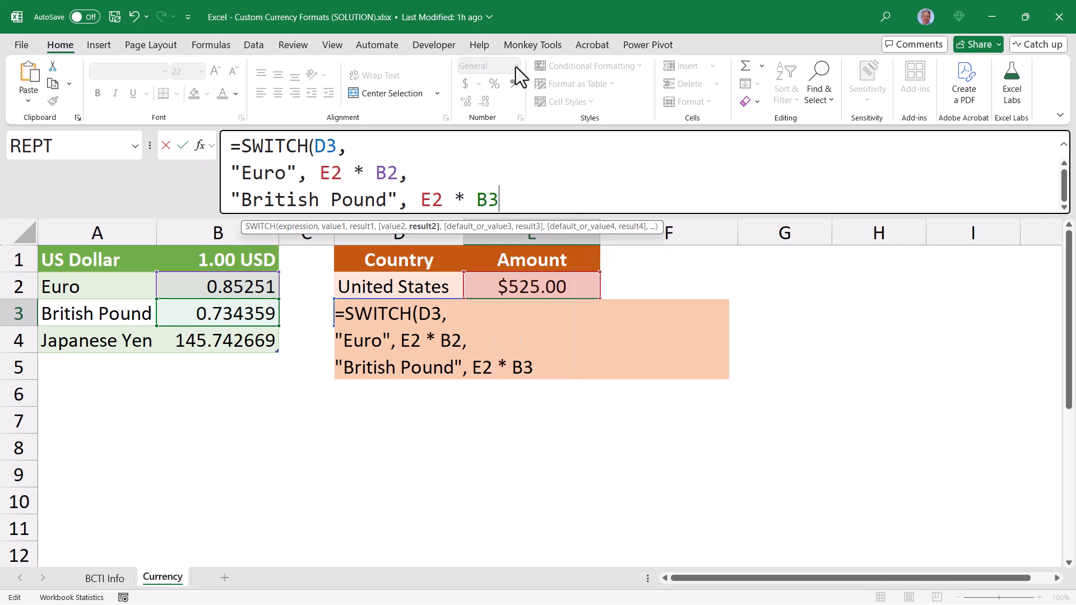
Enlarge the formula bar and complete the SWITCH formula with "Japanese Yen", E2 * B4 on its own line and a closing parenthesis
key("alt+Return")
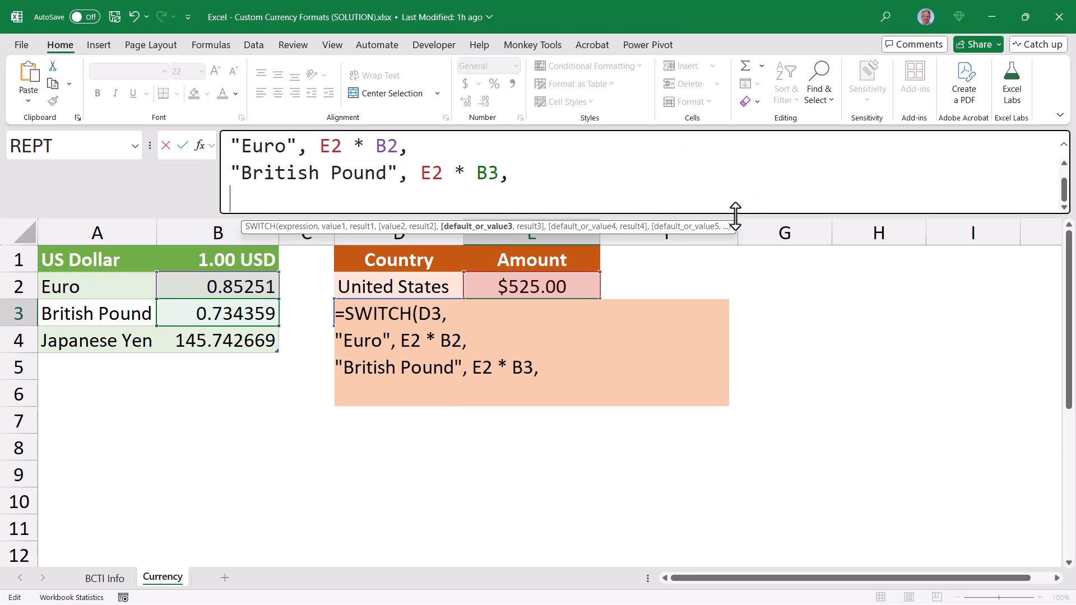
left_click_drag(736, 230, 736, 256)
type("\"Japanes")
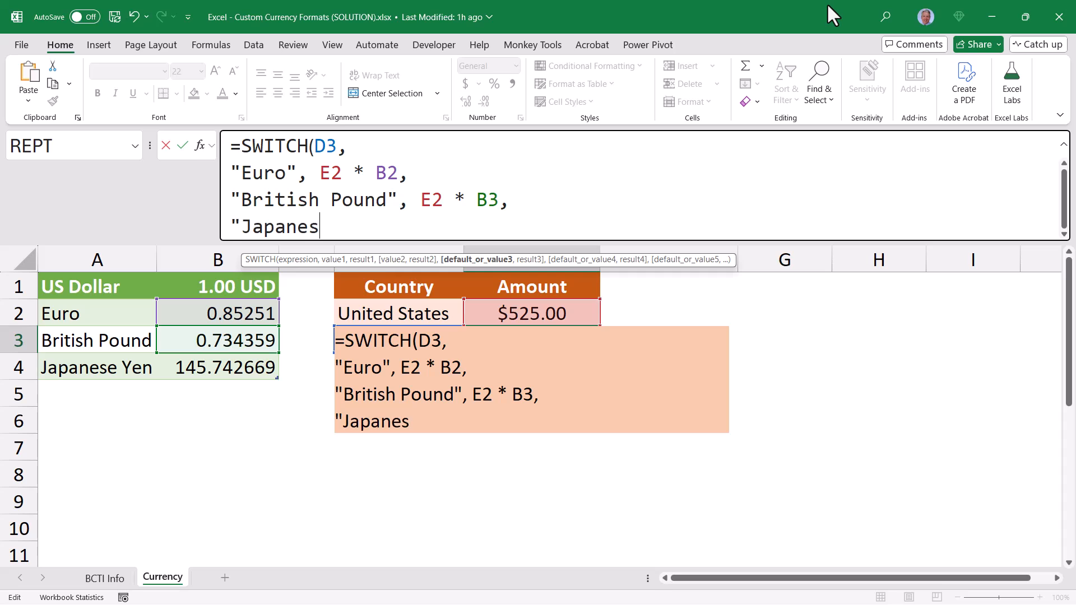
type("e Yen\", ")
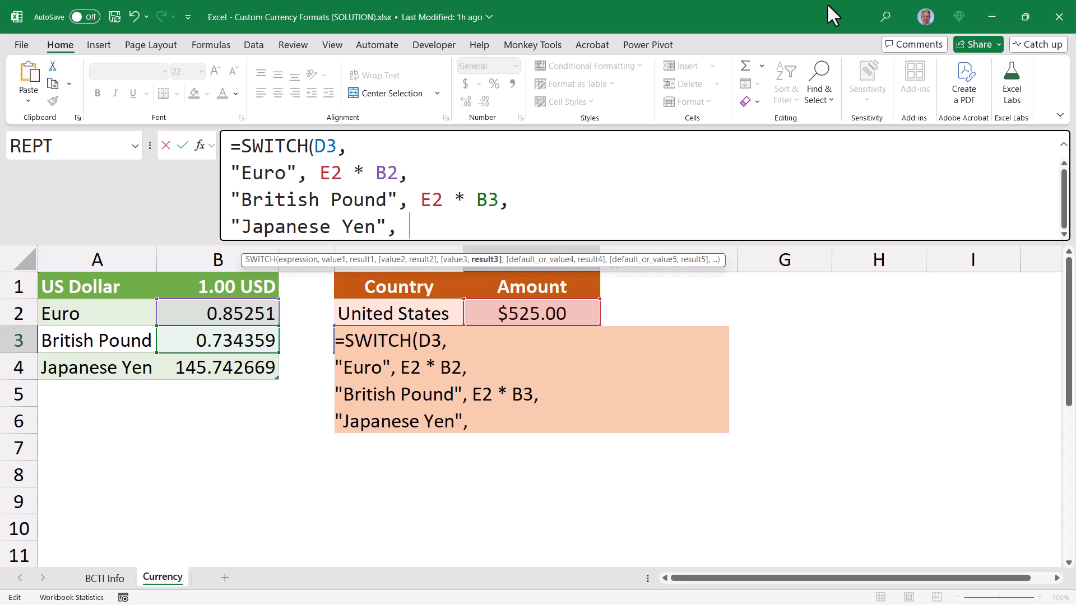
type("E2 * ")
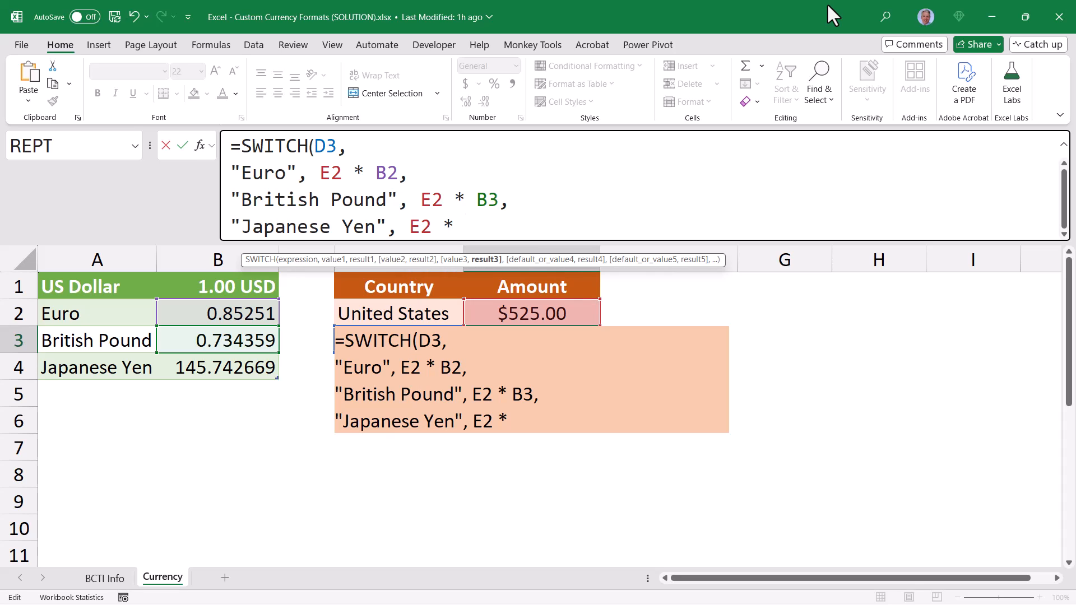
type("B4)")
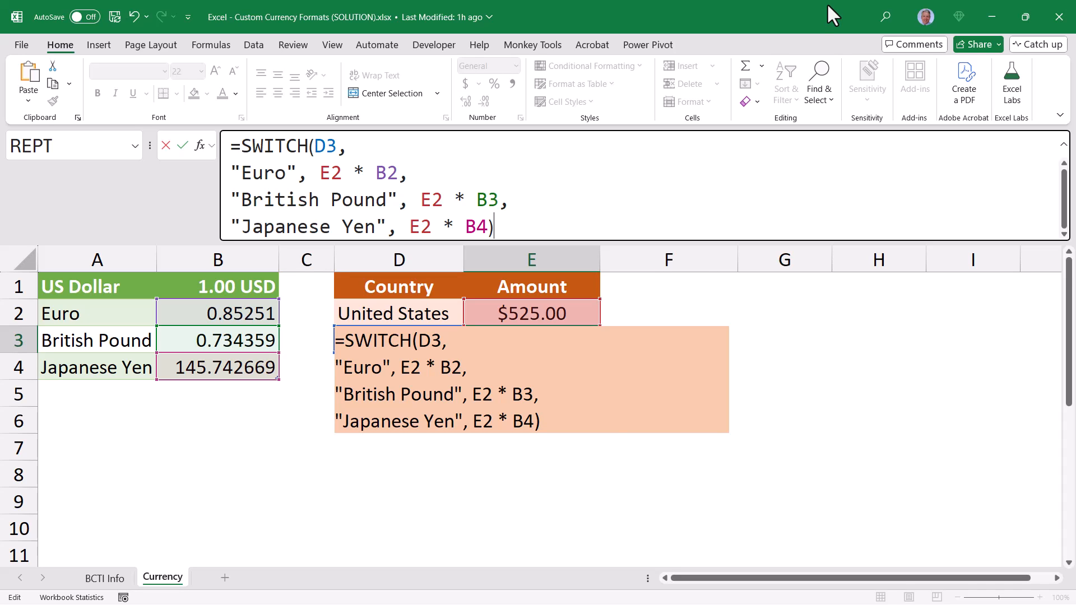
key("ctrl+Return")
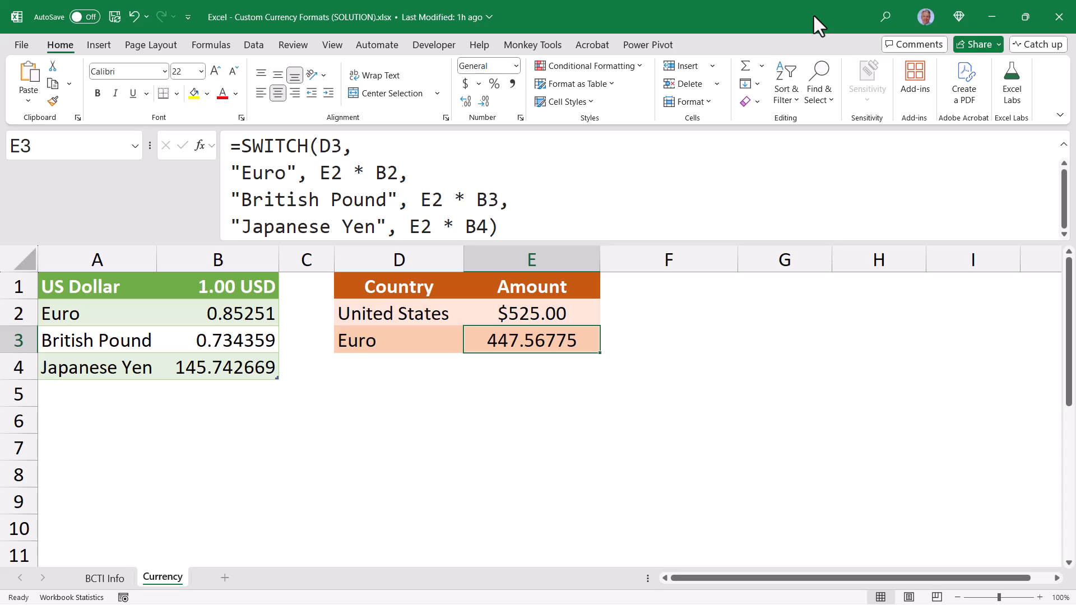
Test the conversion by choosing British Pound, Japanese Yen, British Pound and finally Euro in D3
left_click(452, 343)
left_click(470, 346)
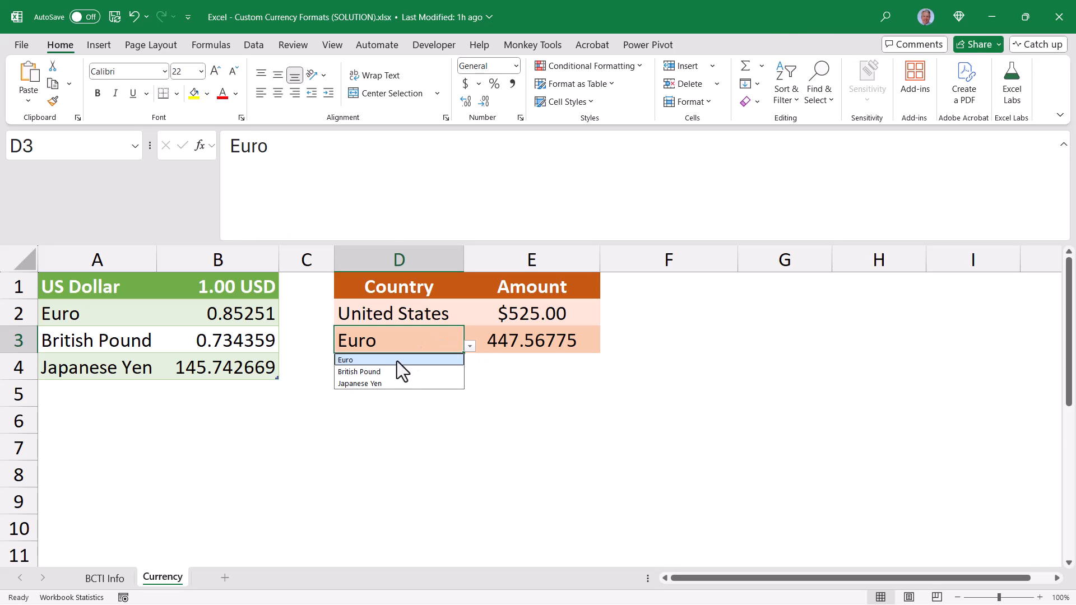
left_click(395, 370)
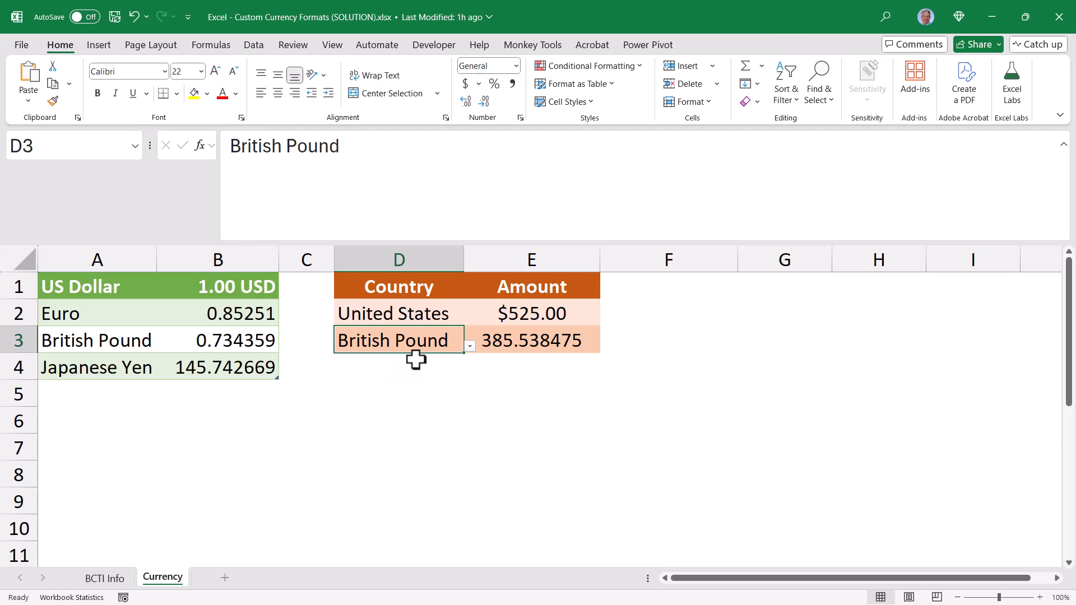
left_click(468, 347)
left_click(360, 382)
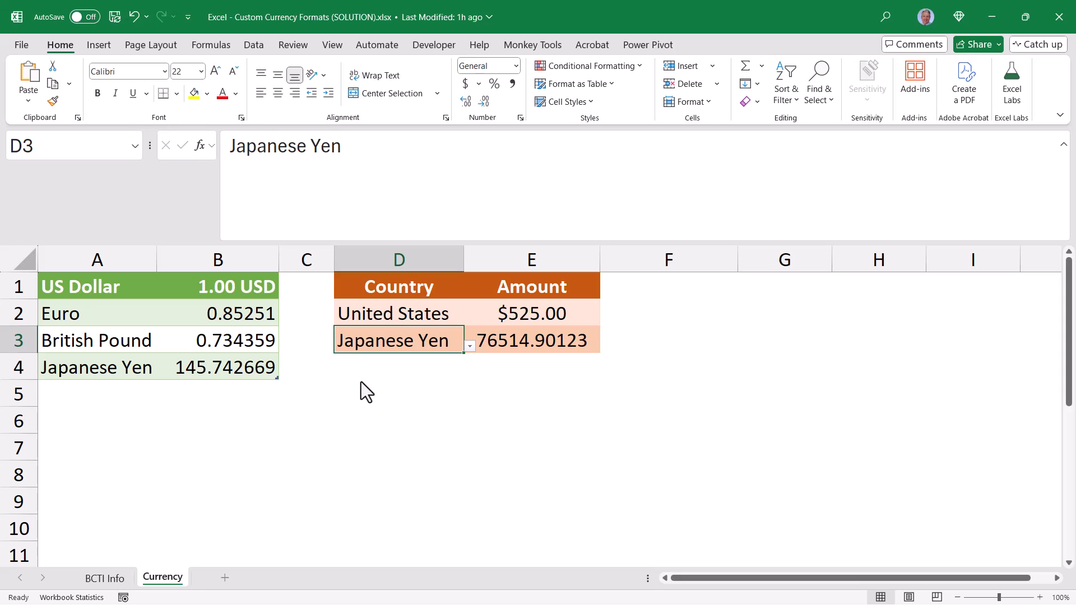
left_click(469, 346)
left_click(398, 371)
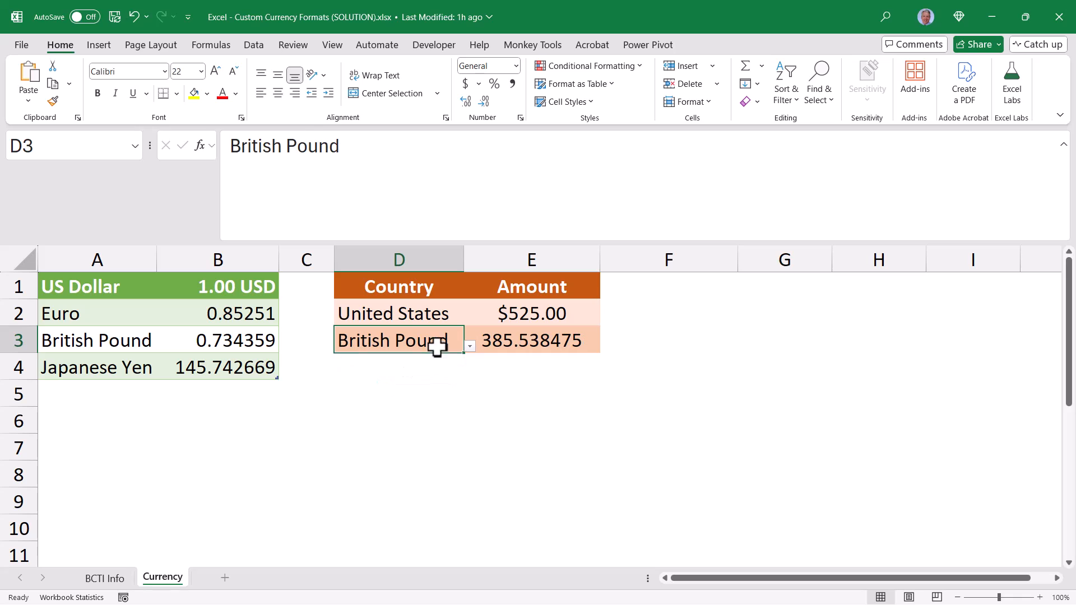
left_click(469, 346)
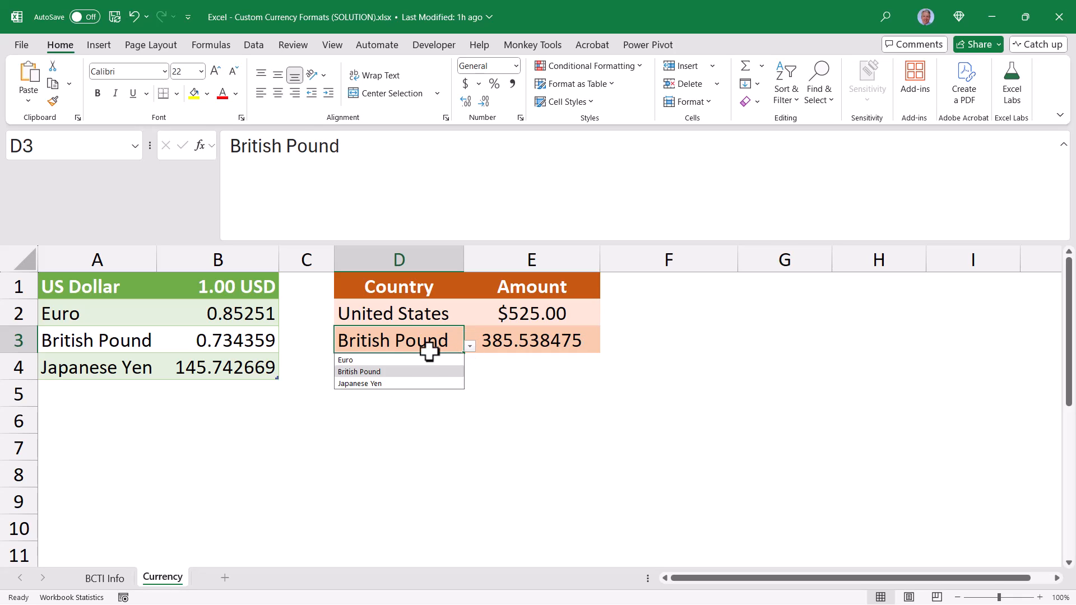
left_click(382, 358)
Review the three multiplication results inside the E3 SWITCH formula and leave the formula as it is
left_click(521, 347)
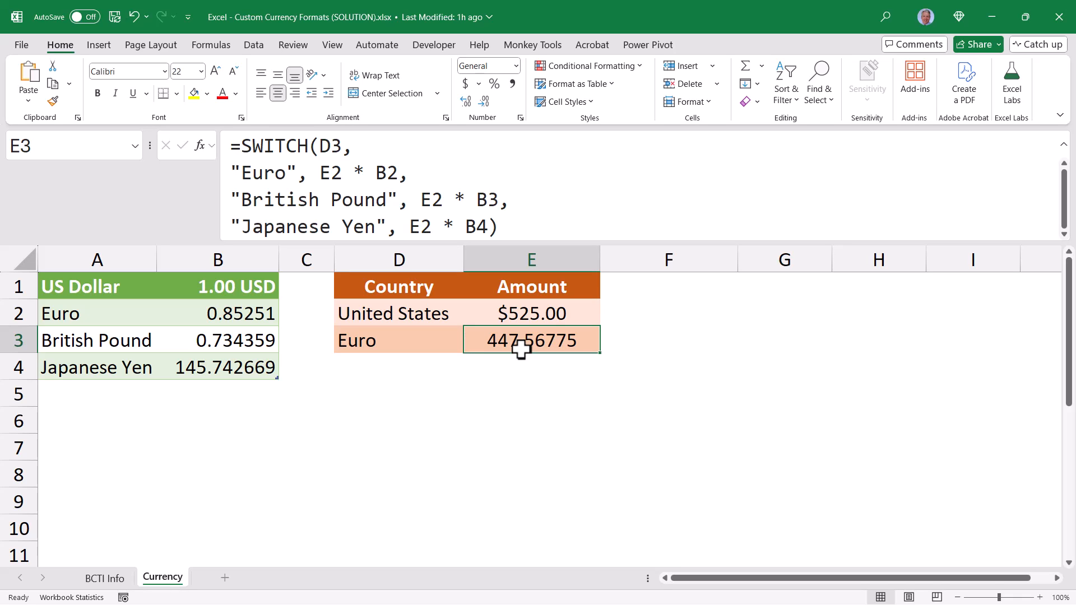
left_click_drag(320, 173, 502, 199)
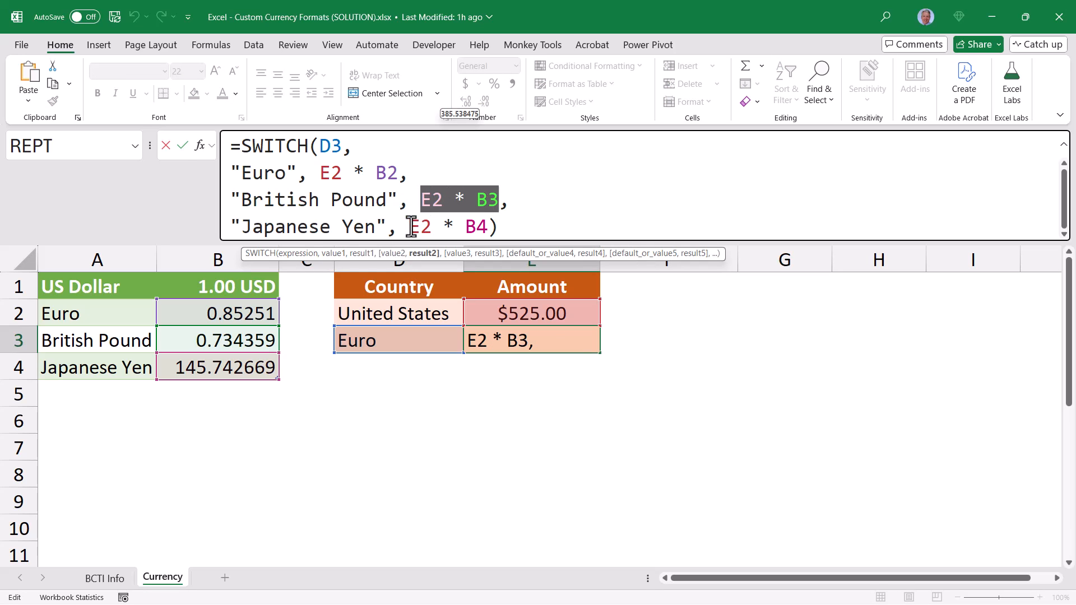
left_click_drag(409, 226, 485, 228)
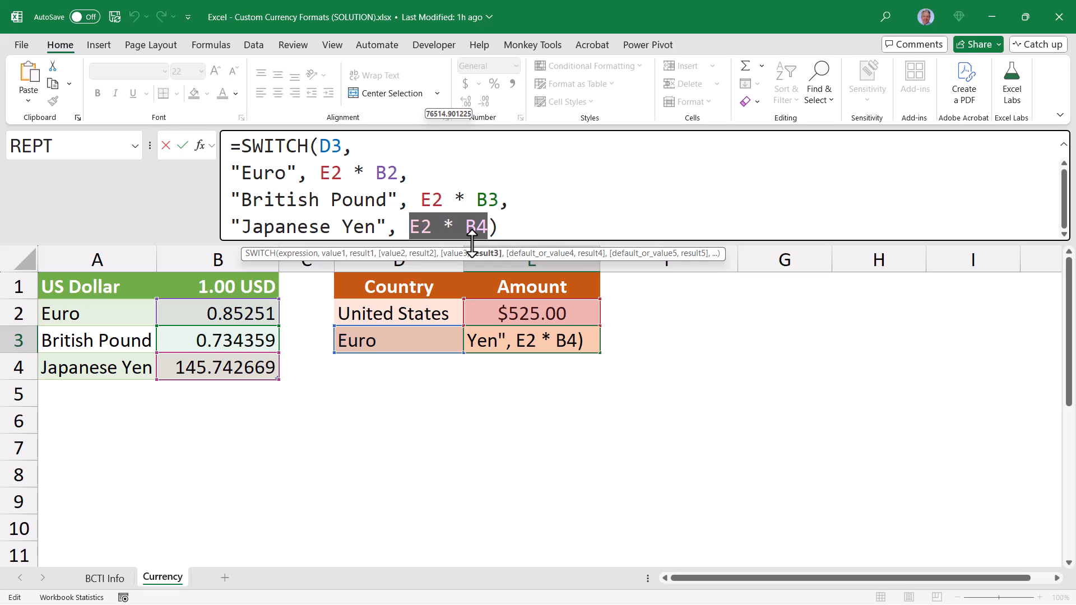
left_click(320, 173)
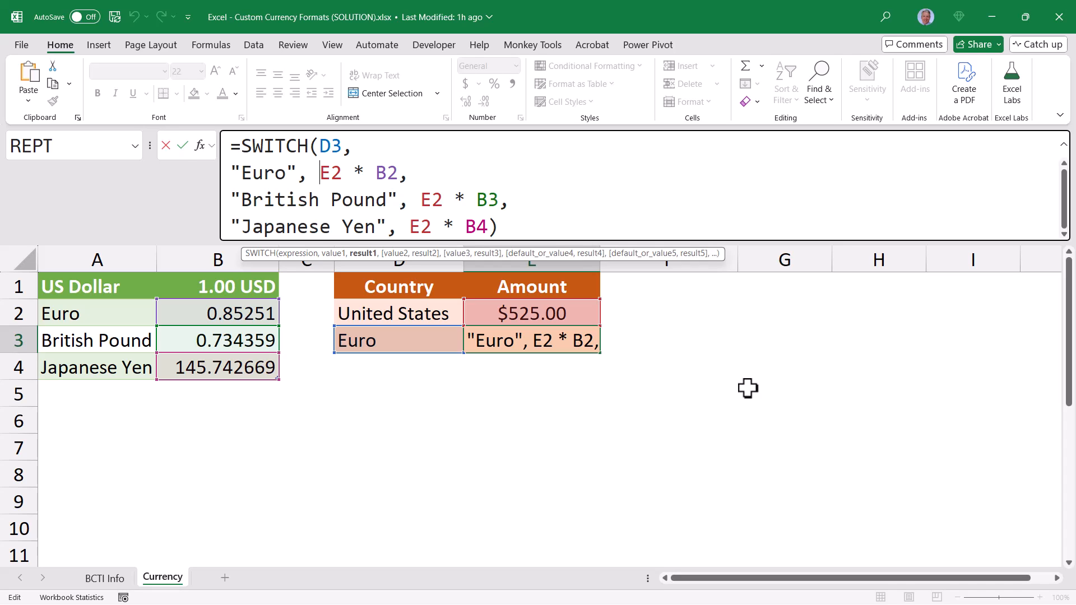
key("ctrl+Return")
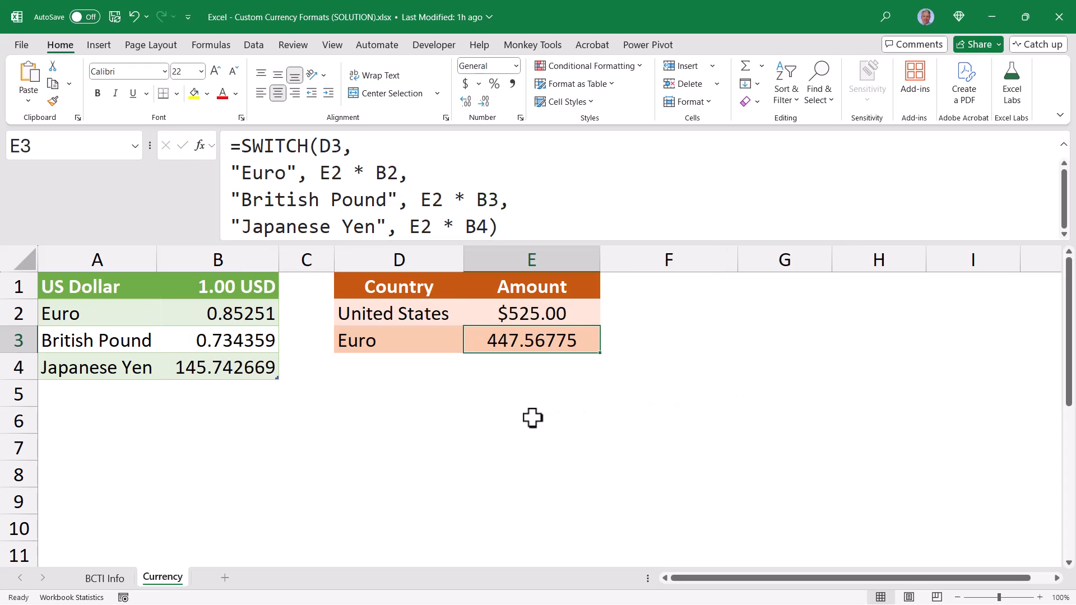
Enter the sample value 100 in E6
left_click(532, 417)
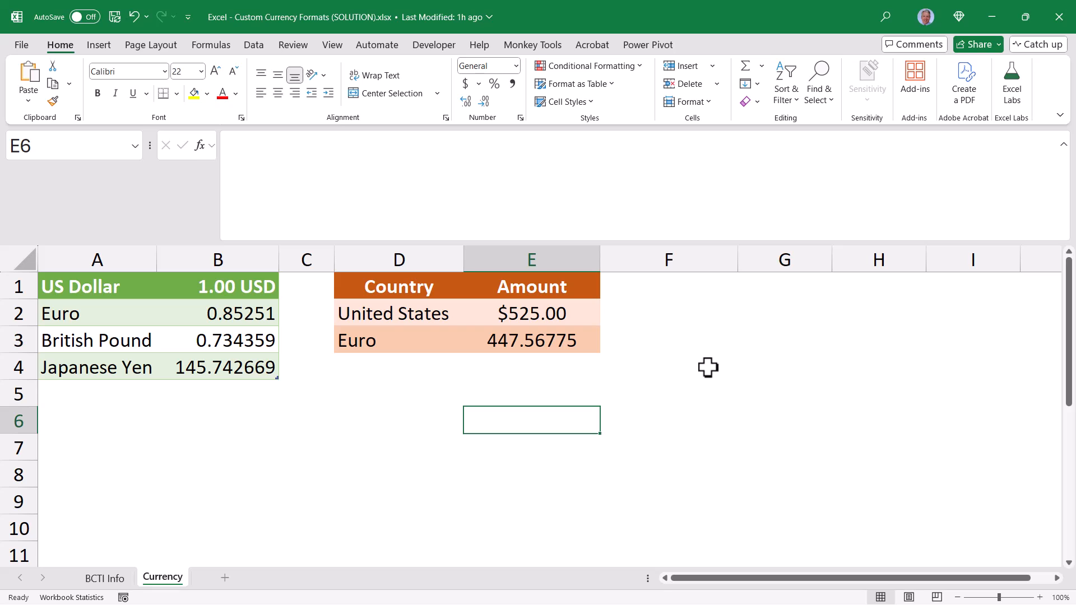
type("100")
key("ctrl+Return")
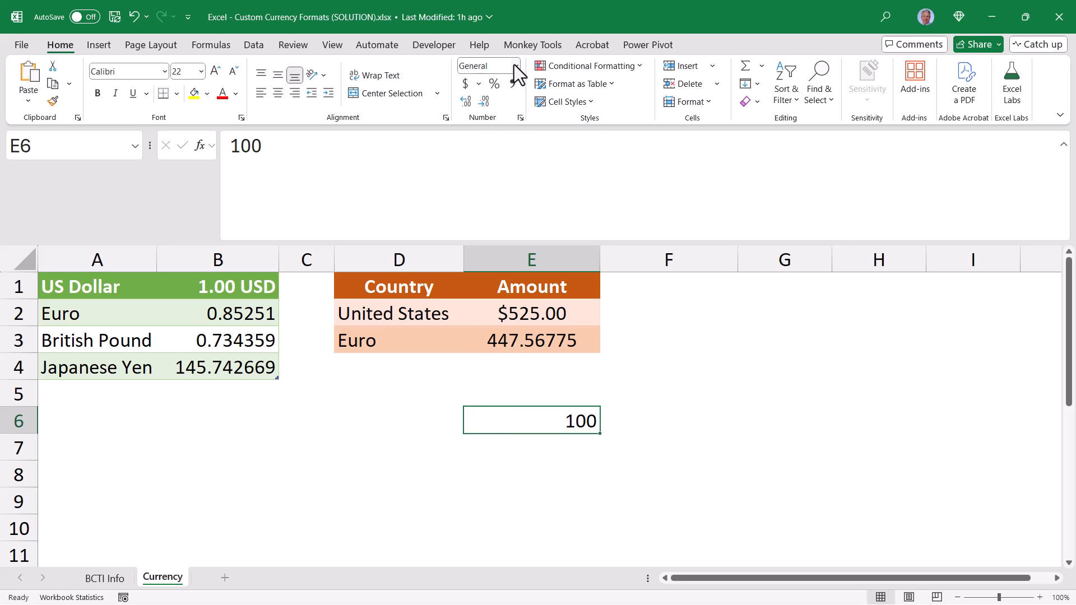
Open the full number format settings for E6 and examine the custom code behind the Currency format
left_click(514, 65)
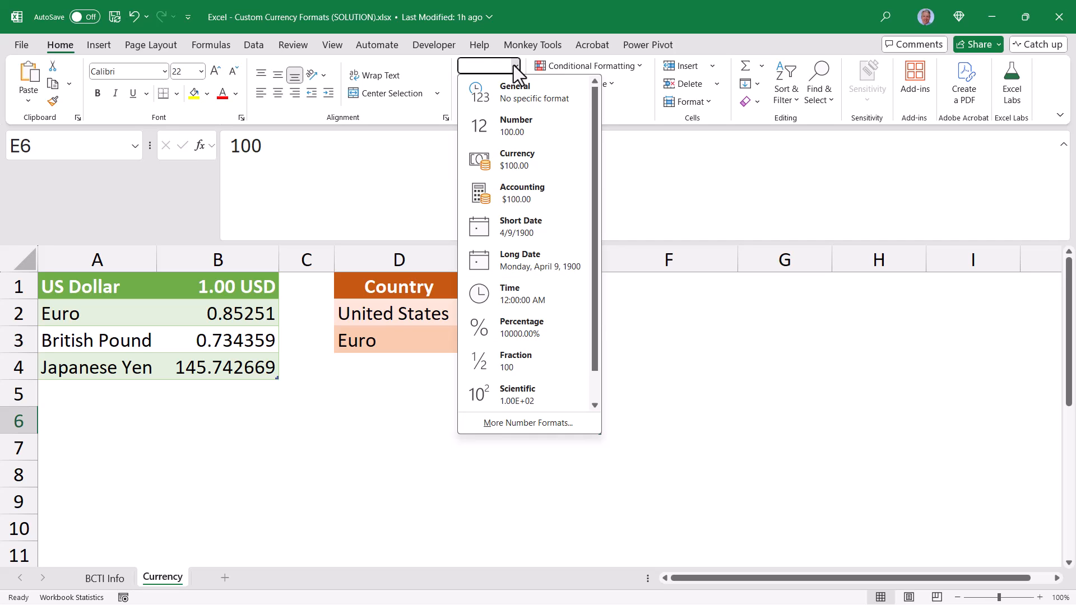
left_click(532, 421)
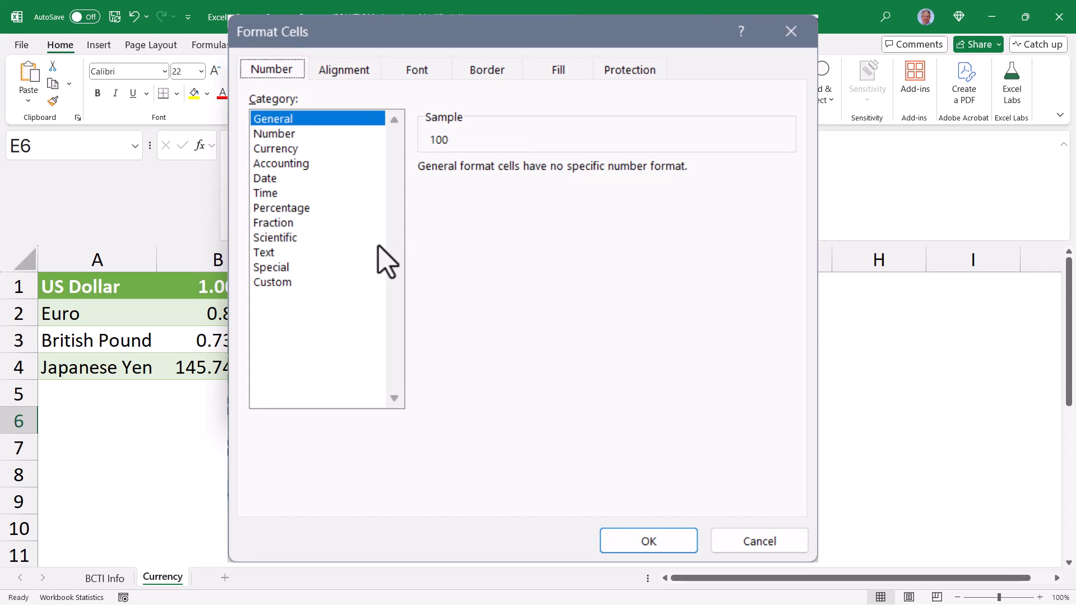
left_click(283, 148)
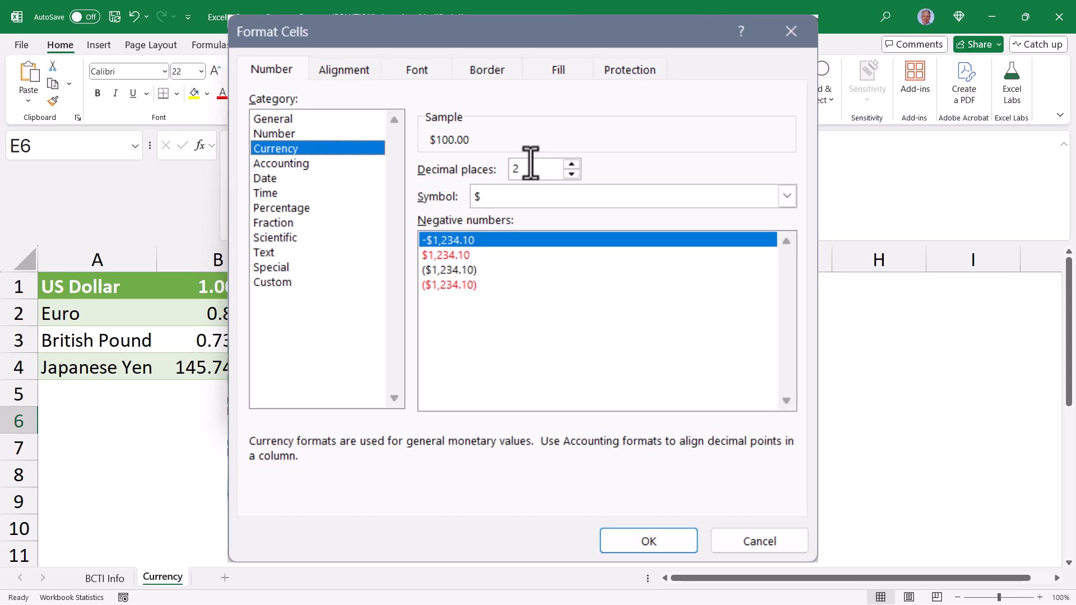
left_click(291, 282)
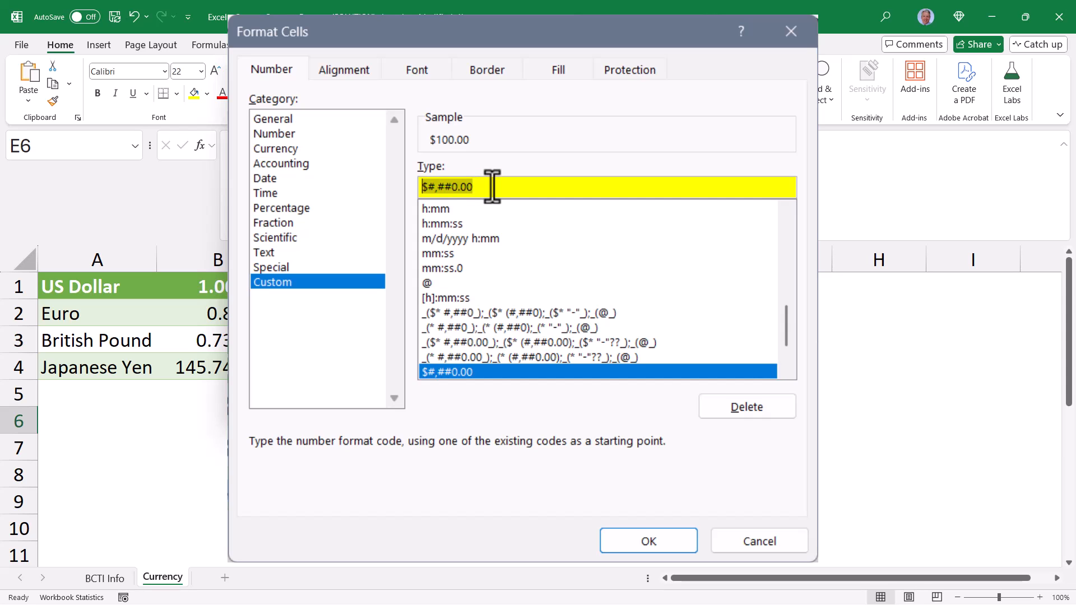
Choose the date type "March 14, 2012" and examine the custom format code behind it
left_click(265, 178)
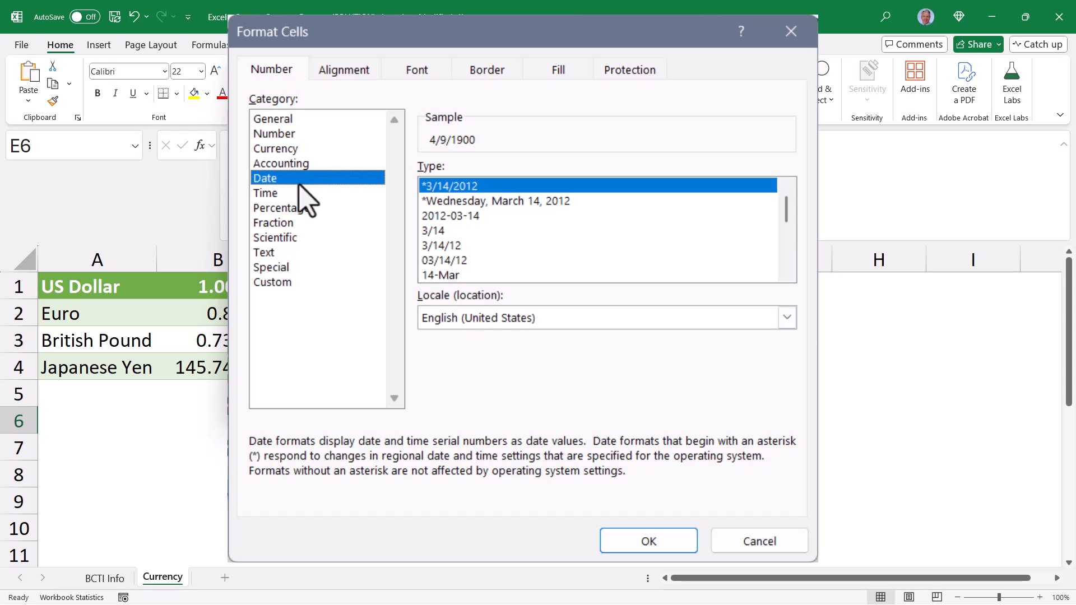
left_click_drag(786, 218, 789, 235)
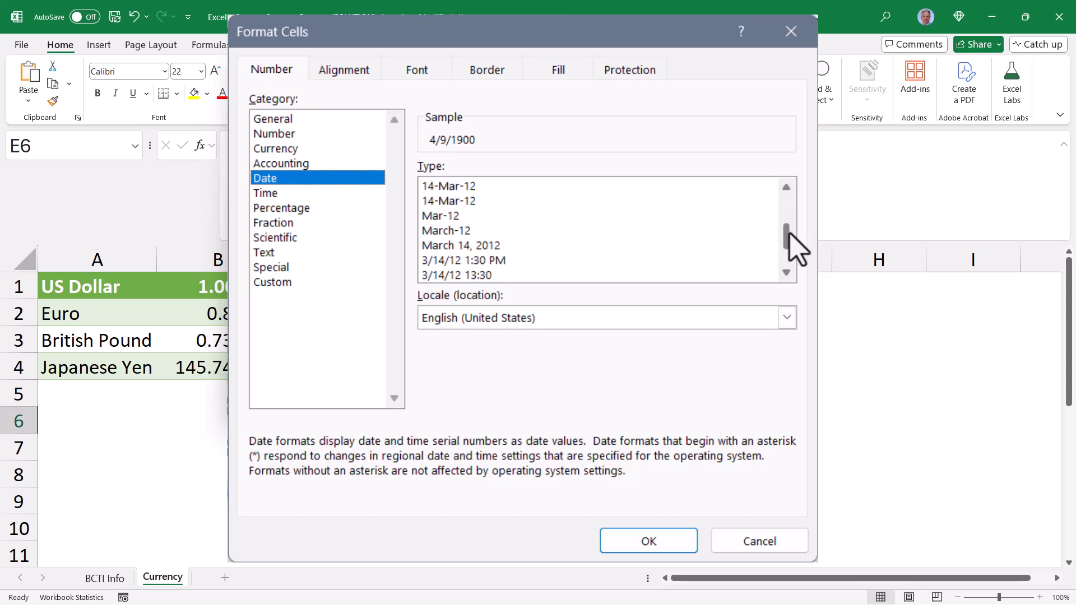
left_click(458, 247)
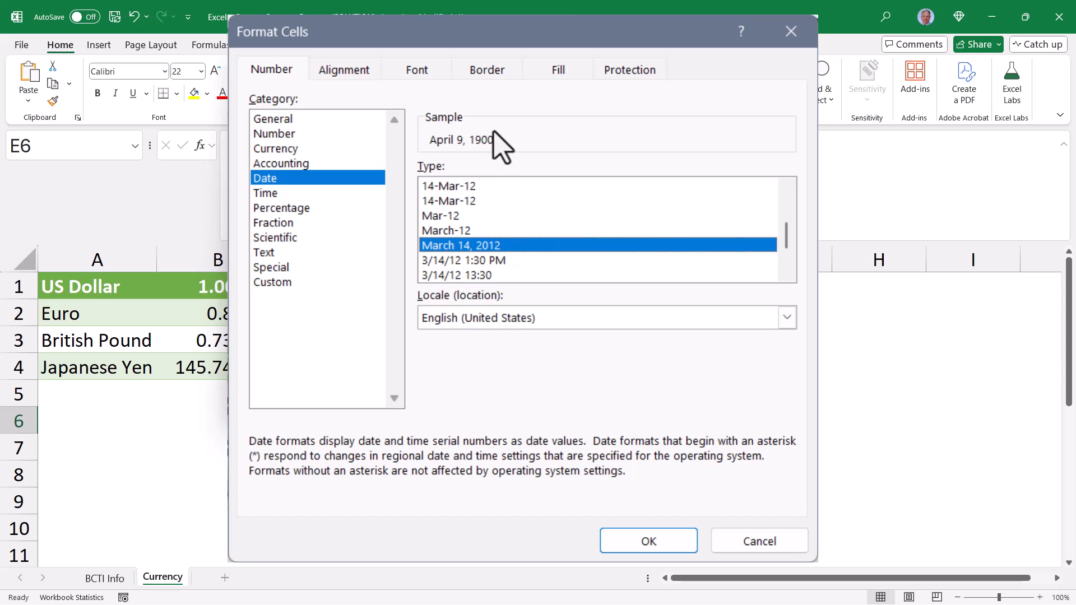
left_click(274, 282)
left_click_drag(620, 191, 392, 190)
Choose the Accounting format with the Bitcoin (123 ₿) symbol and examine its custom format code
left_click(305, 163)
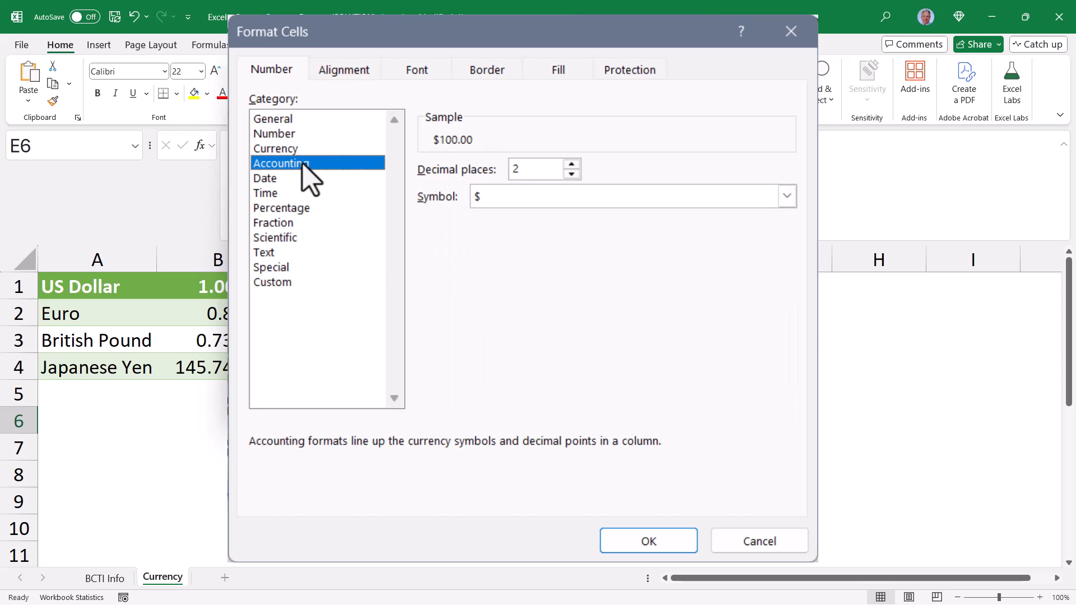
left_click(787, 196)
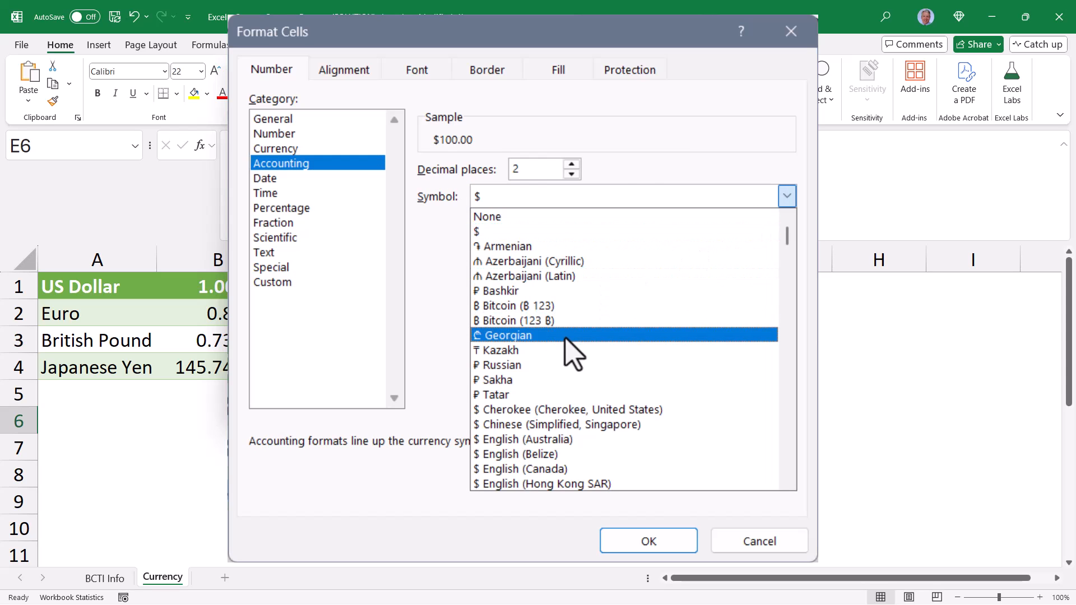
left_click(564, 319)
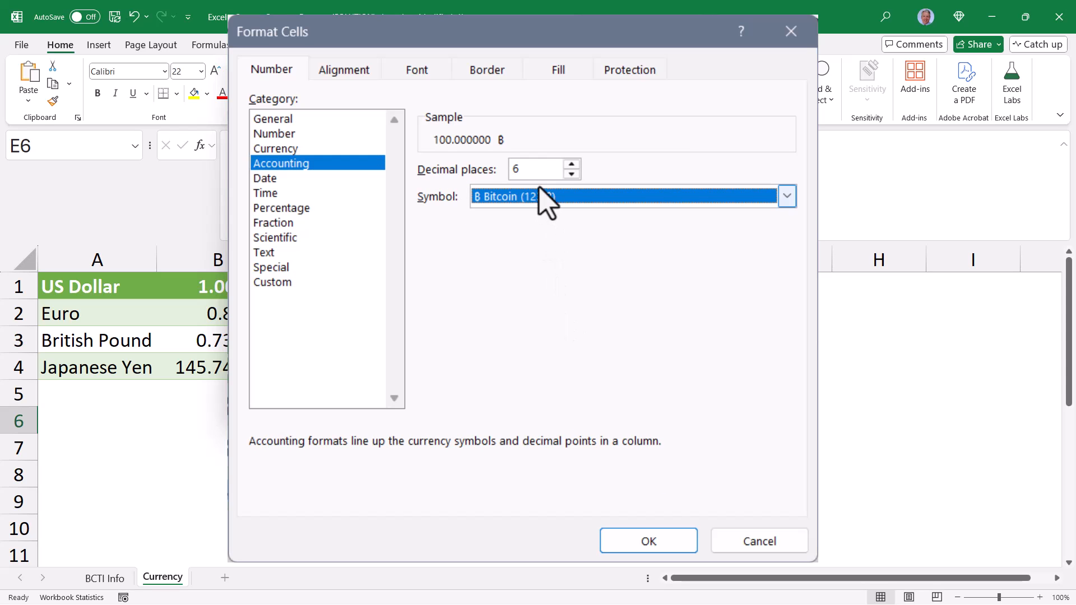
left_click(279, 280)
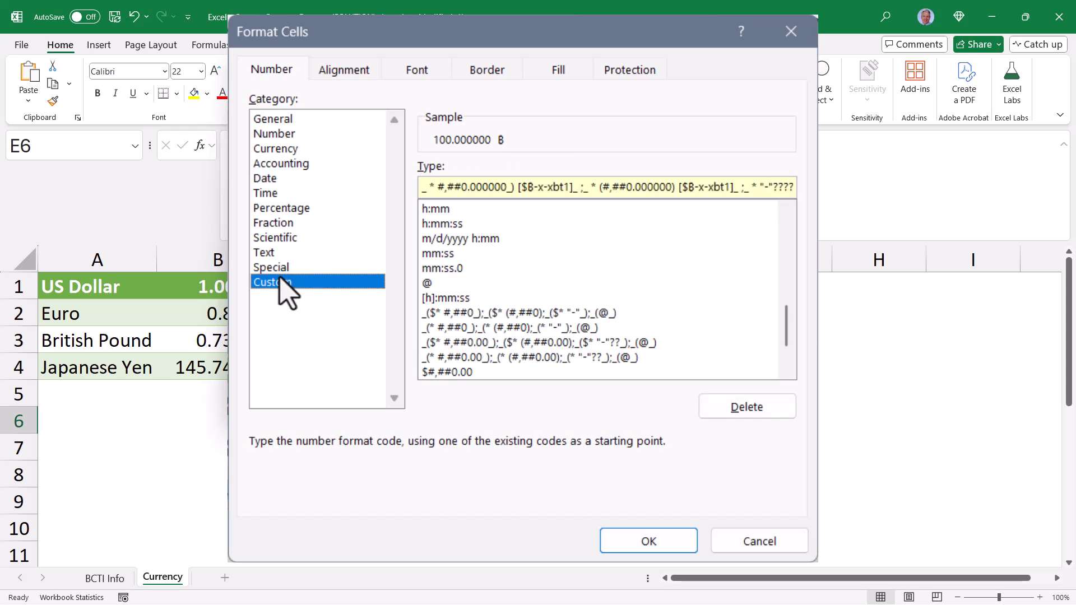
left_click_drag(788, 187, 422, 187)
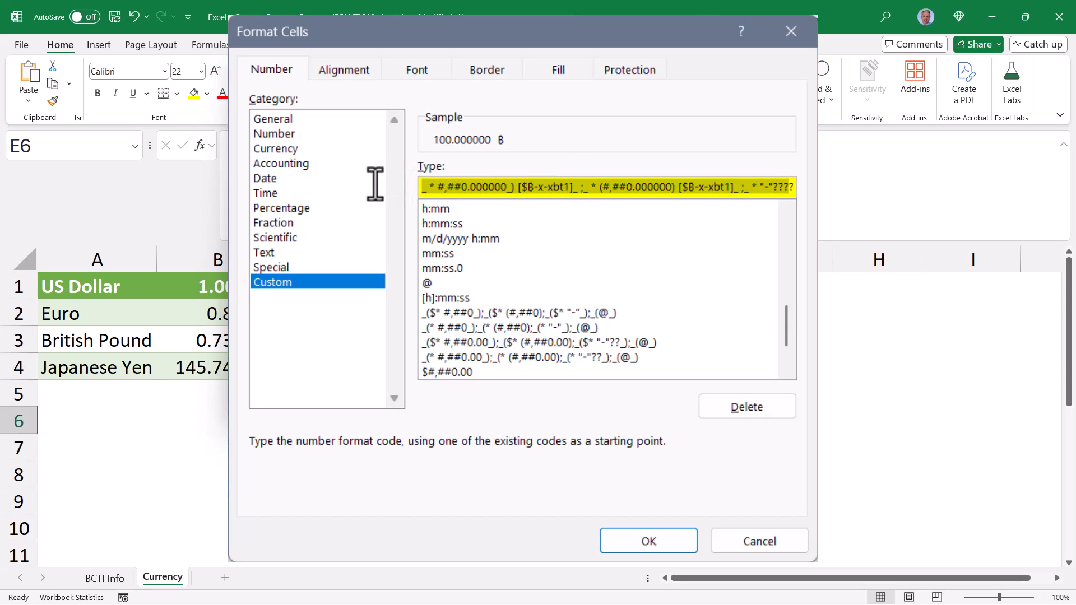
left_click(498, 188)
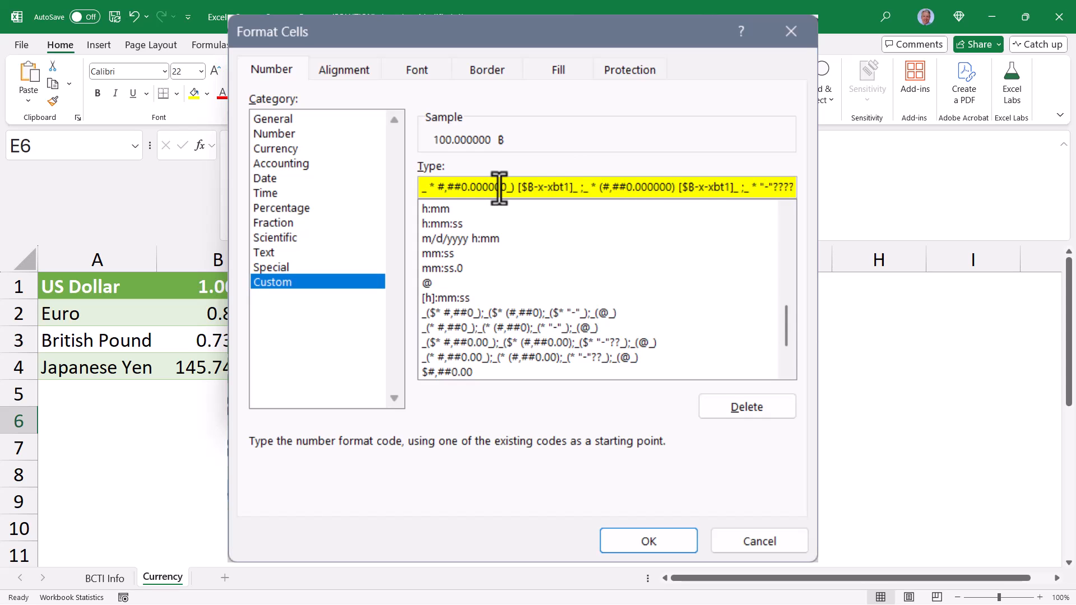
Choose the Currency format with the Euro (€ 123) symbol and copy its custom format code without applying the format
left_click(280, 149)
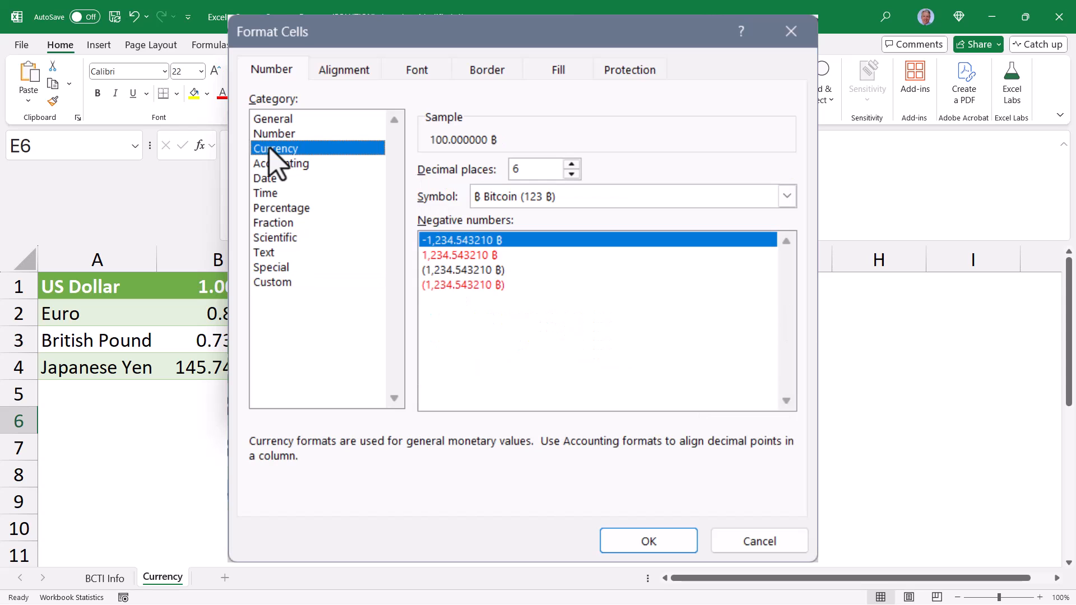
left_click(707, 200)
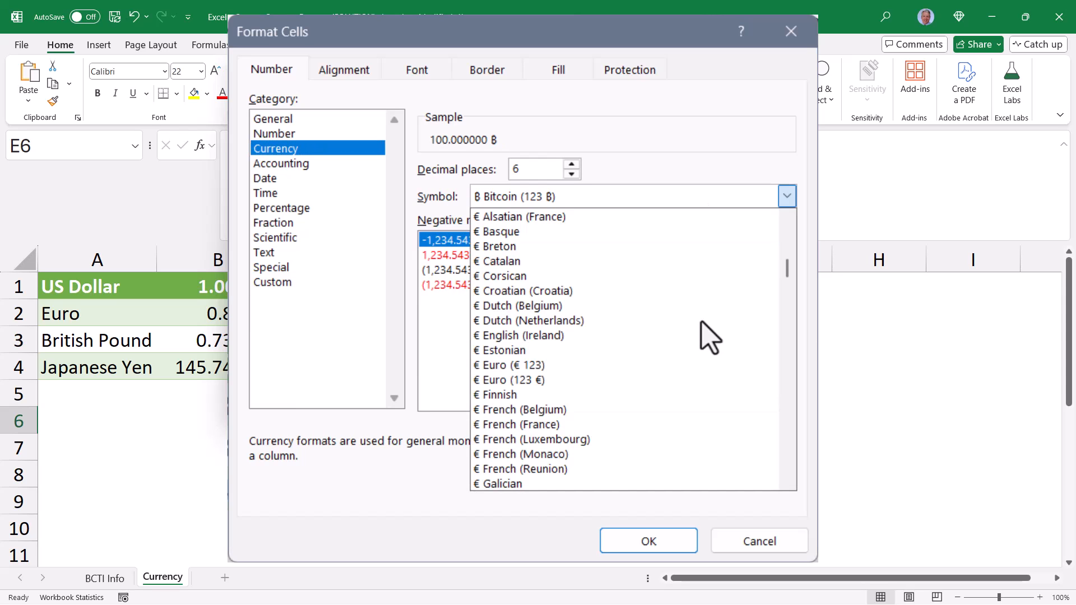
left_click(606, 367)
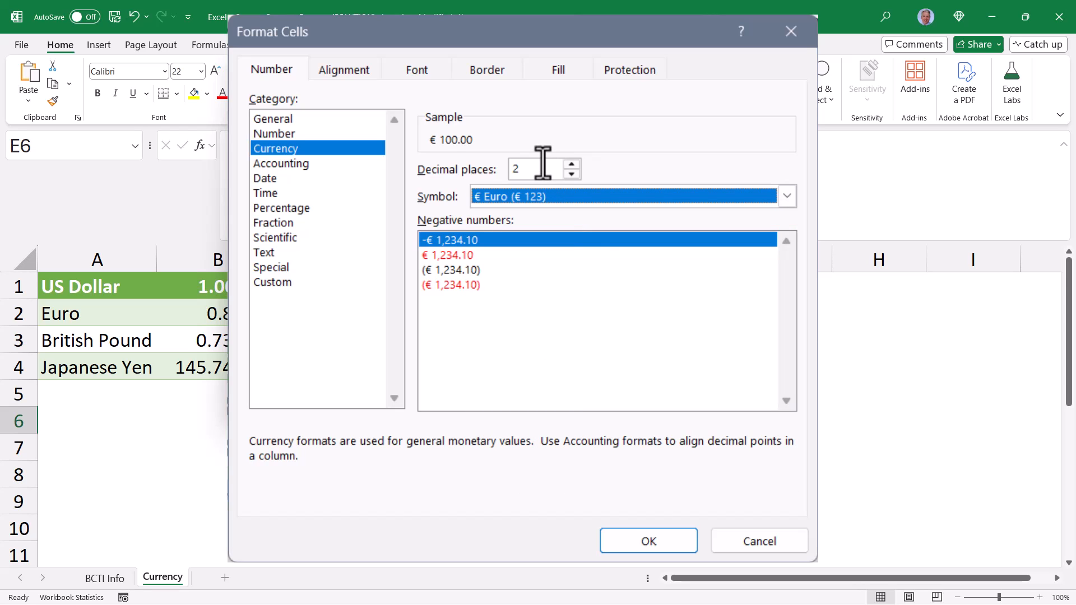
left_click(271, 283)
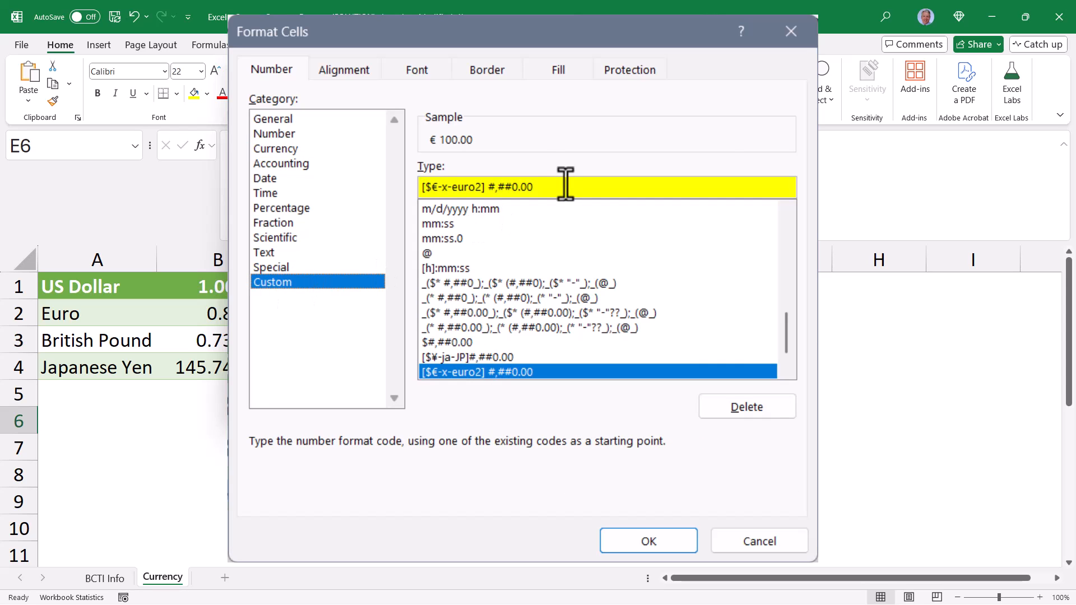
left_click_drag(565, 185, 380, 175)
key("ctrl+c")
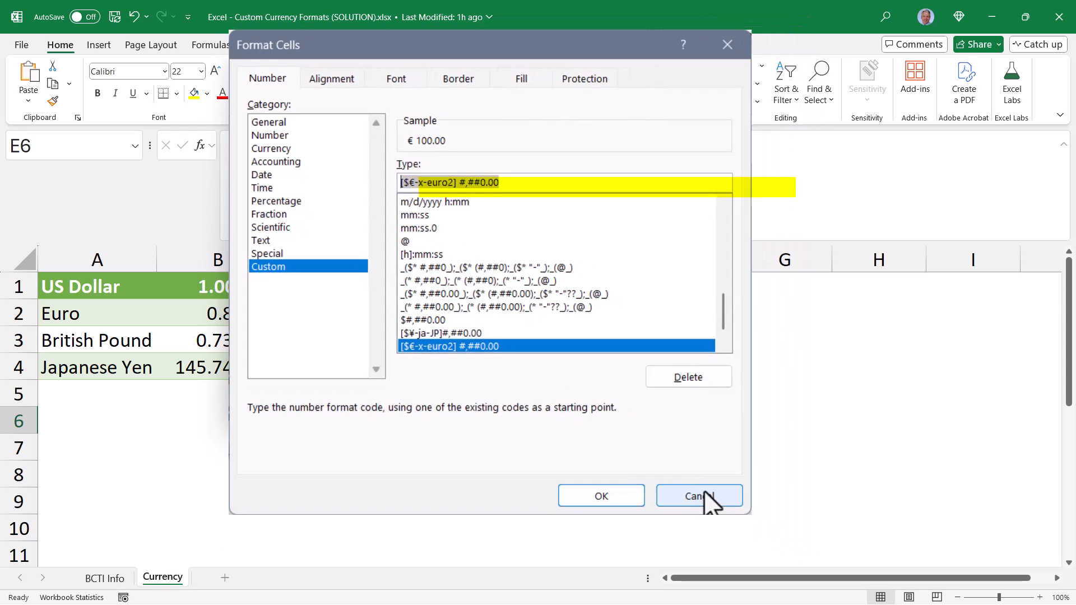
left_click(759, 541)
Replace the value in E6 with the formula =TEXT(100, "[$€-x-euro2] #,##0.00")
left_click(227, 234)
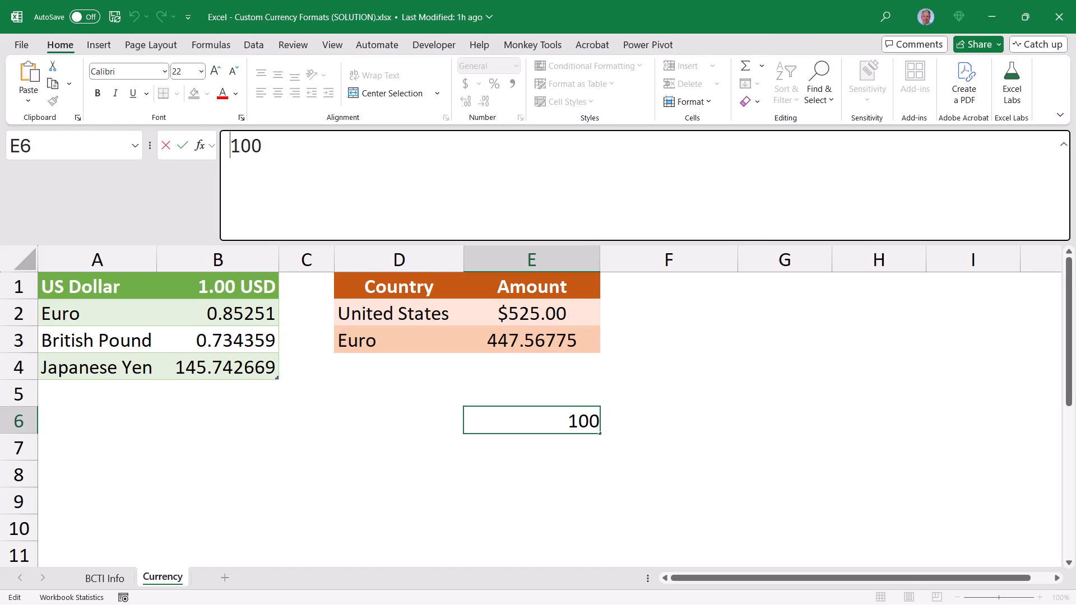
type("=text(100")
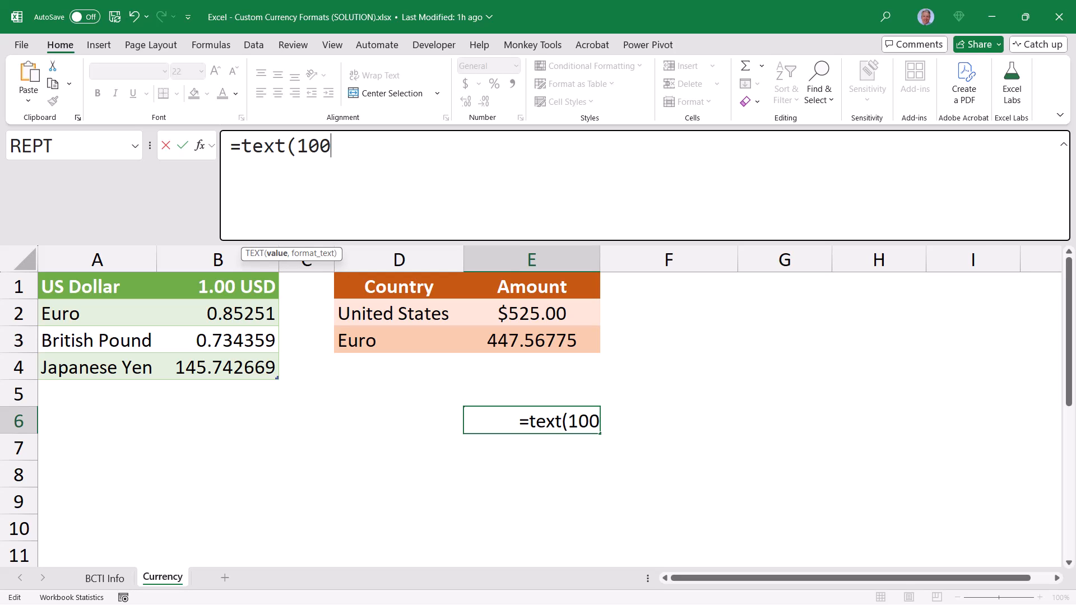
type(", \"")
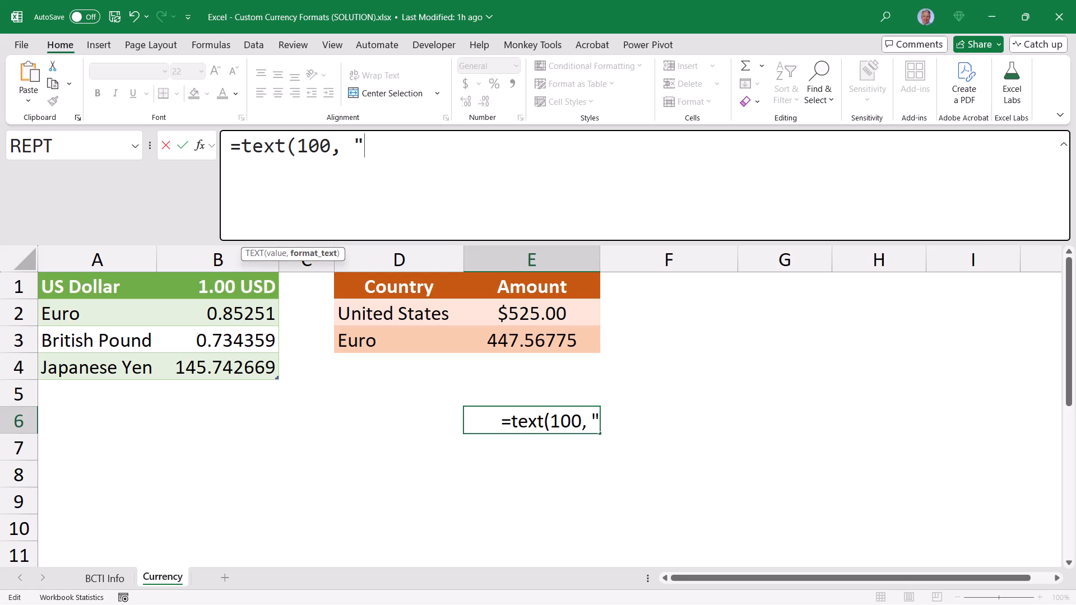
key("ctrl+v")
type("\"")
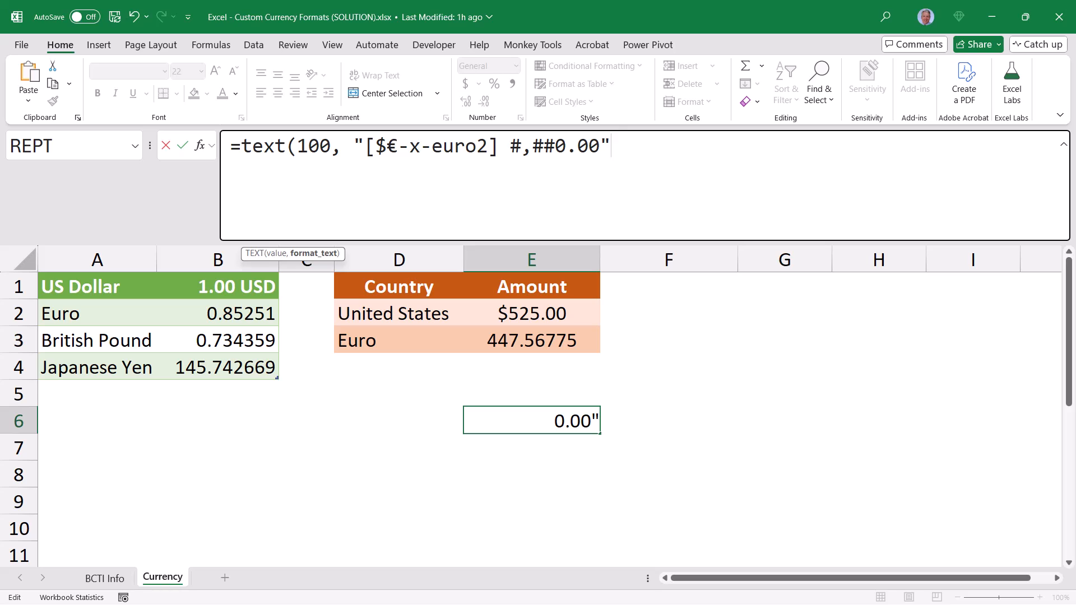
type(")")
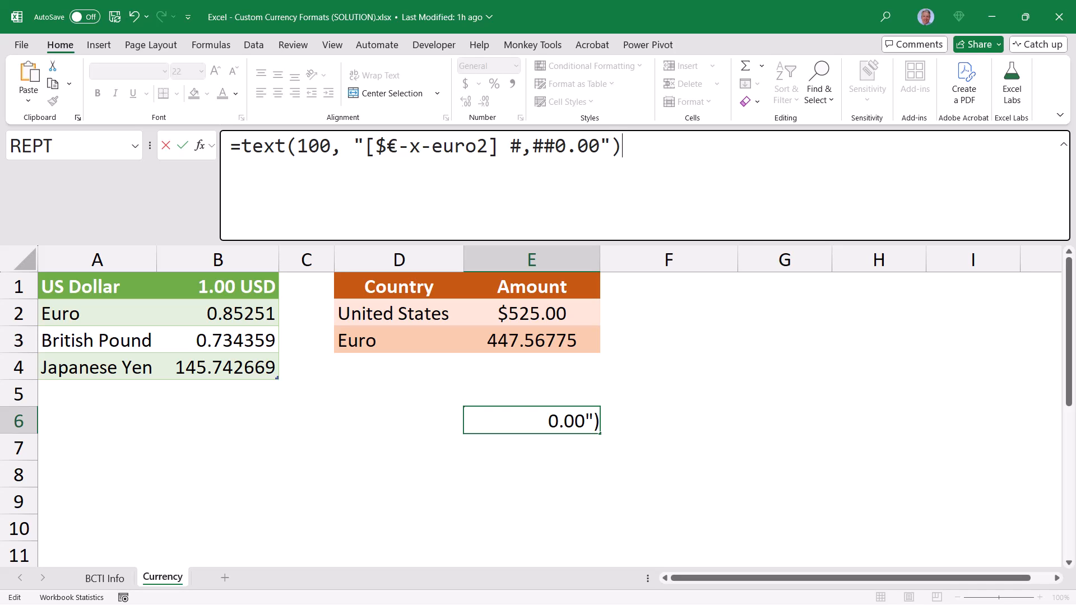
key("ctrl+Return")
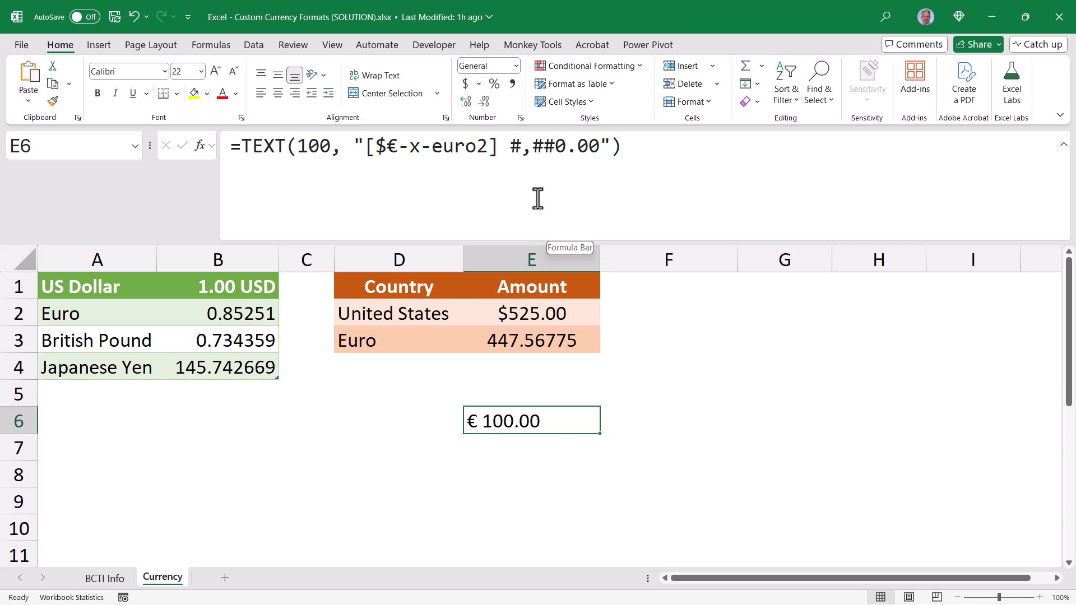
Simplify the format code in E6's TEXT formula to "€ #,##0.00", removing the brackets and the locale part
double_click(391, 145)
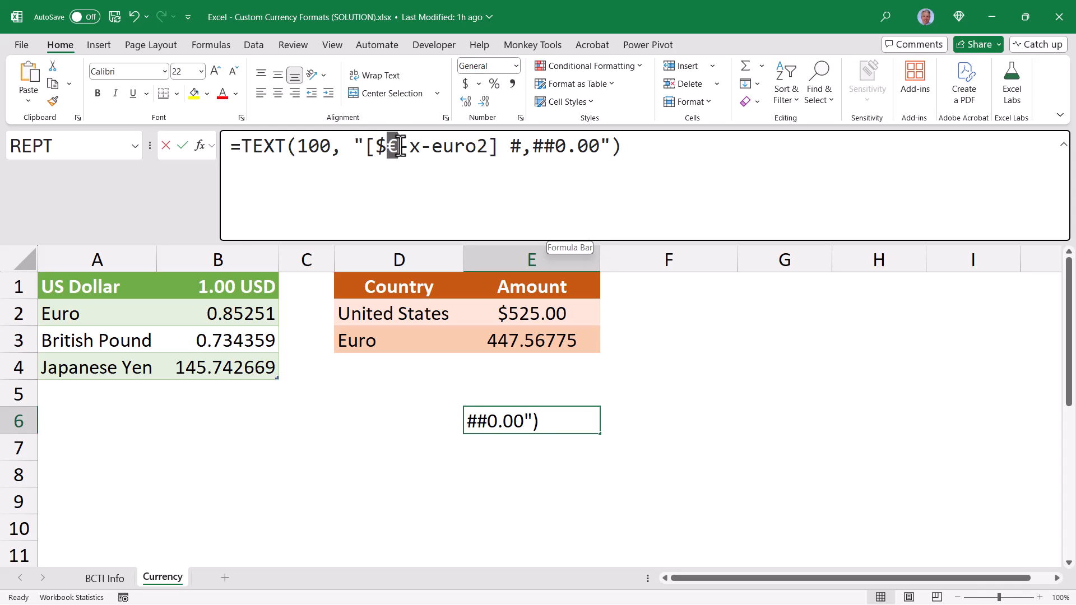
left_click_drag(367, 147, 475, 147)
key("Delete")
key("Delete")
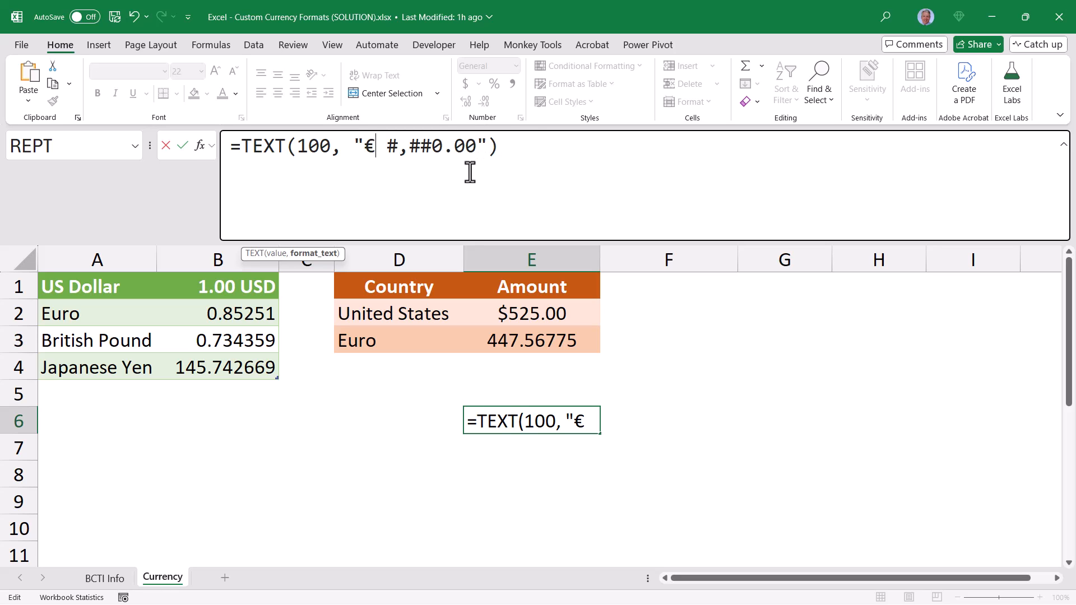
key("Return")
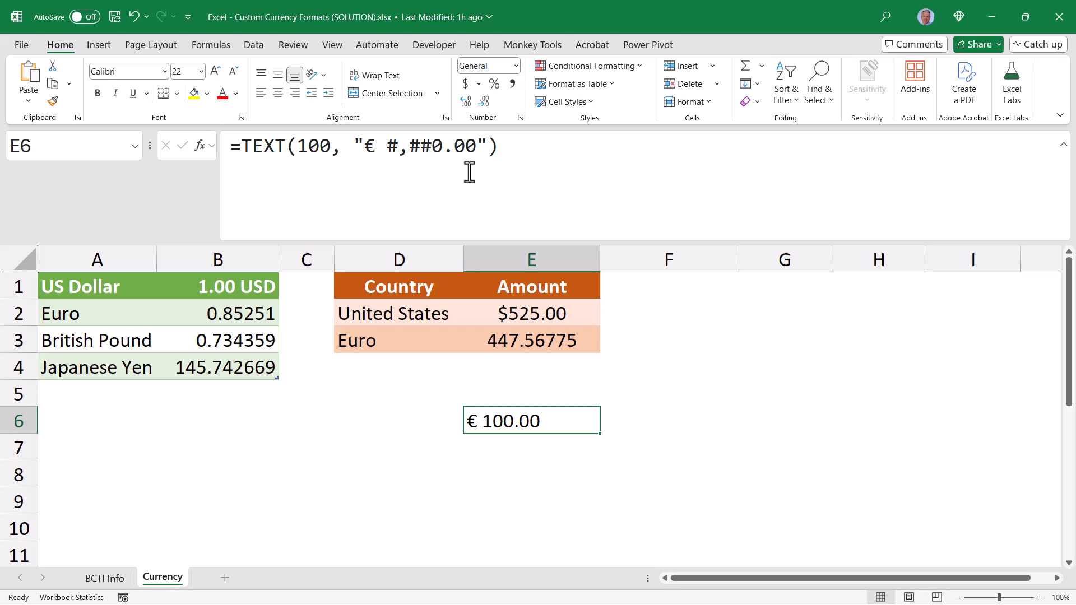
Reuse E6's format code in E3's SWITCH formula, making the Euro result TEXT(E2 * B2, "€ #,##0.00")
left_click_drag(363, 147, 477, 198)
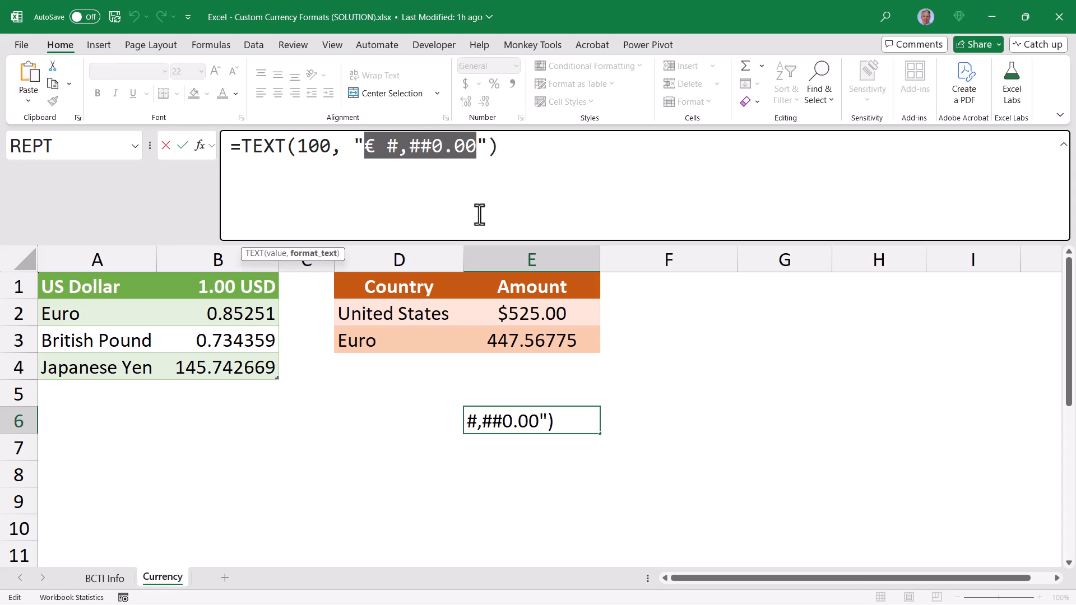
left_click(519, 340)
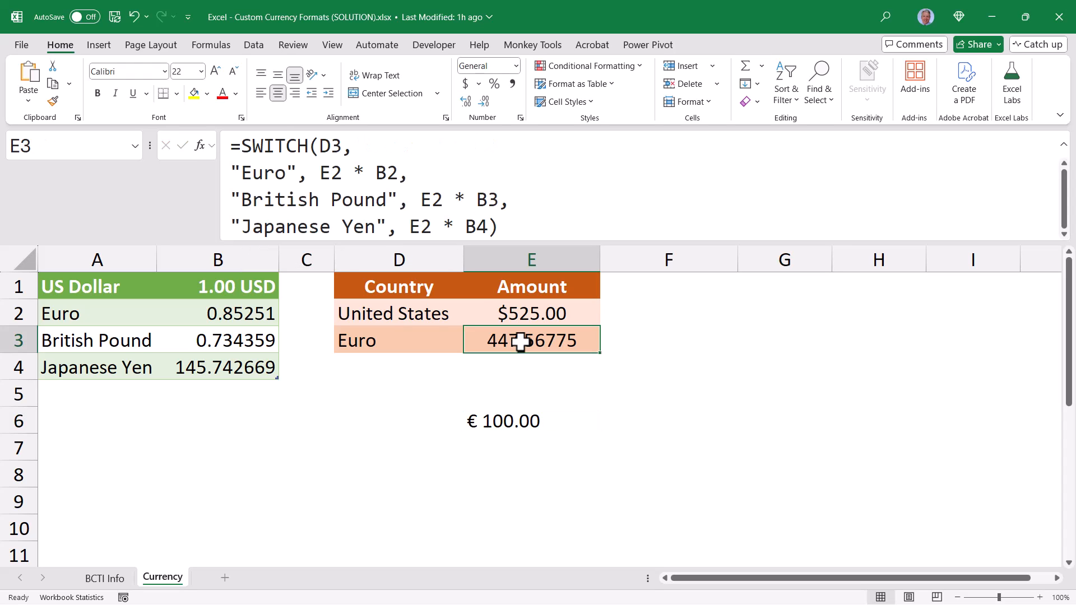
left_click(319, 172)
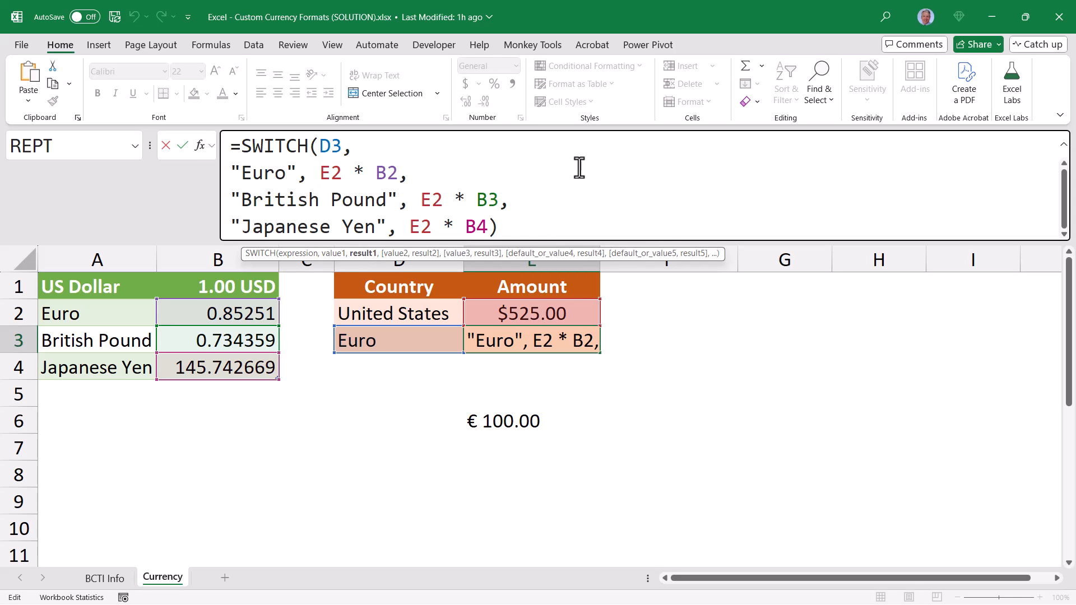
type("TEXT(")
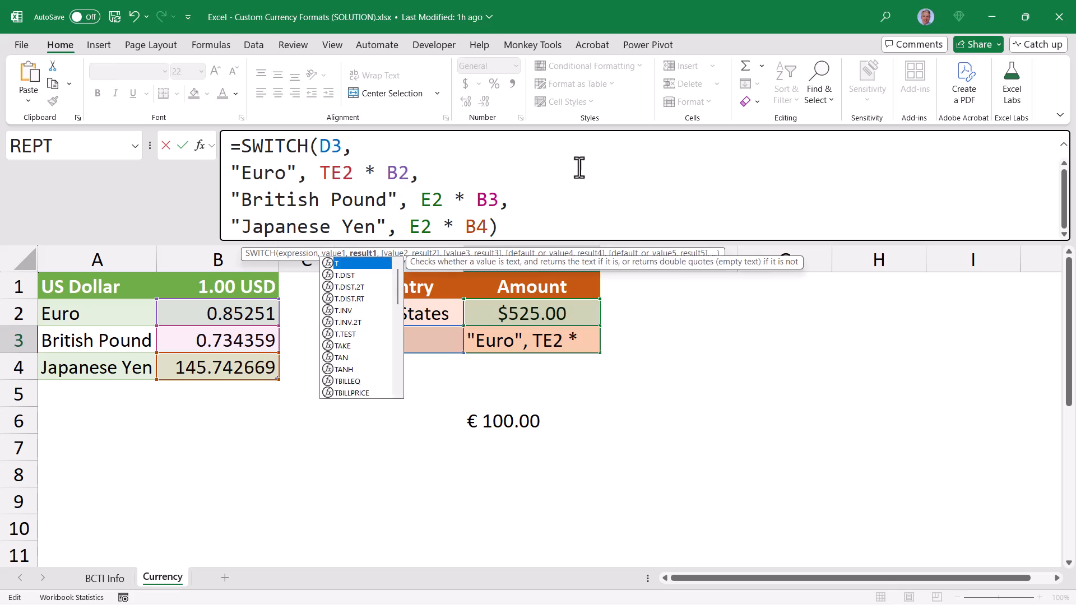
key("End")
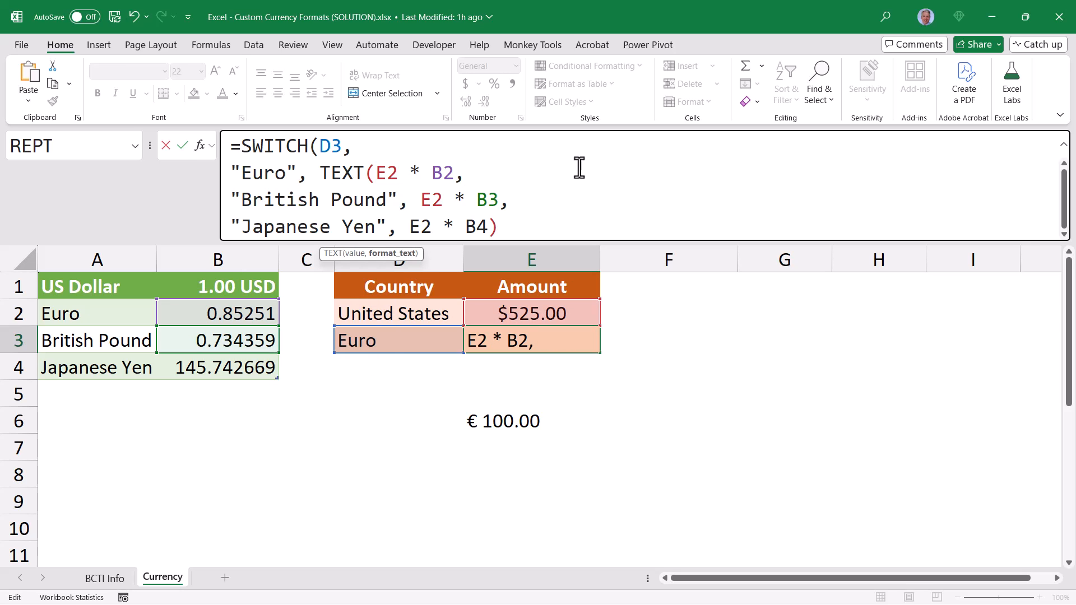
type(",")
key("Left")
type("\"€ #,##0.00\"")
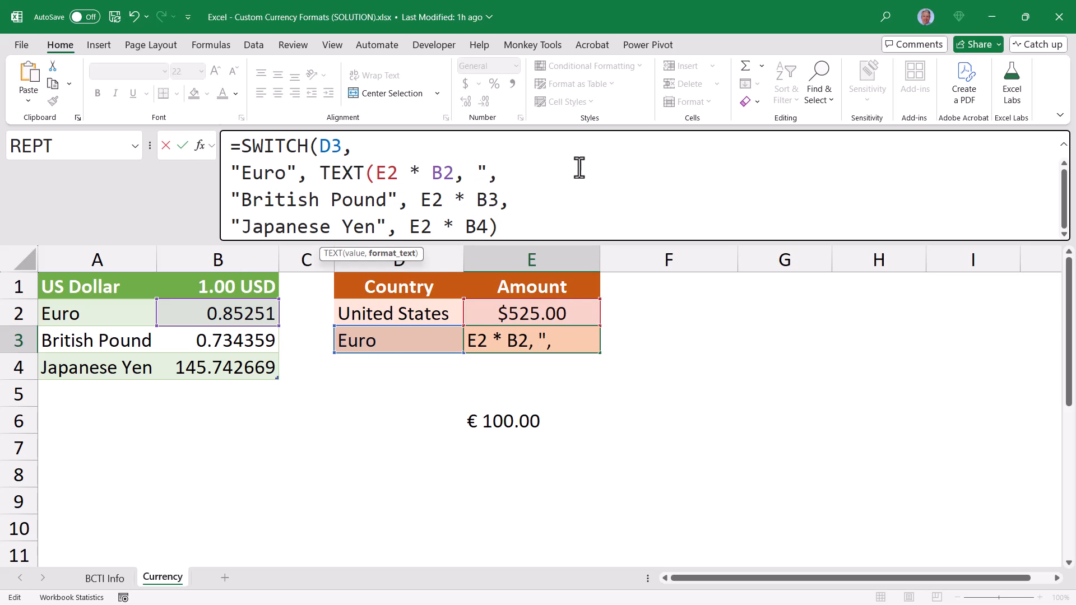
type("),")
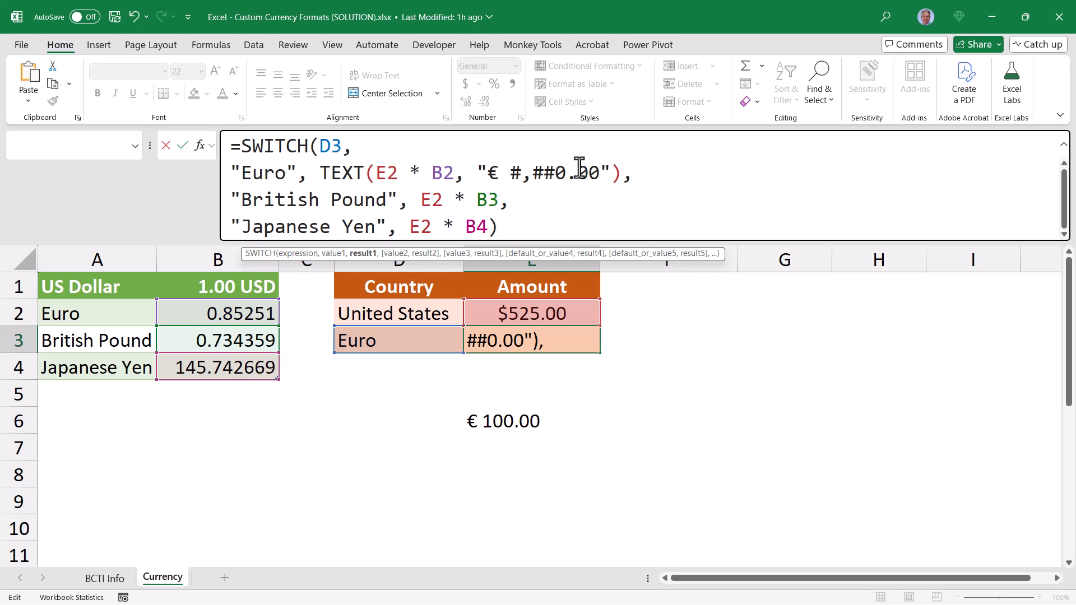
key("ctrl+Return")
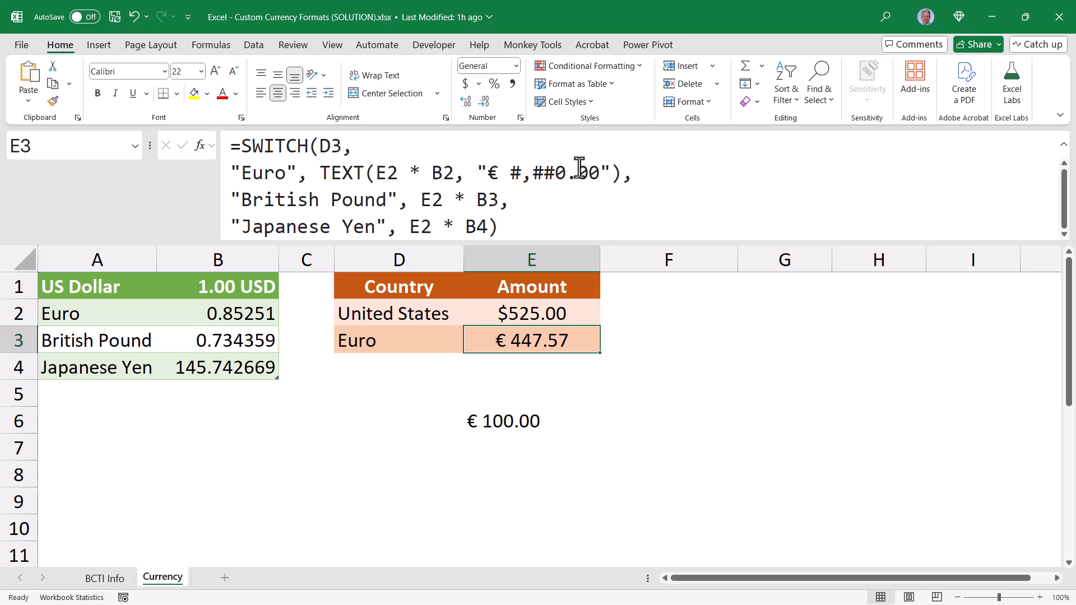
Test the conversion by setting the currency in D3 to British Pound, Japanese Yen and back to Euro
left_click(456, 341)
left_click(472, 346)
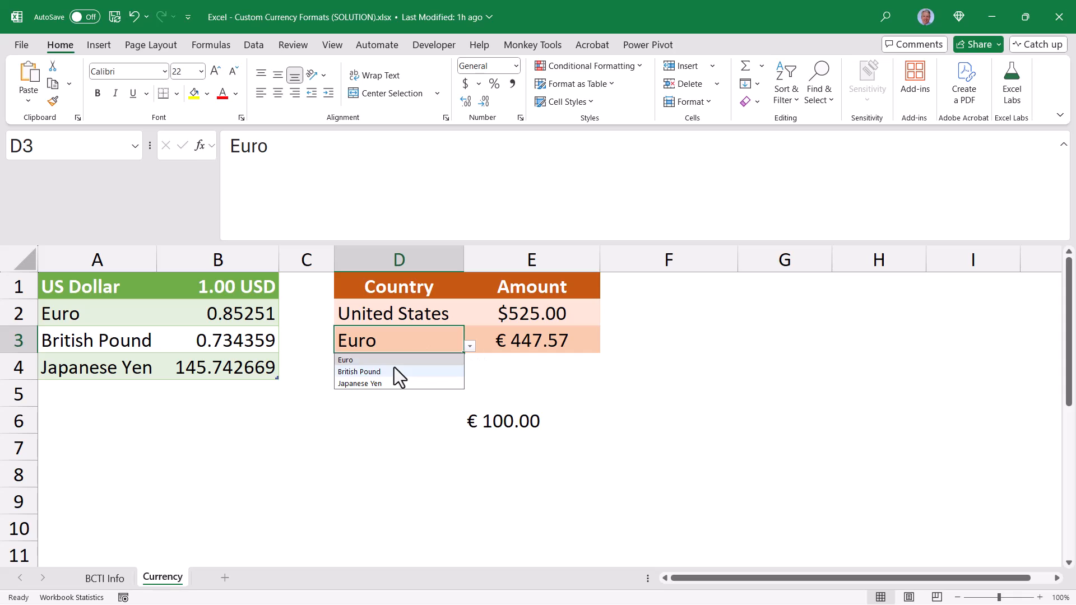
left_click(395, 371)
left_click(469, 345)
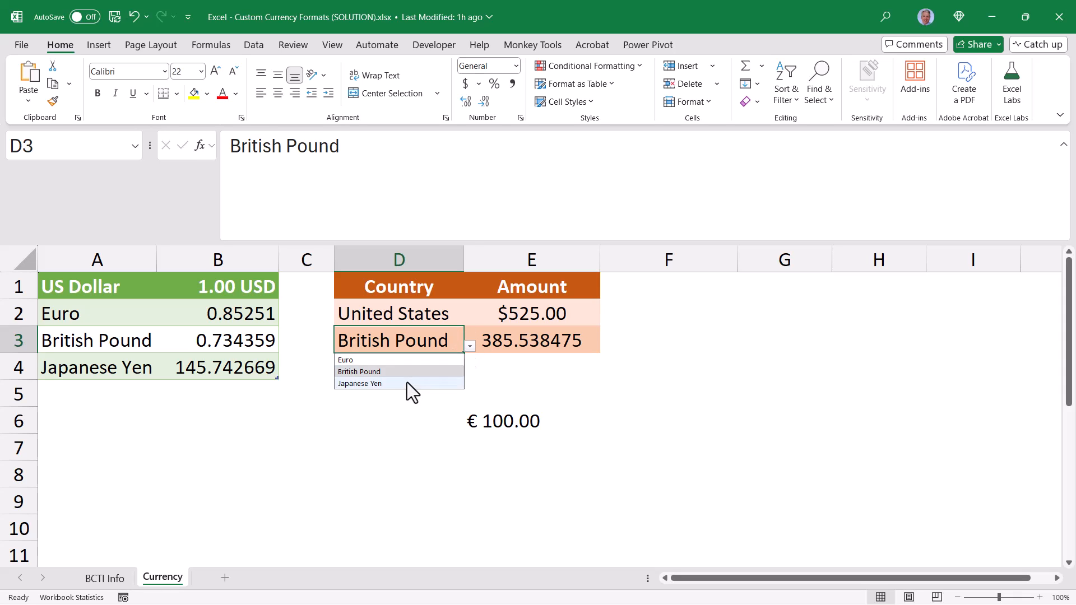
left_click(407, 383)
left_click(469, 346)
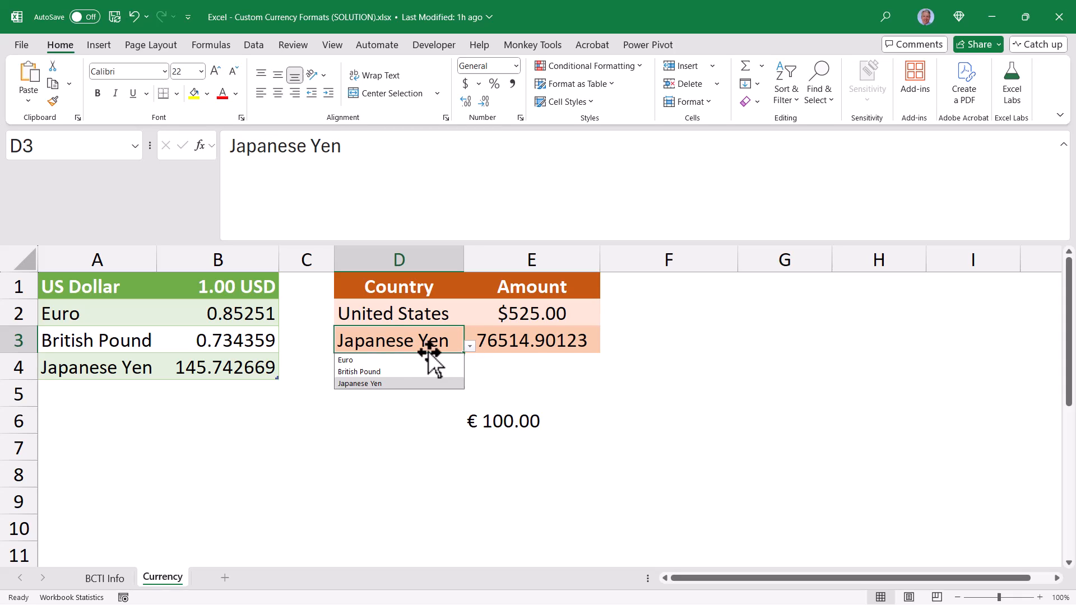
left_click(374, 360)
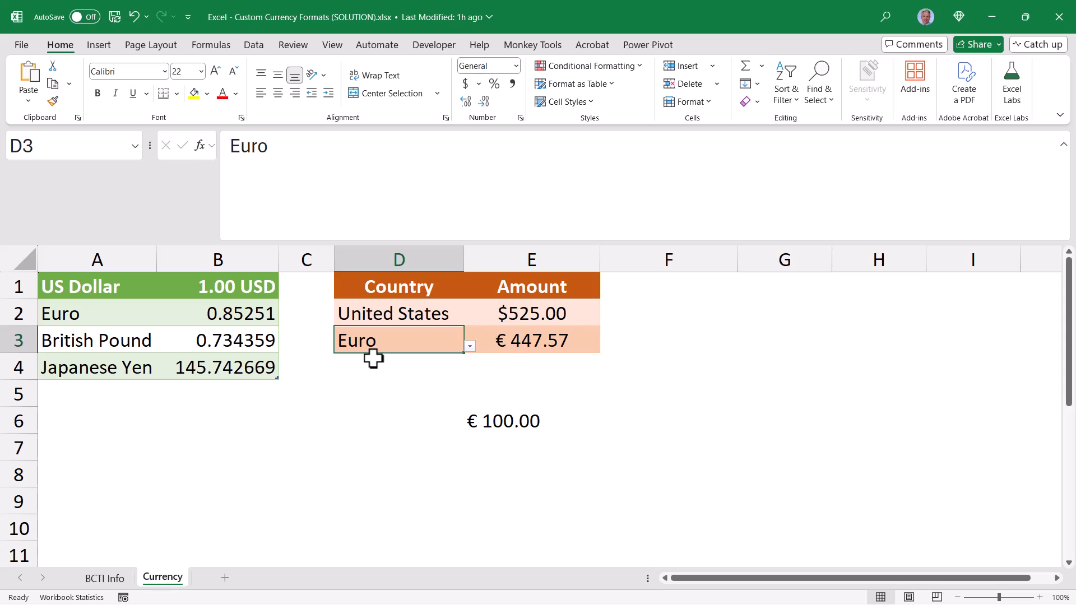
Look up the Currency format with the £ English (United Kingdom) symbol for E6 and copy its custom code without applying the format
left_click(514, 343)
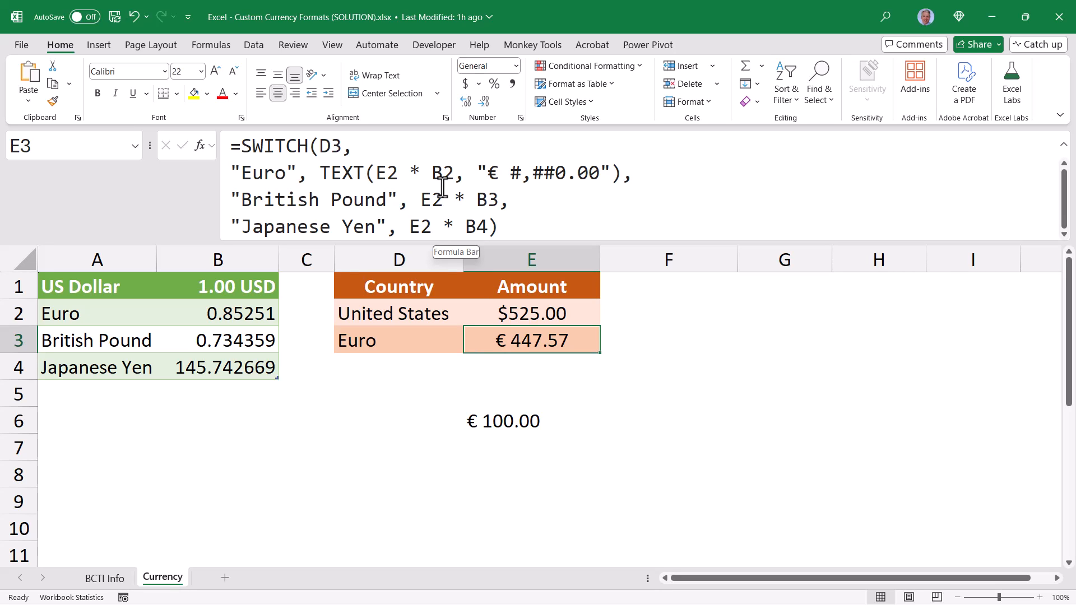
left_click(518, 420)
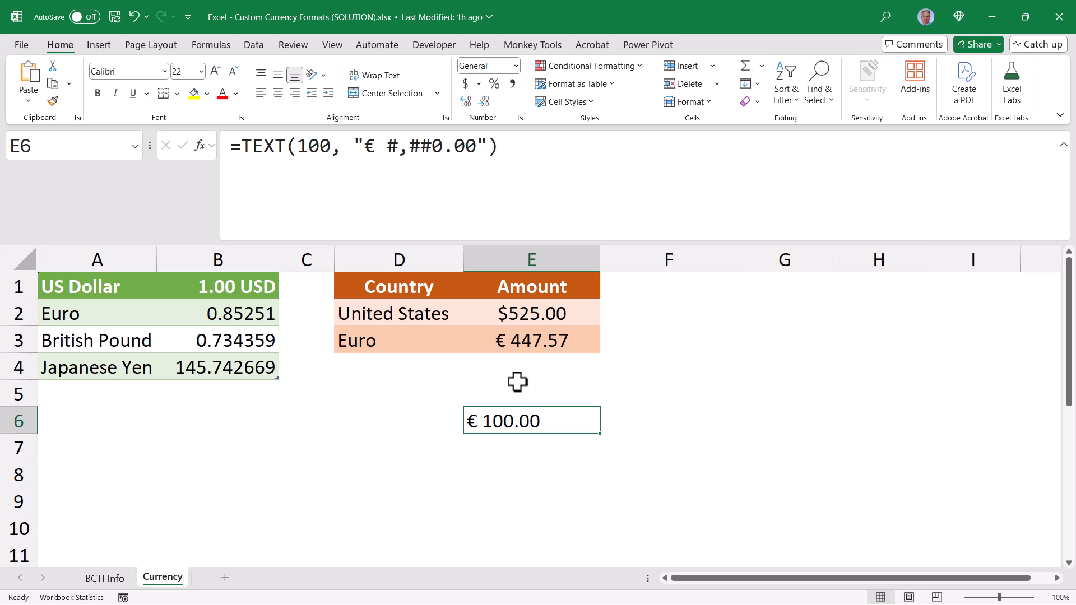
left_click(514, 66)
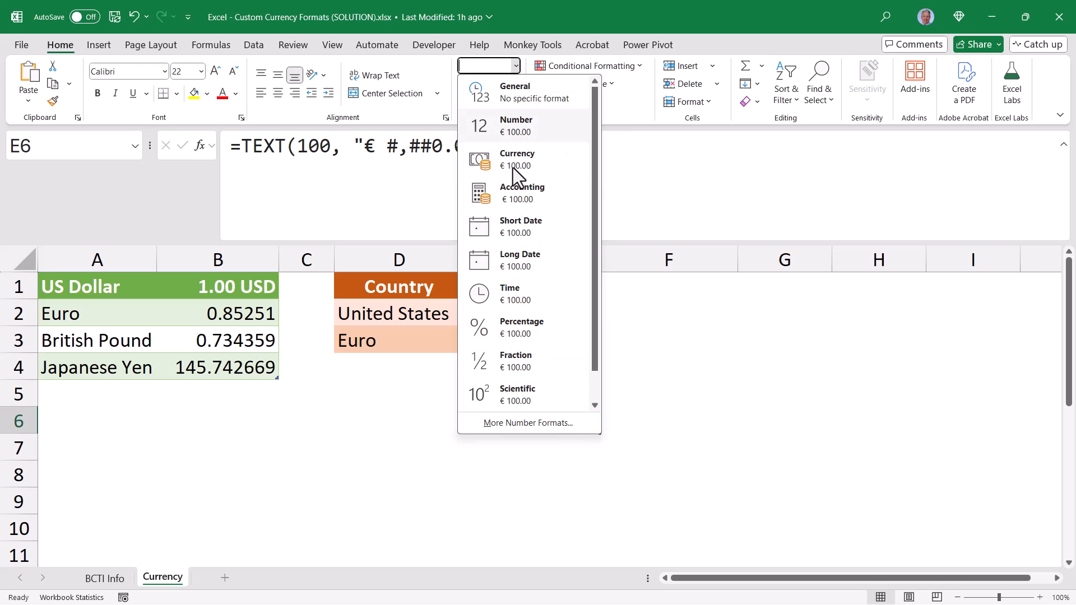
left_click(518, 422)
left_click(259, 148)
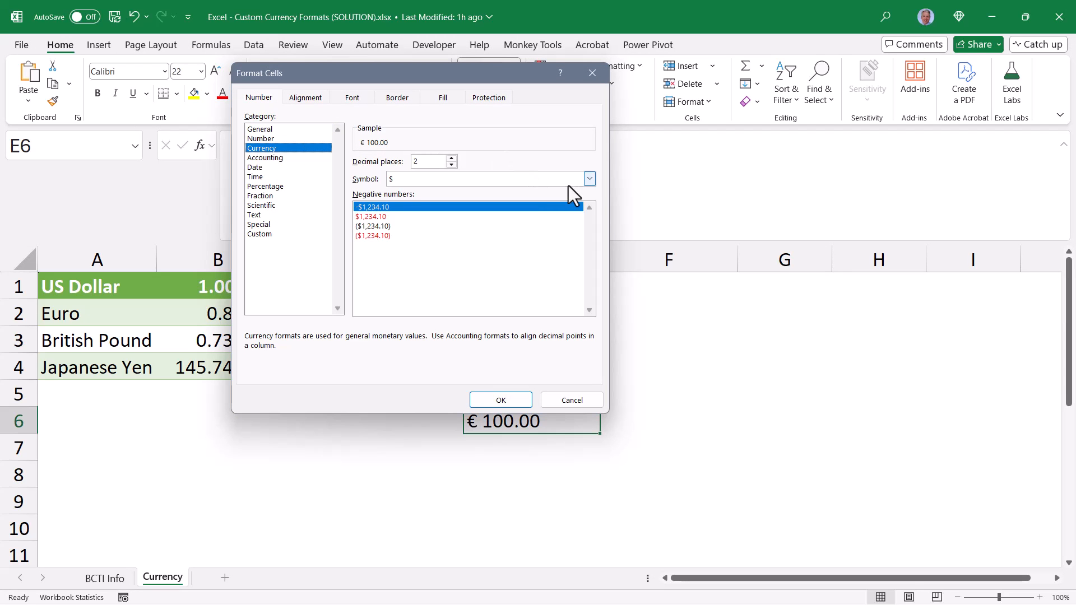
left_click(590, 179)
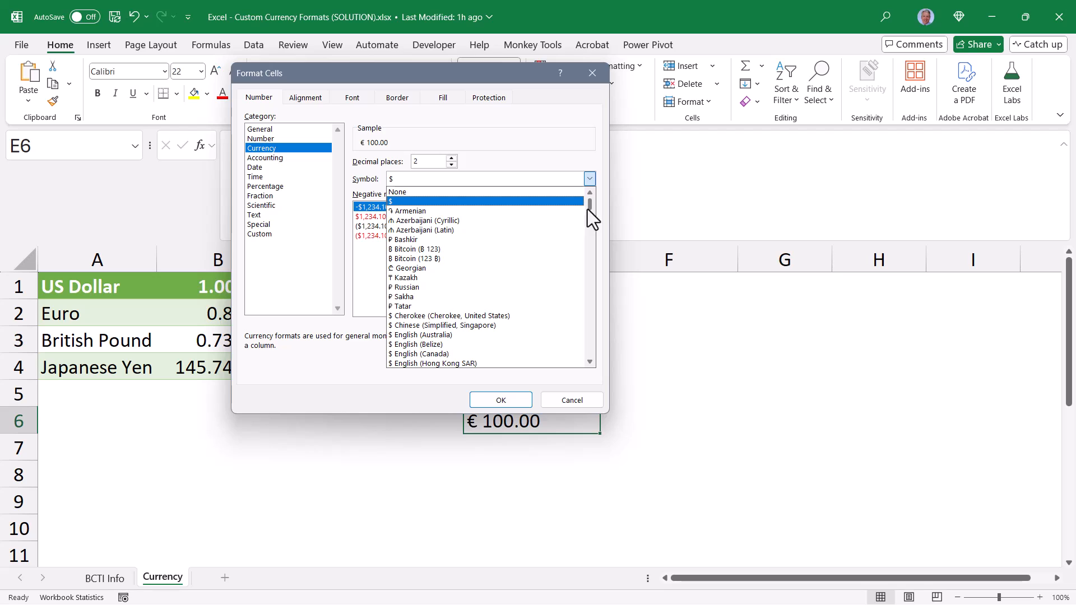
scroll(587, 210, "down", 5)
left_click(536, 326)
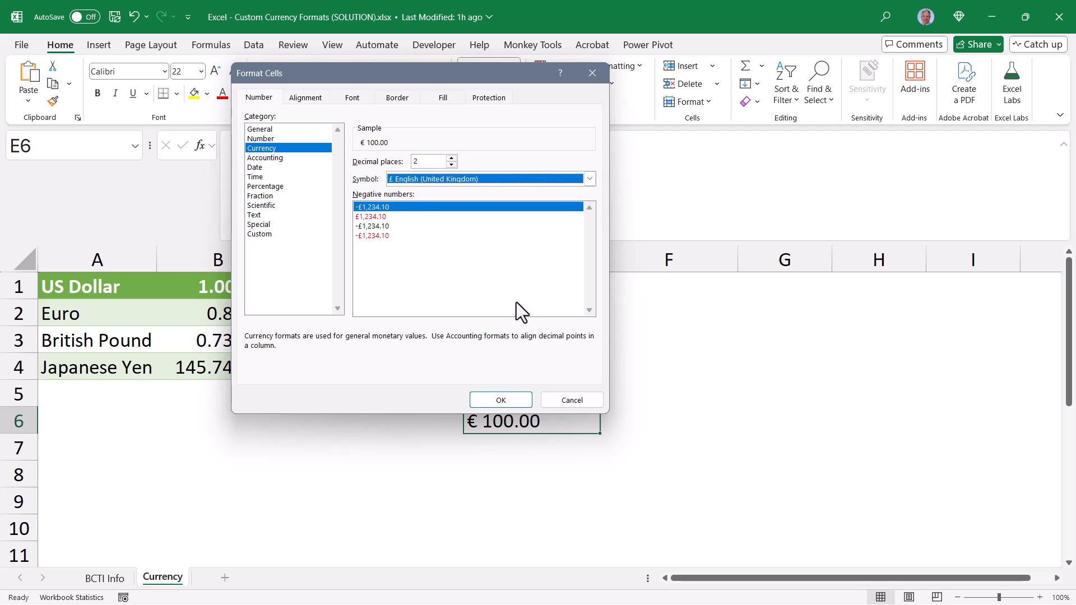
left_click(274, 233)
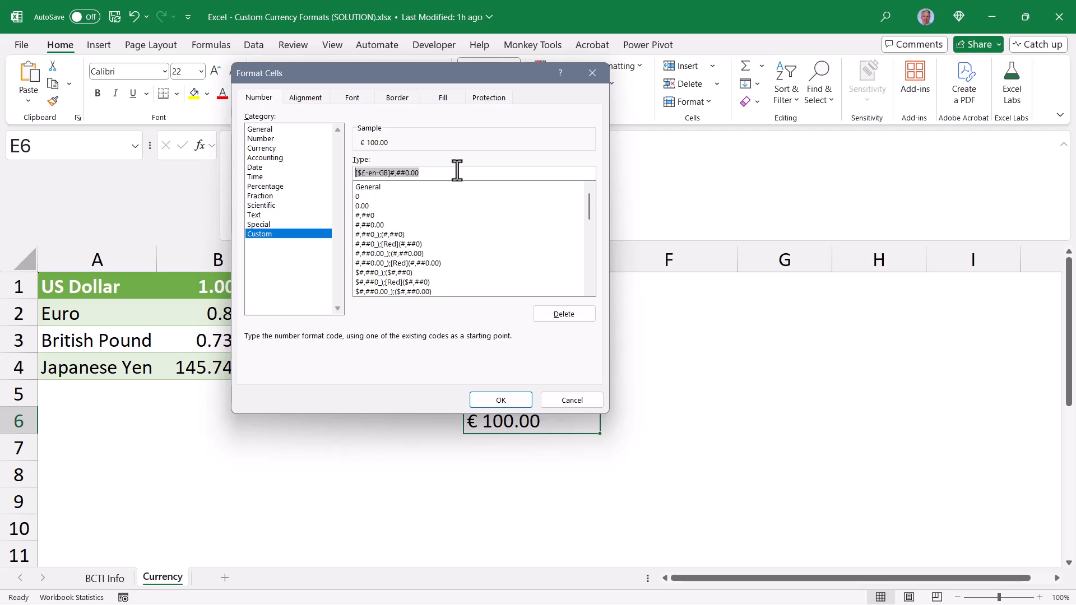
left_click(567, 399)
Wrap E3's British Pound result in TEXT using the copied code, making it TEXT(E2 * B3, "[$£-en-GB]#,##0.00")
left_click(555, 343)
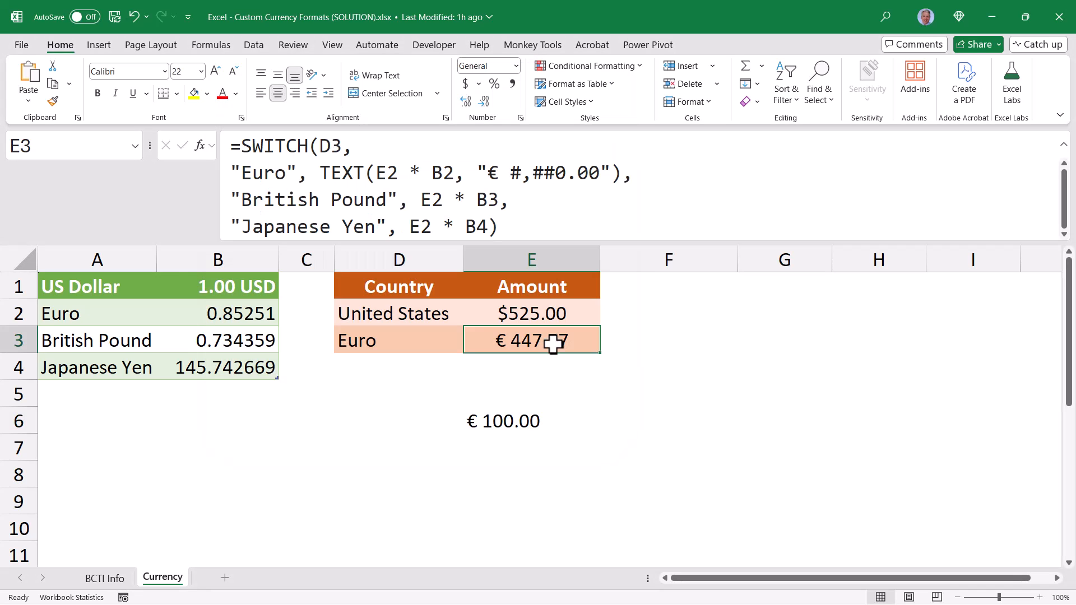
left_click(421, 200)
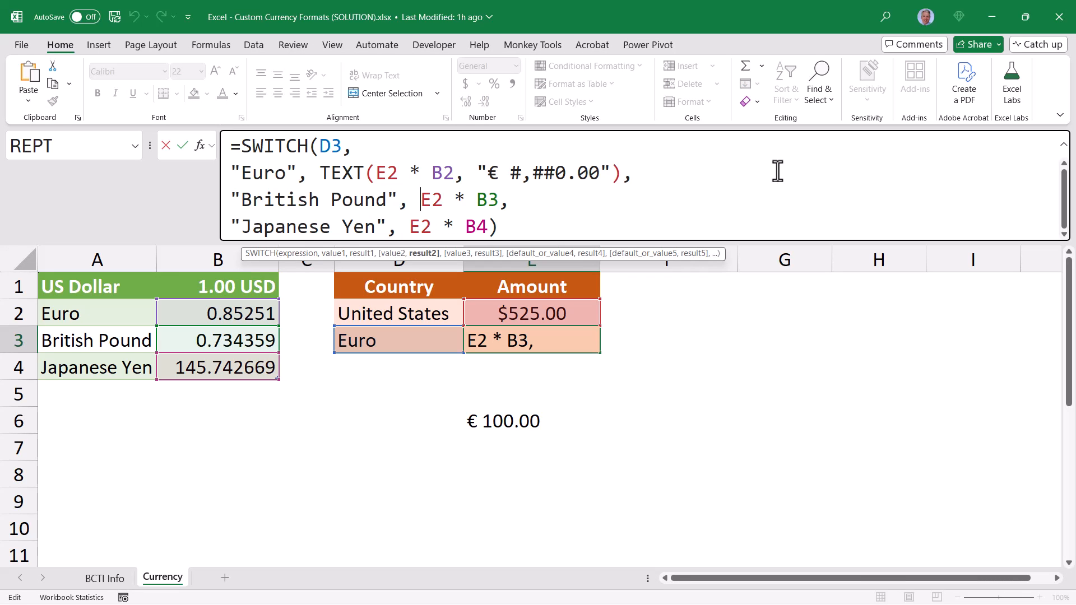
type("TEXT(")
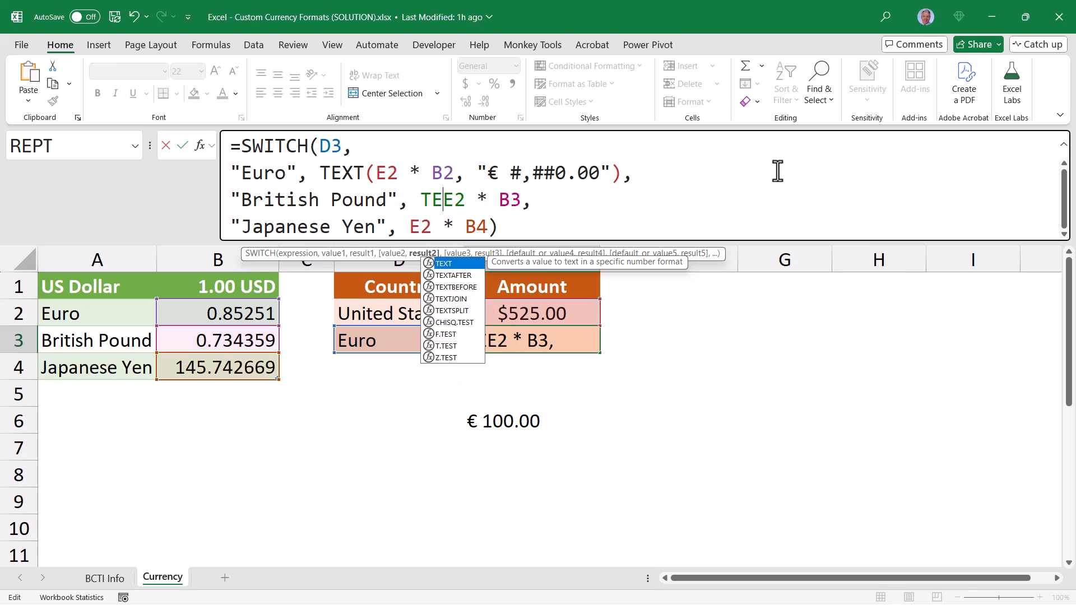
key("Right")
key("Right")
key("Right")
key("Right")
key("Right")
key("Right")
key("Right")
type(", \"")
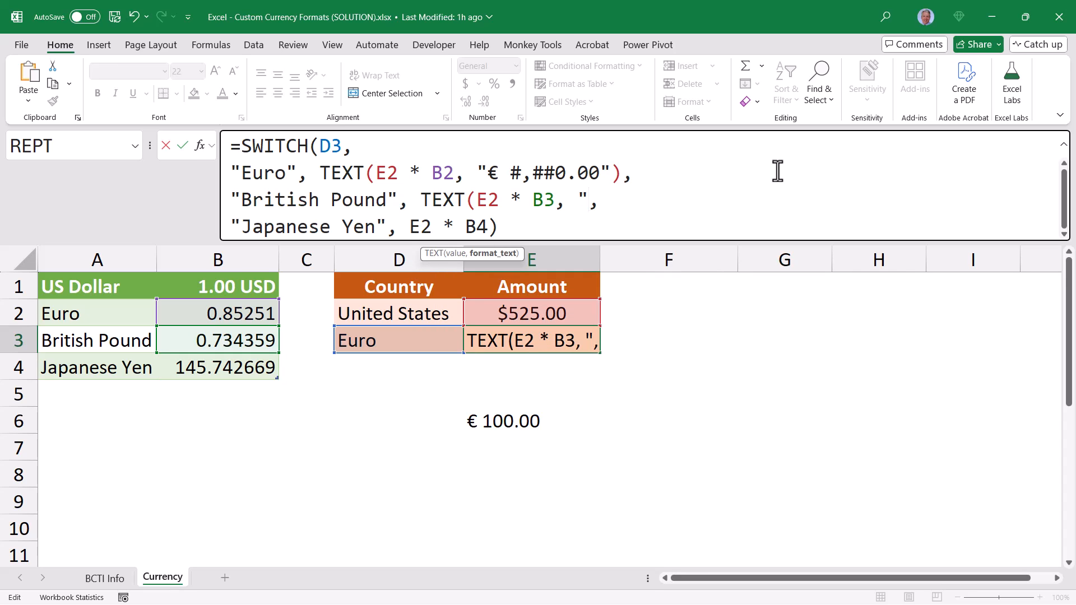
type("[$£-en-GB]#,##0.00")
type("\")")
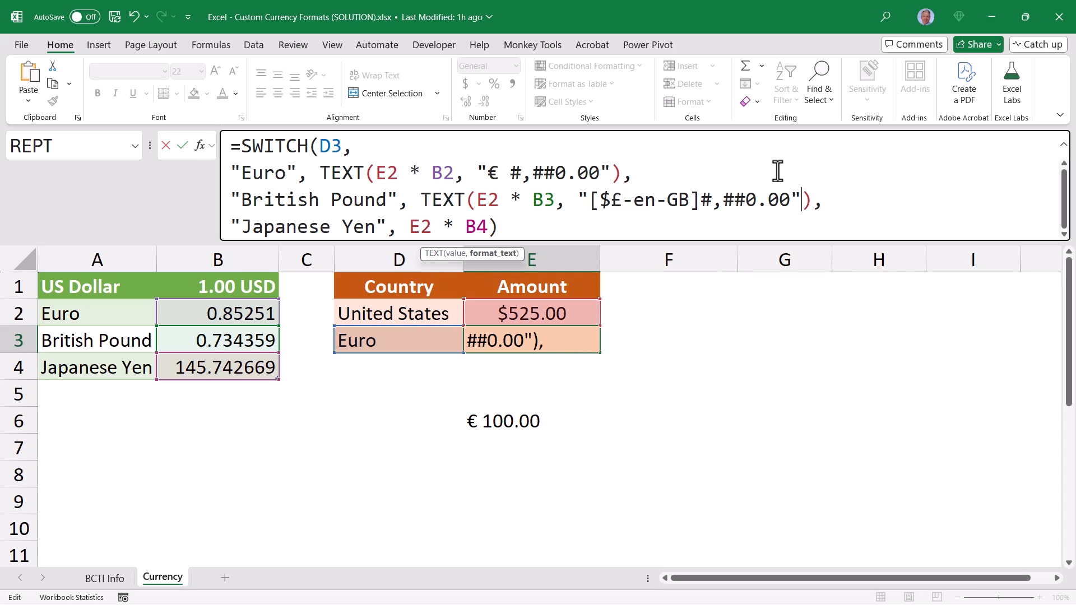
Simplify the British Pound format code in E3's formula to "£#,##0.00", removing the brackets and locale part
key("Left")
key("Left")
key("Left")
key("Left")
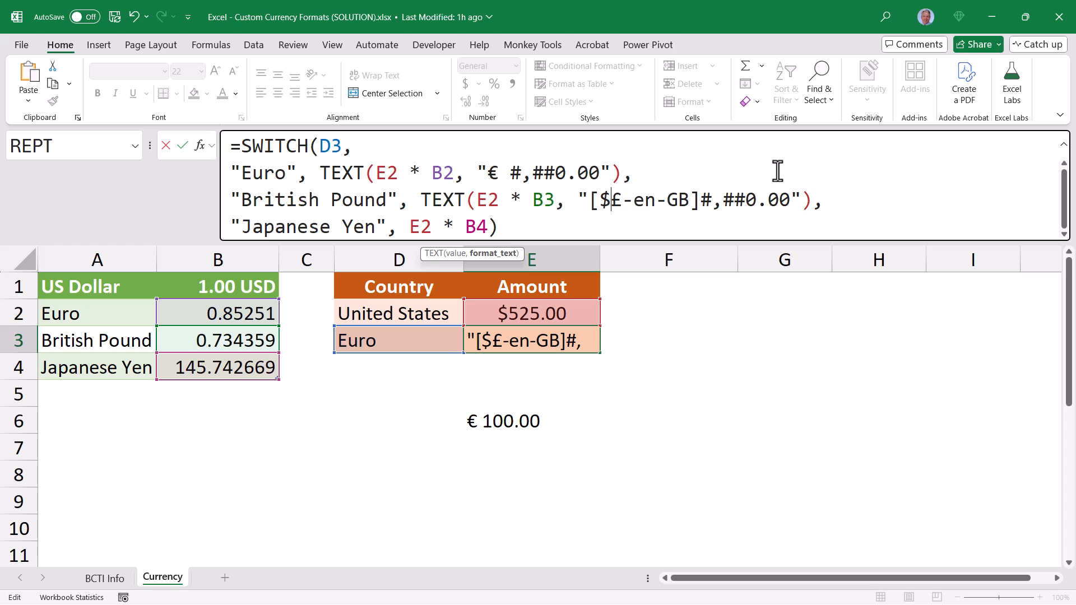
key("Delete")
key("Delete")
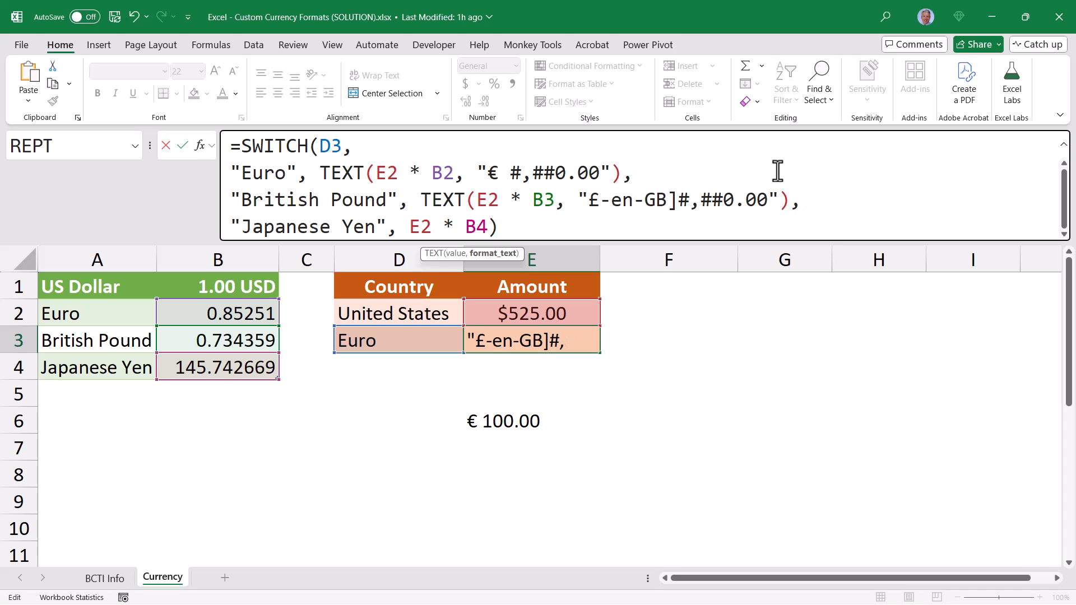
key("Right")
key("Delete")
key("Delete")
key("Delete")
key("Delete")
key("Delete")
key("Delete")
key("Delete")
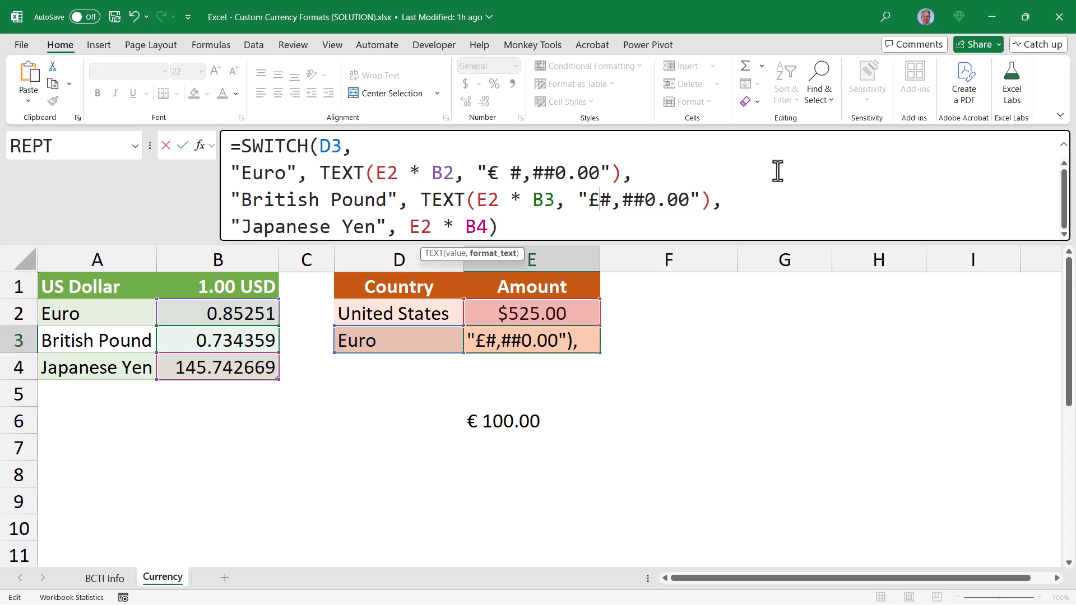
key("ctrl+Return")
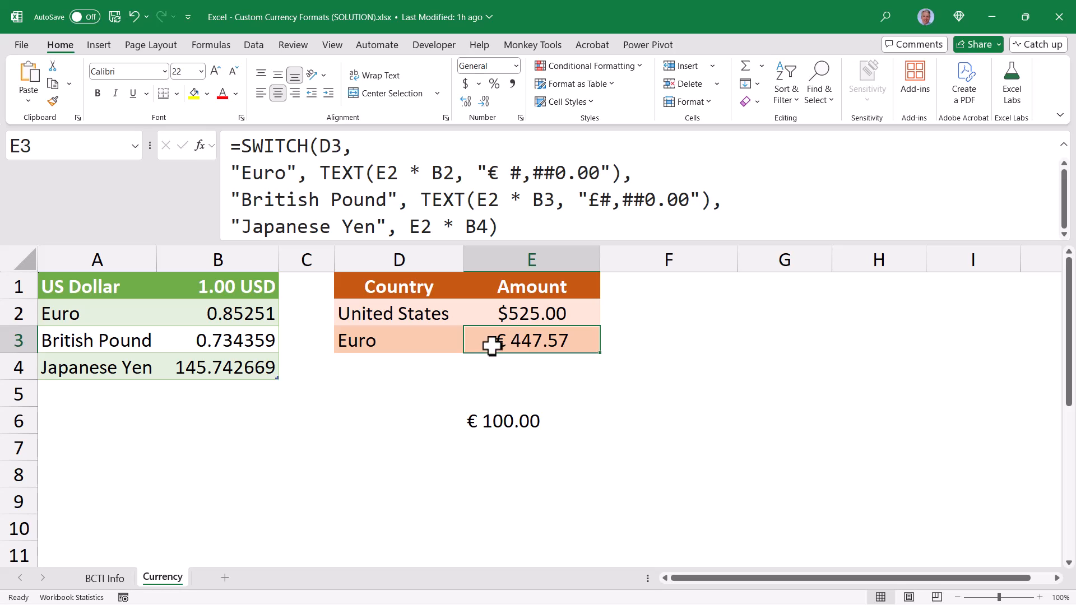
Test the pound conversion by setting the currency in D3 to British Pound and checking E3
left_click(427, 338)
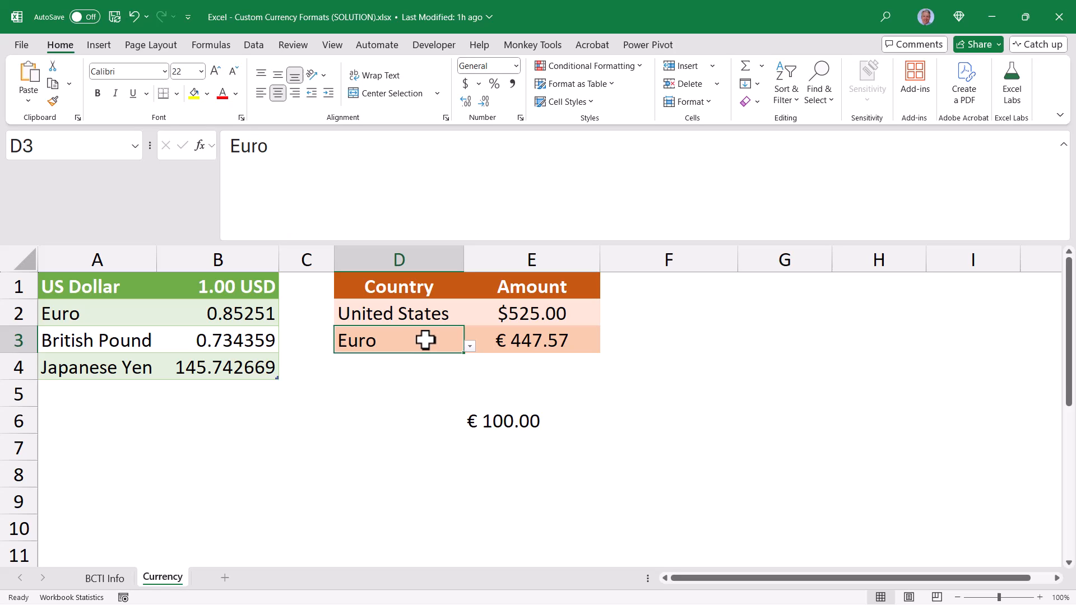
left_click(469, 346)
left_click(372, 371)
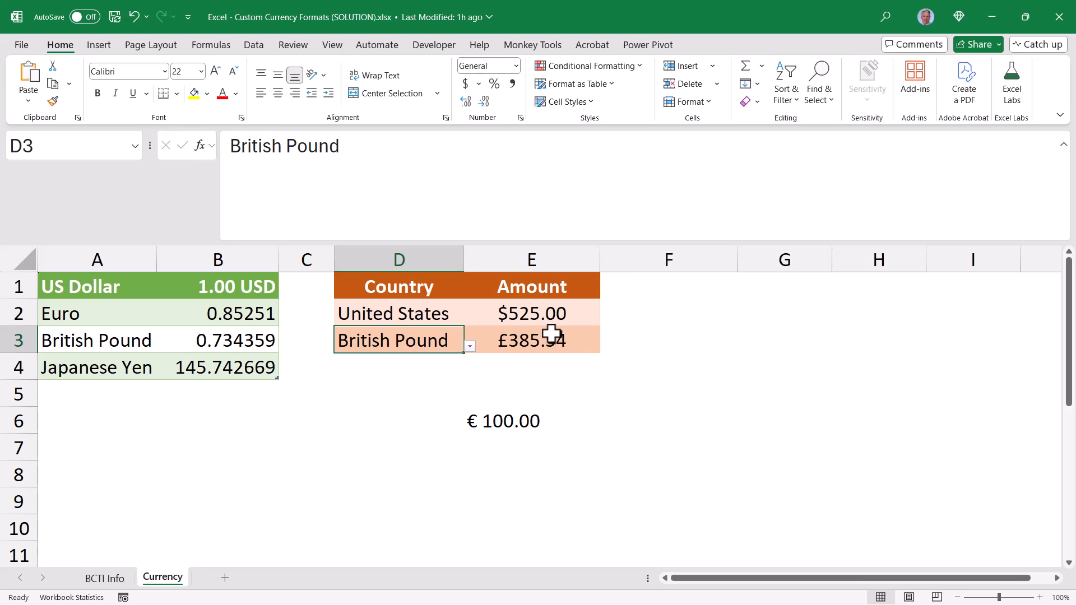
left_click(513, 350)
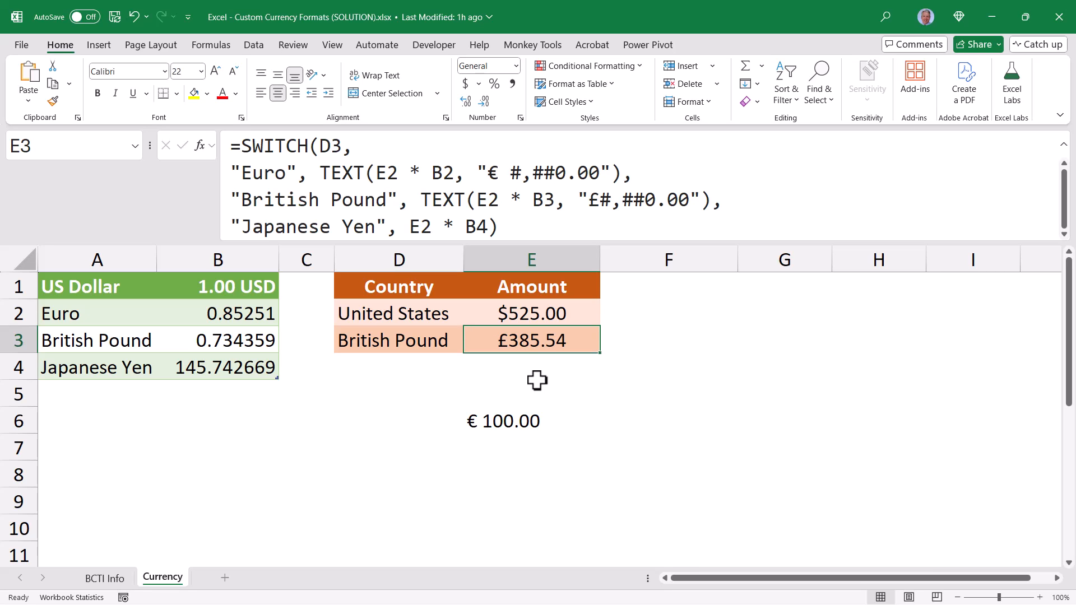
Look up the Currency format with the ¥ Japanese symbol for E6 and copy its custom code without applying the format
left_click(523, 420)
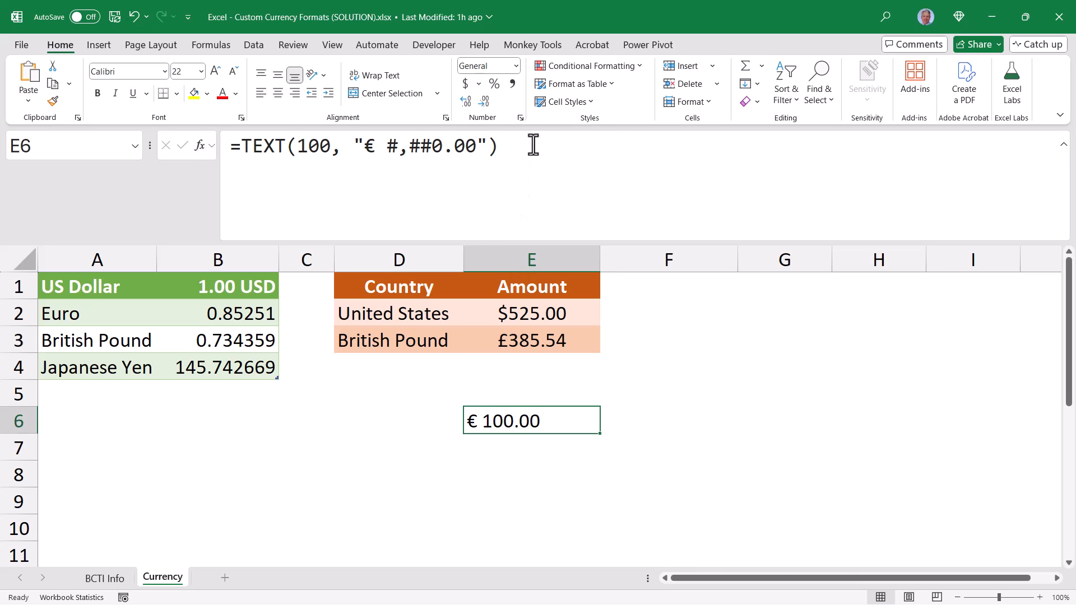
left_click(515, 66)
left_click(505, 423)
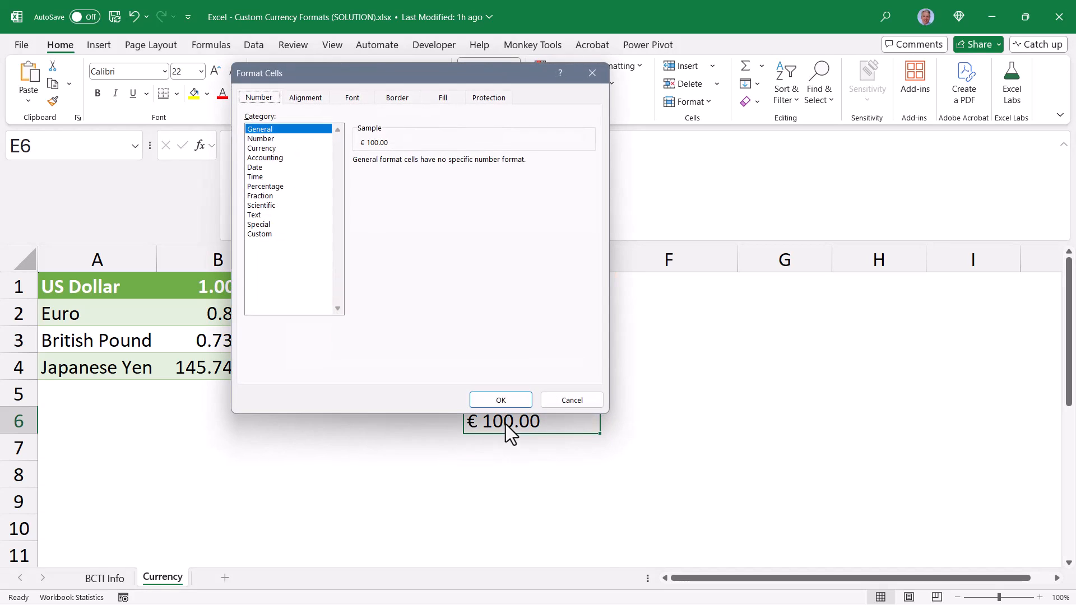
left_click(263, 148)
left_click(589, 179)
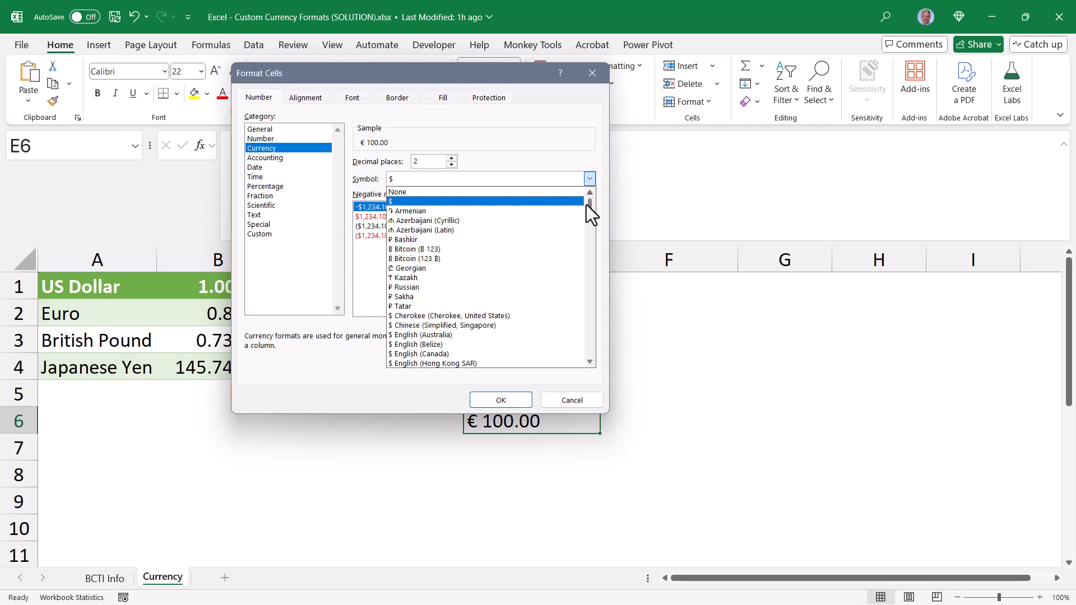
scroll(449, 291, "down", 10)
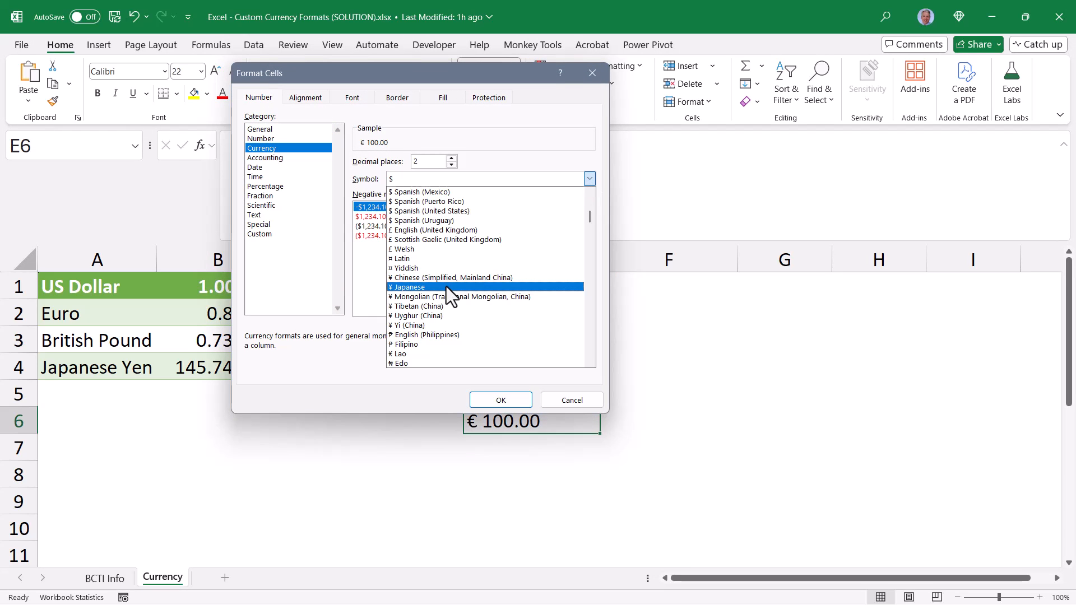
left_click(446, 287)
left_click(262, 234)
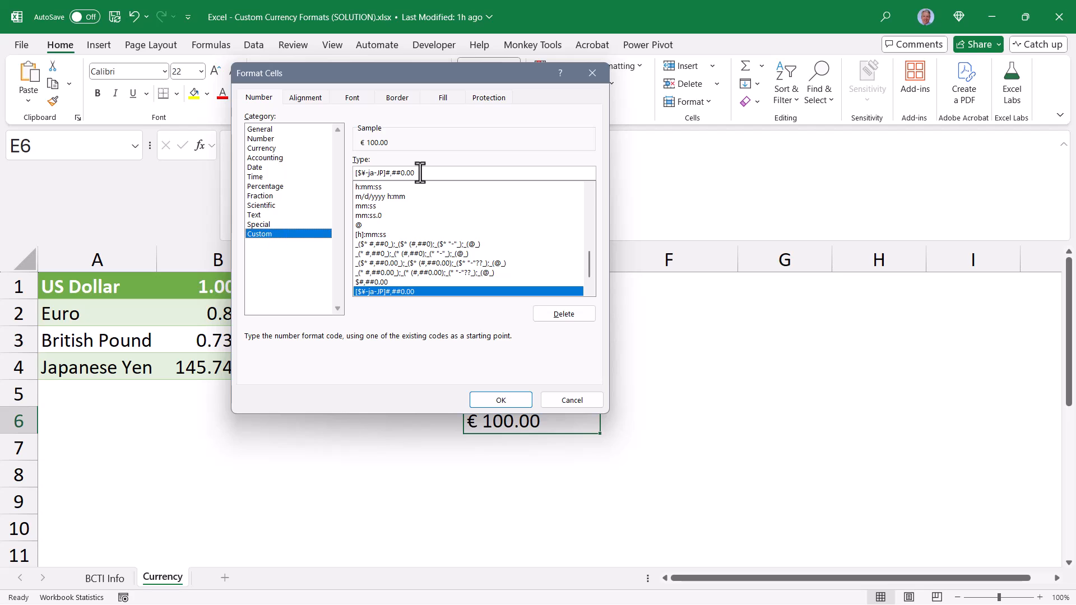
left_click_drag(420, 173, 326, 172)
key("ctrl+c")
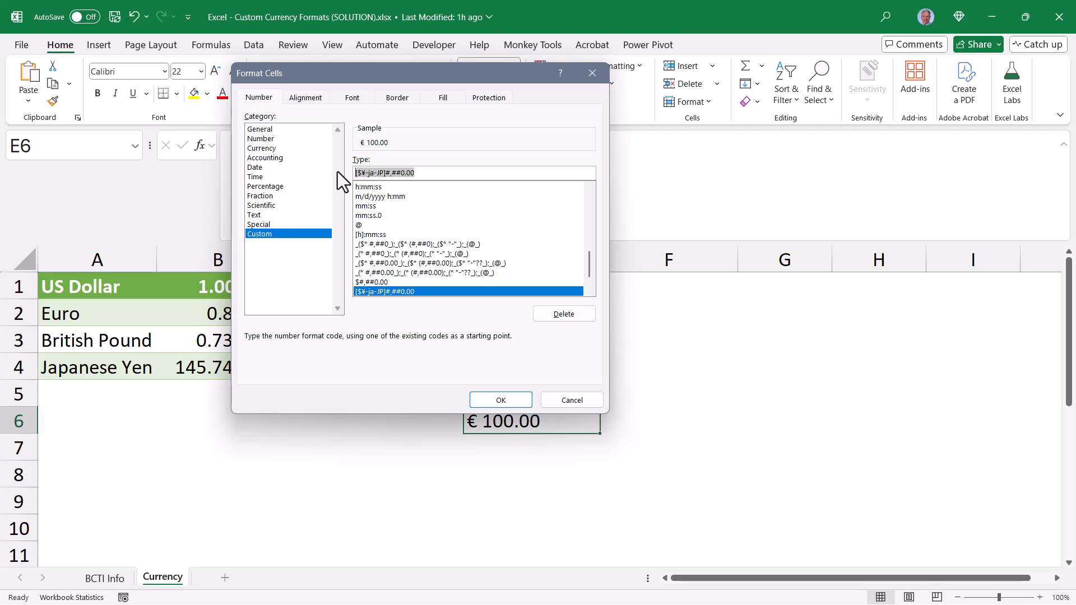
left_click(567, 398)
Wrap E3's Japanese Yen result in TEXT using the copied code, making it TEXT(E2 * B4, "[$¥-ja-JP]#,##0.00")
left_click(536, 339)
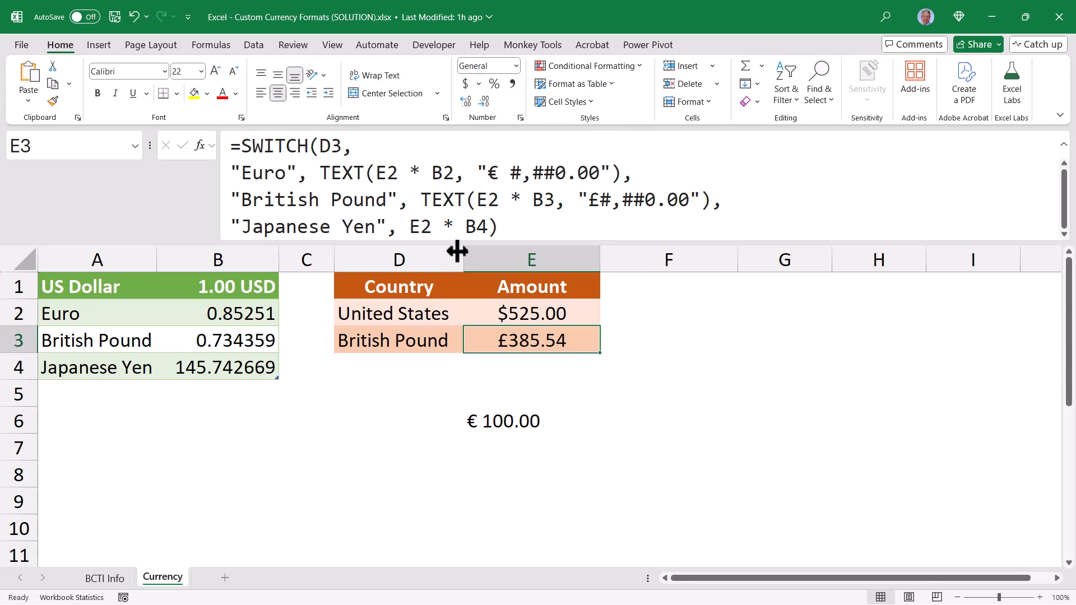
left_click(415, 226)
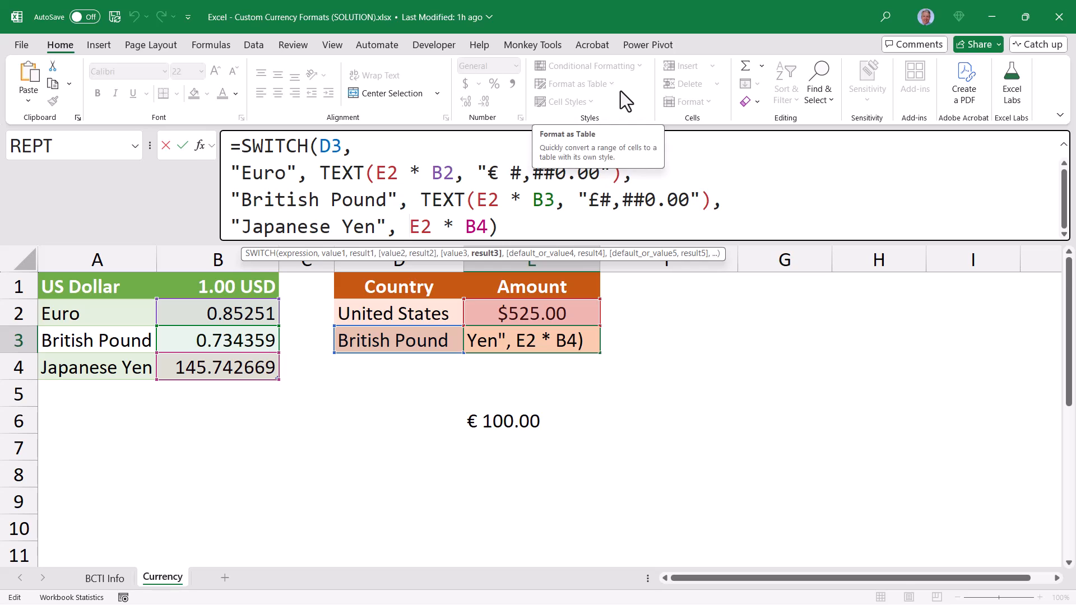
type("TEXT(")
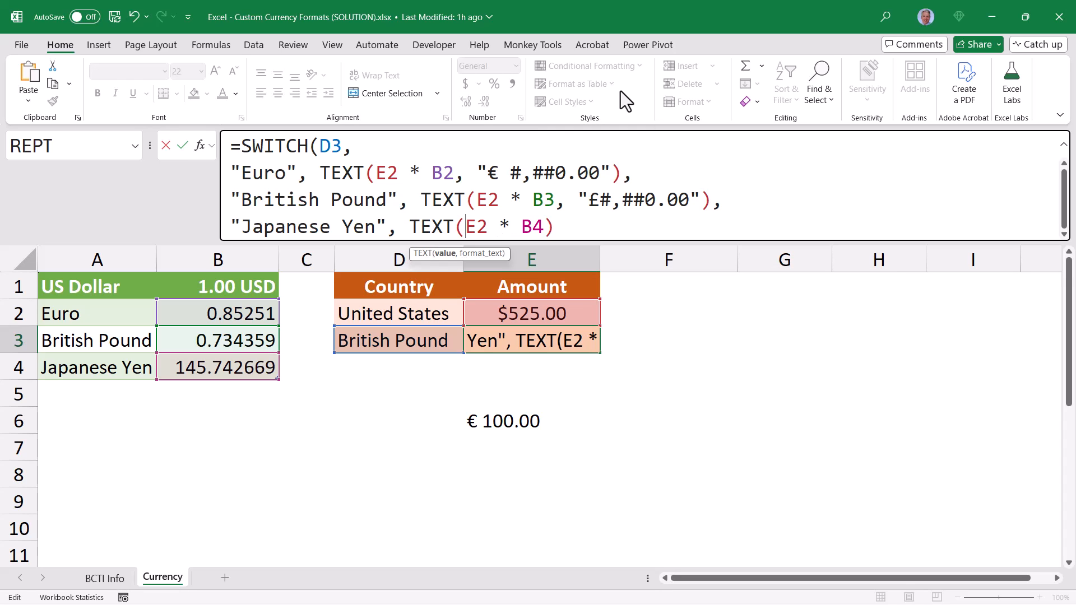
key("End")
key("BackSpace")
type(",")
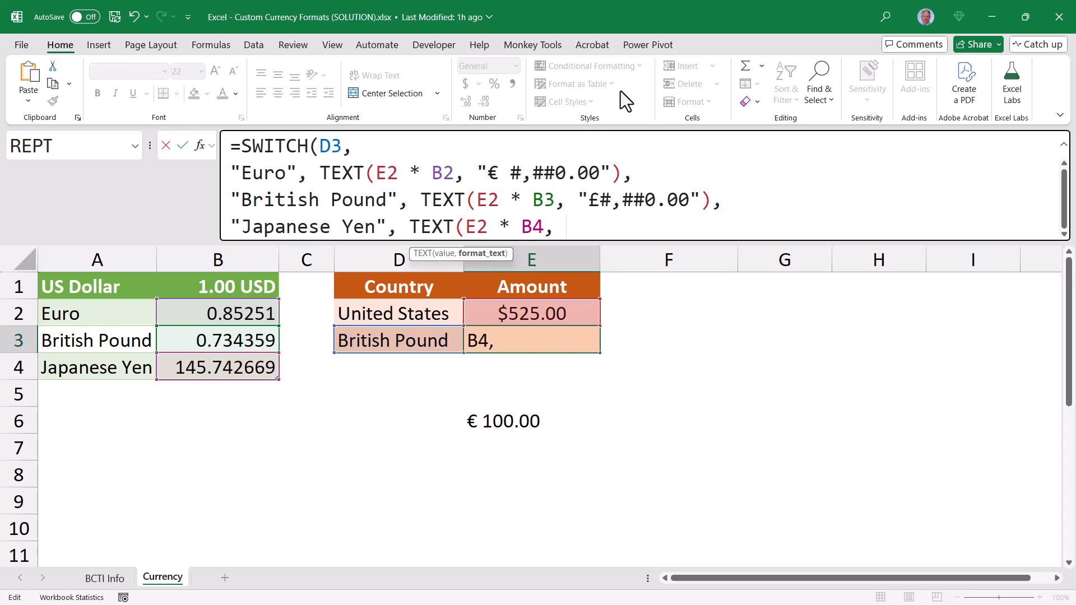
type(" \"")
key("ctrl+v")
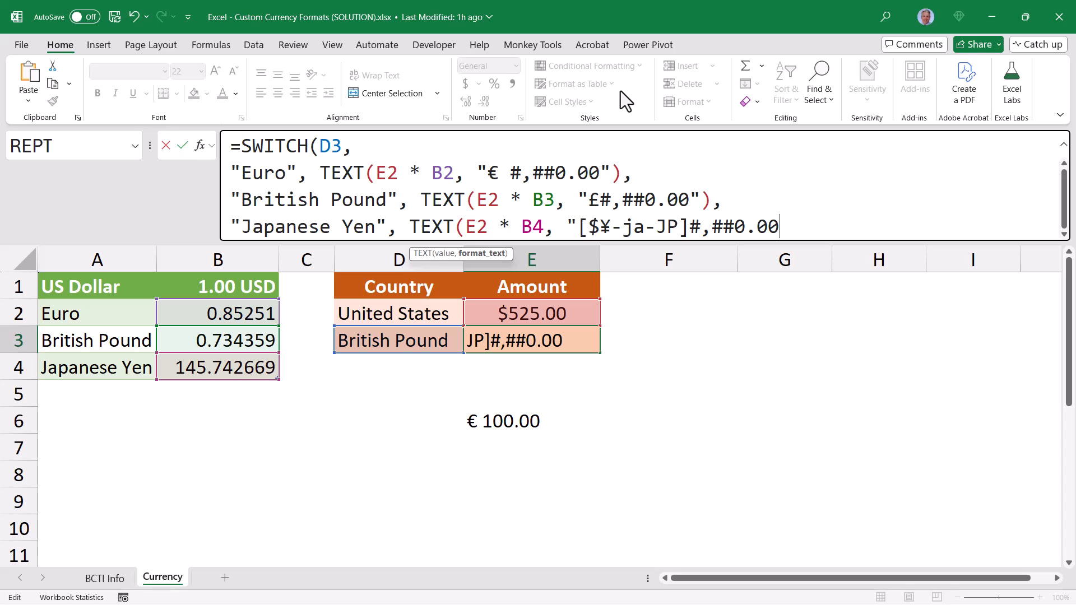
type("\")")
Simplify the Japanese Yen format code in E3 to "¥#,##0.00" and close the SWITCH formula with a final parenthesis
key("Left")
key("Left")
key("Left")
key("Left")
key("Left")
key("Left")
key("Left")
key("Left")
key("Left")
key("Left")
key("Left")
key("Left")
key("Right")
key("Right")
key("BackSpace")
key("BackSpace")
key("BackSpace")
key("BackSpace")
key("BackSpace")
key("BackSpace")
key("BackSpace")
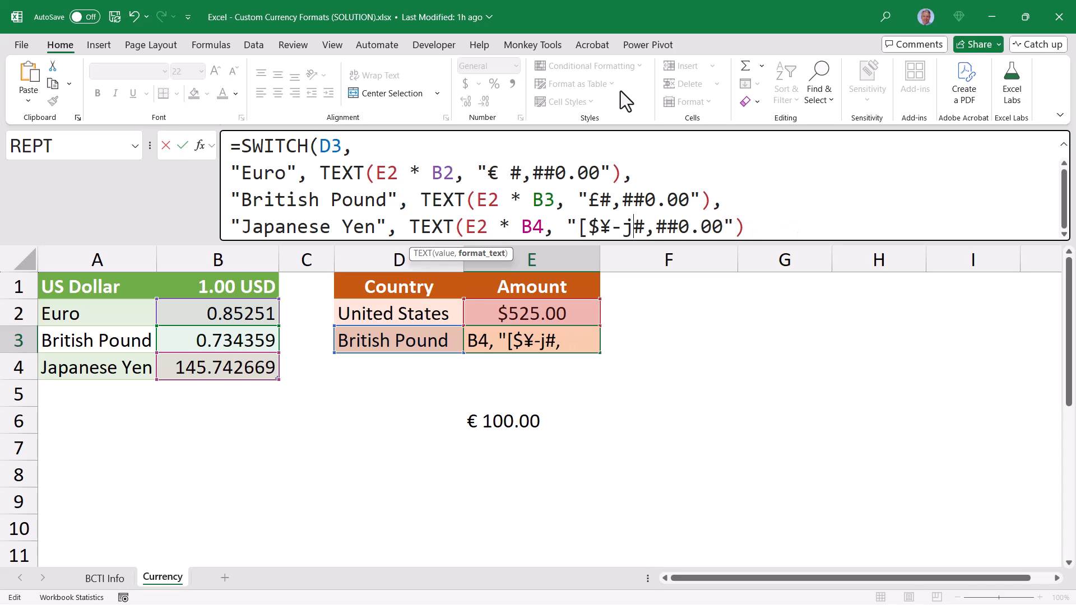
key("Left")
key("BackSpace")
key("BackSpace")
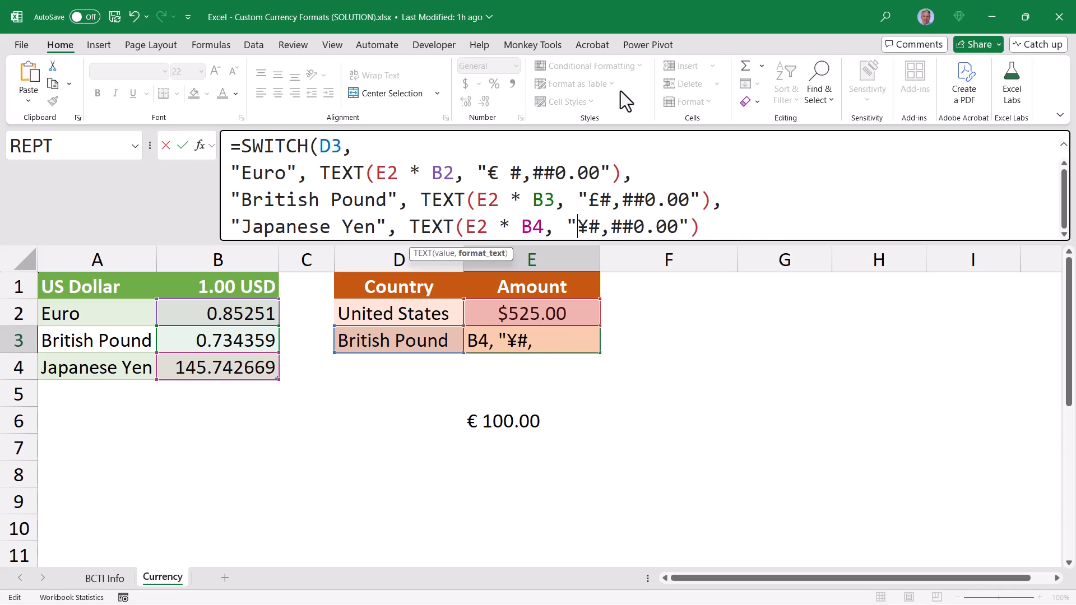
key("End")
type(")")
key("ctrl+Return")
Test the finished formula by setting the currency in D3 to Japanese Yen and back to Euro, checking E3
left_click(449, 340)
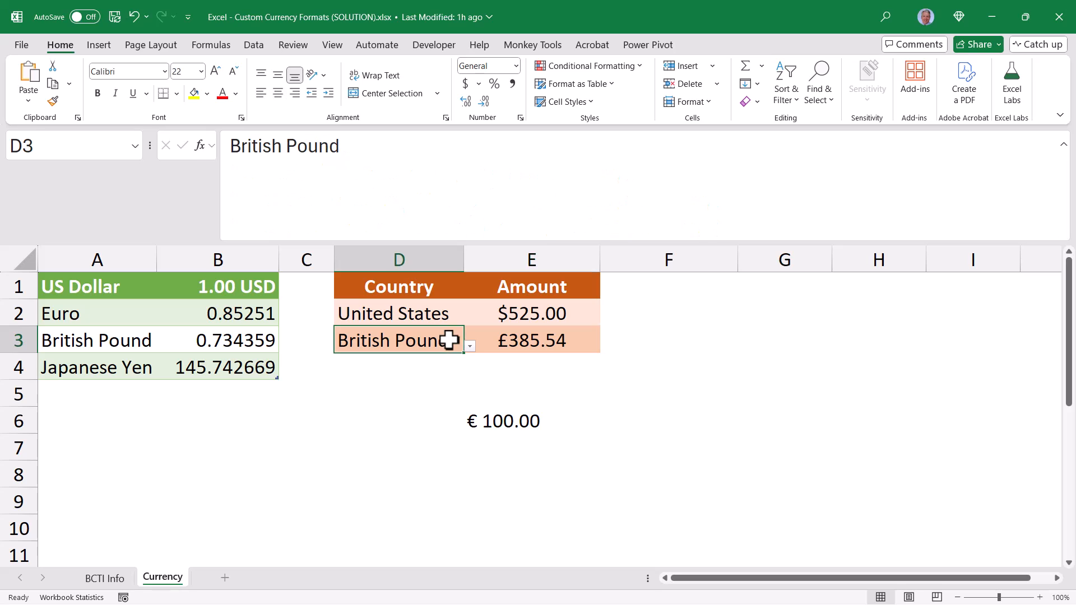
left_click(469, 346)
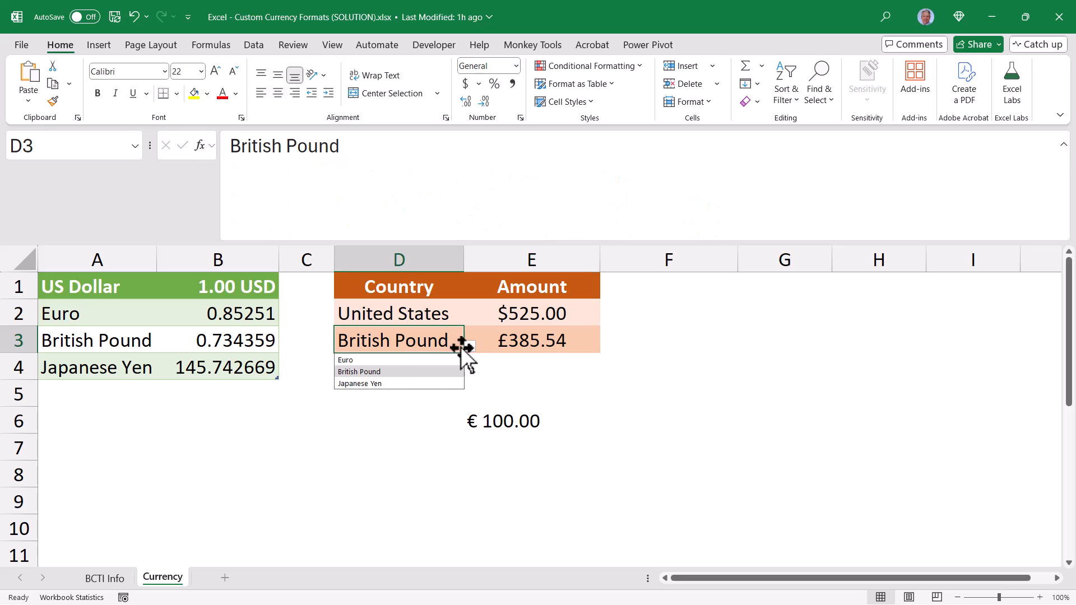
left_click(386, 385)
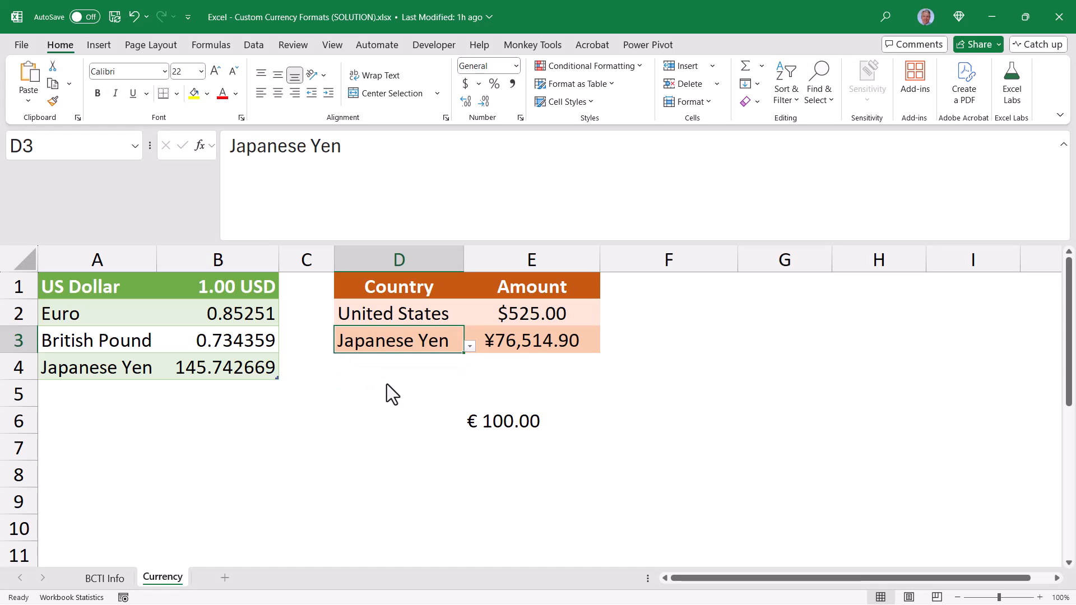
left_click(468, 347)
left_click(358, 361)
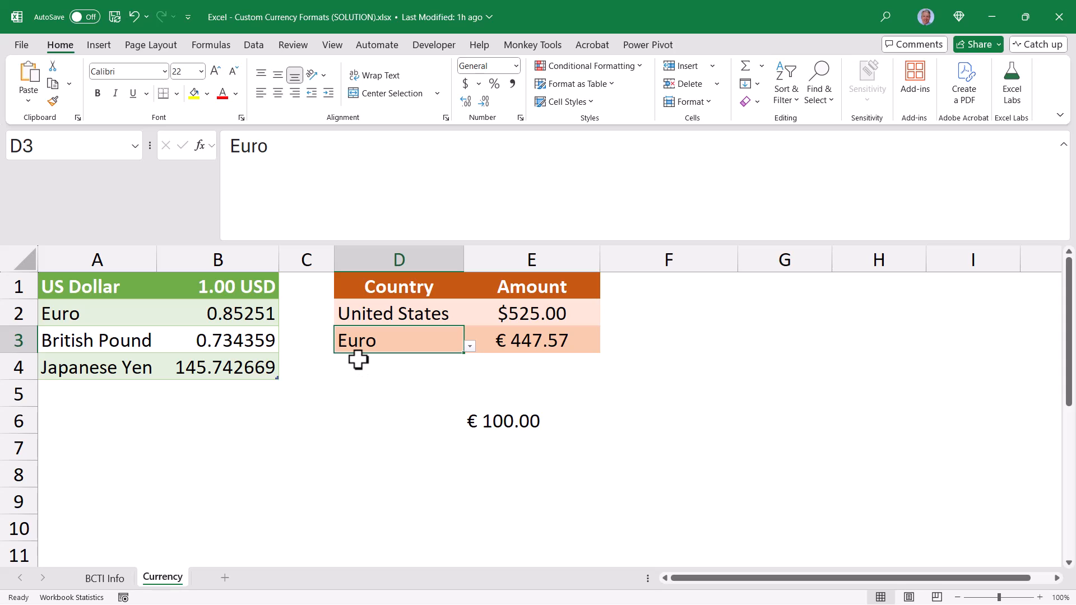
left_click(537, 342)
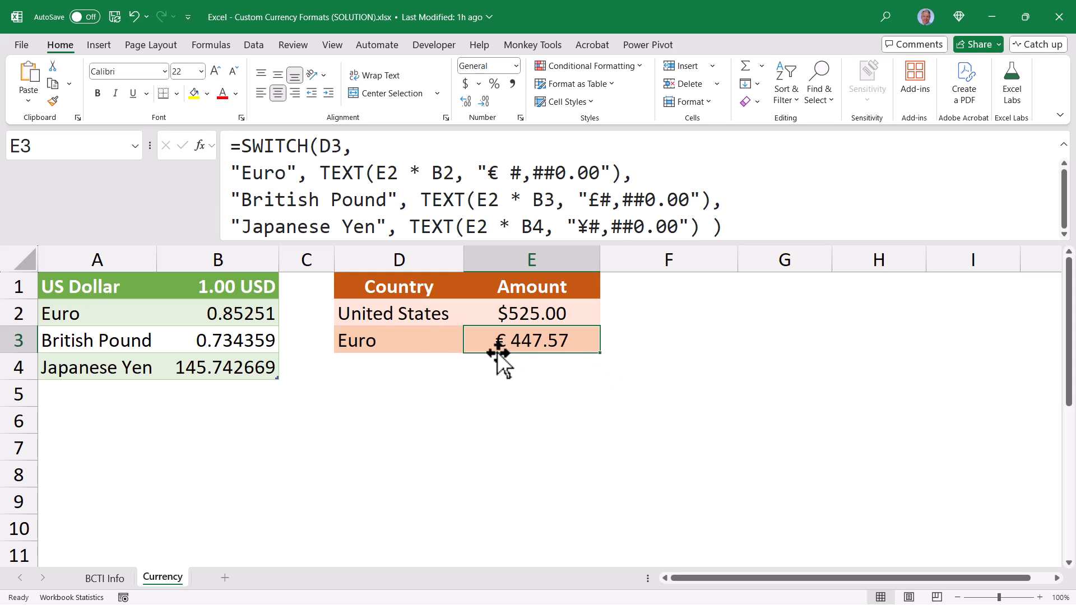
Clear the currency in D3 to see how E3 handles a missing selection, and undo the deletion
left_click(428, 345)
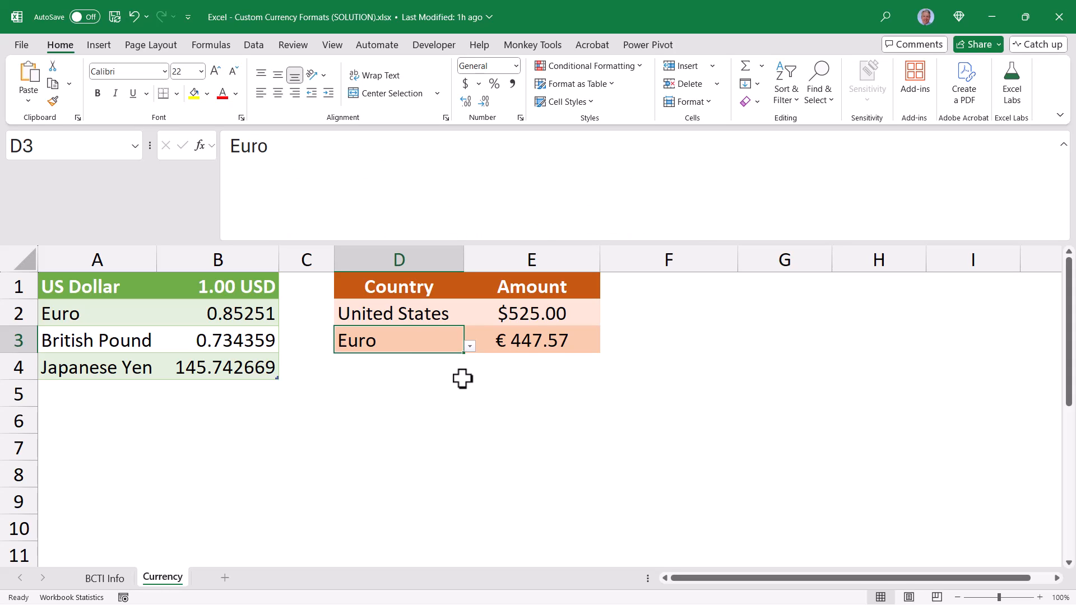
key("Delete")
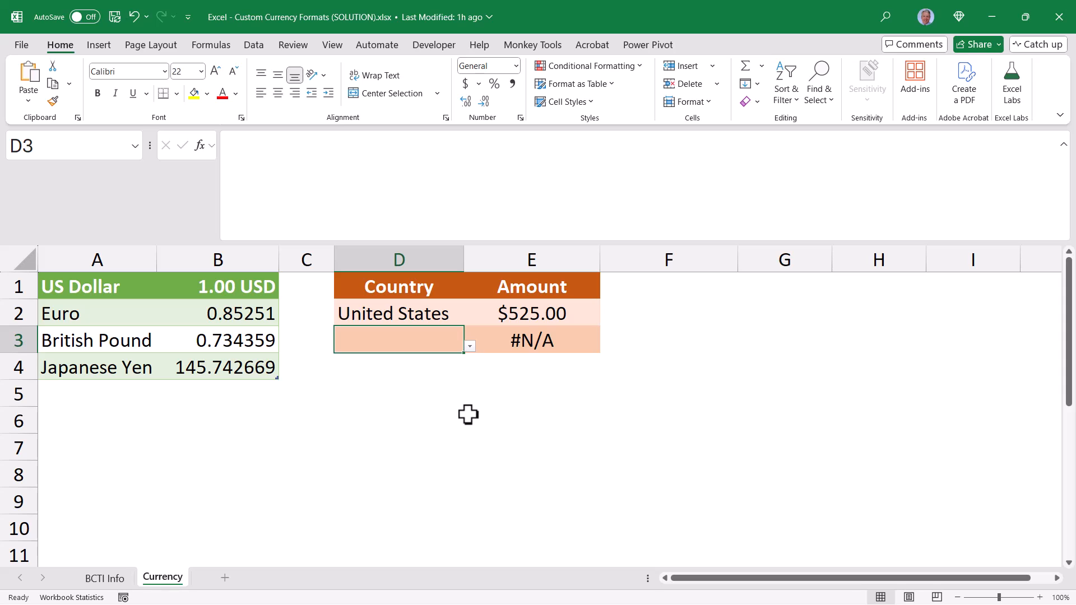
key("ctrl+z")
Clear the US dollar amount in E2 to see how E3 responds, undo the deletion and return to E3
left_click(499, 314)
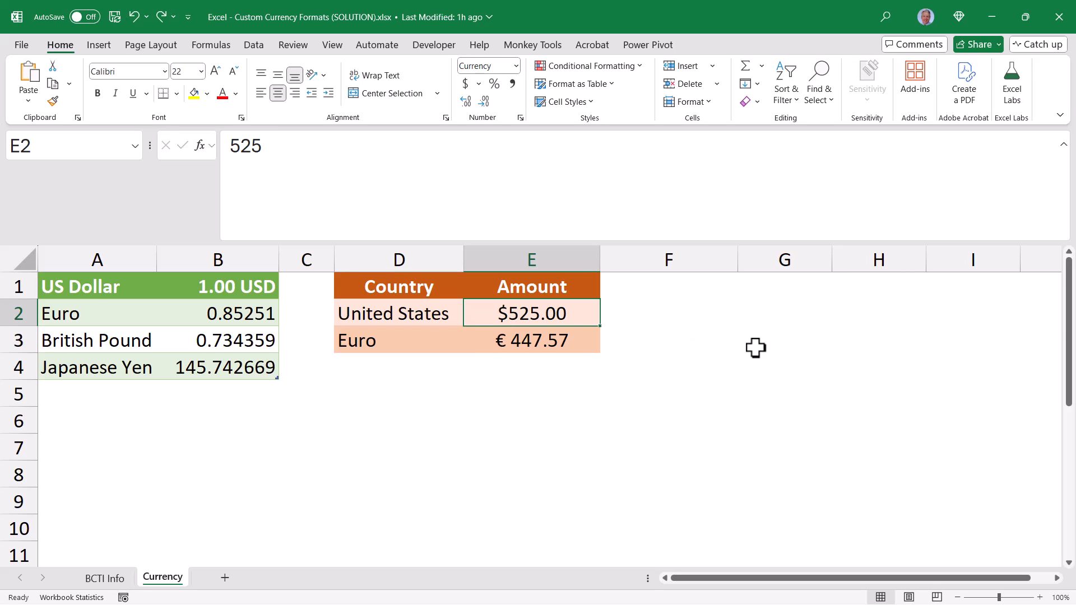
key("Delete")
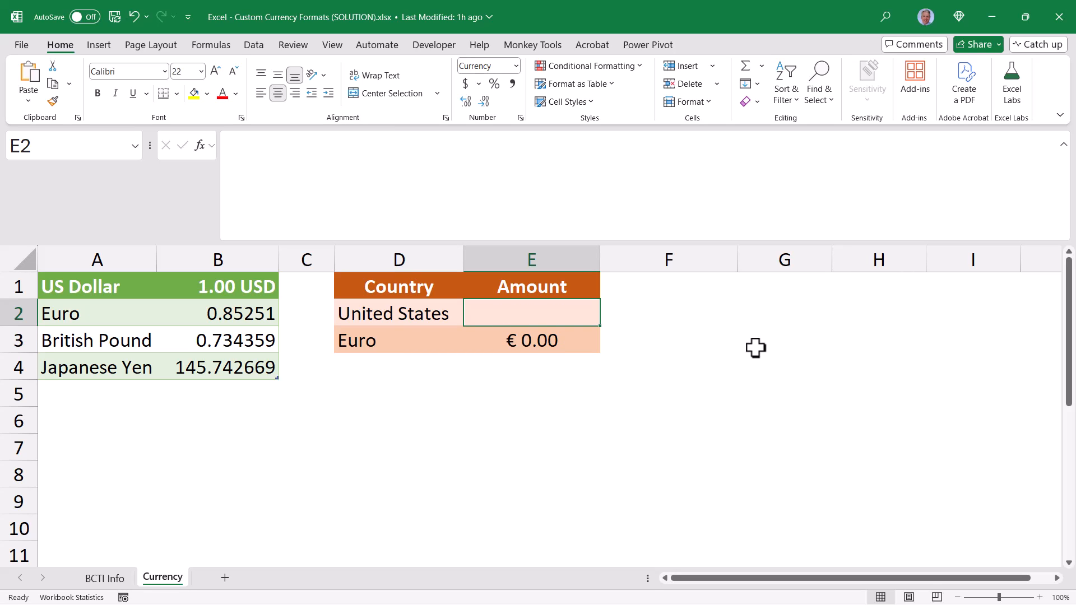
key("ctrl+z")
key("Return")
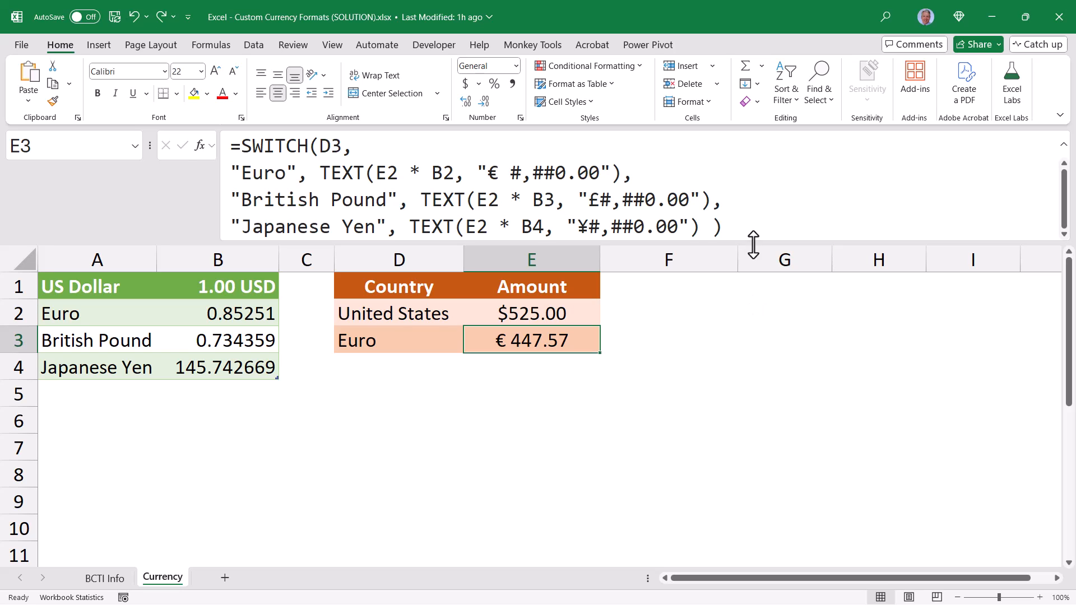
Wrap the SWITCH formula in E3 in IF(ISBLANK(E2), "", …) with a closing parenthesis at the end
left_click_drag(752, 241, 763, 340)
left_click(242, 146)
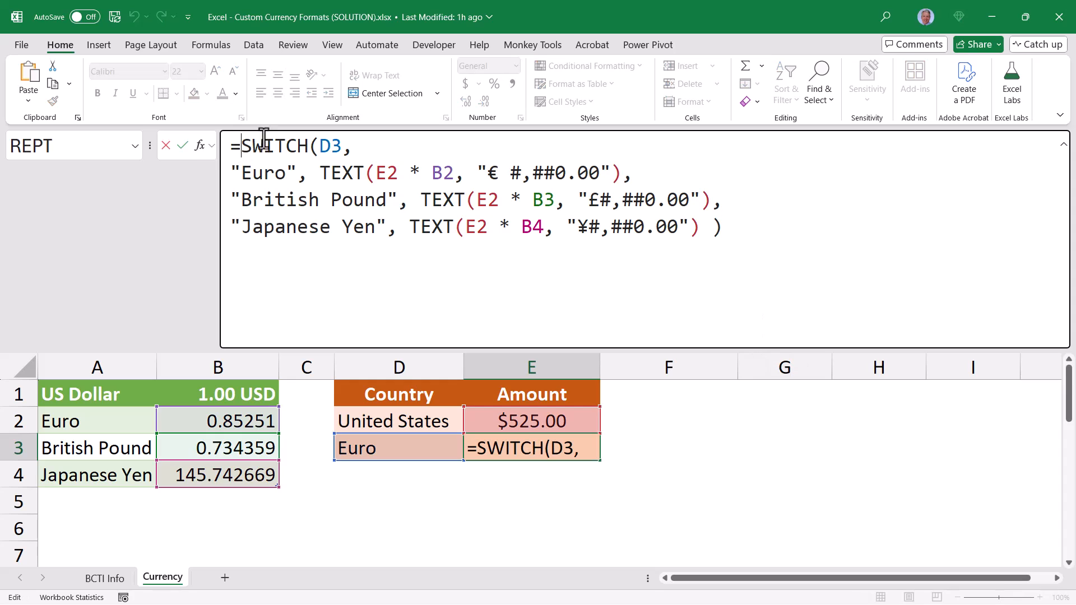
type("IF(")
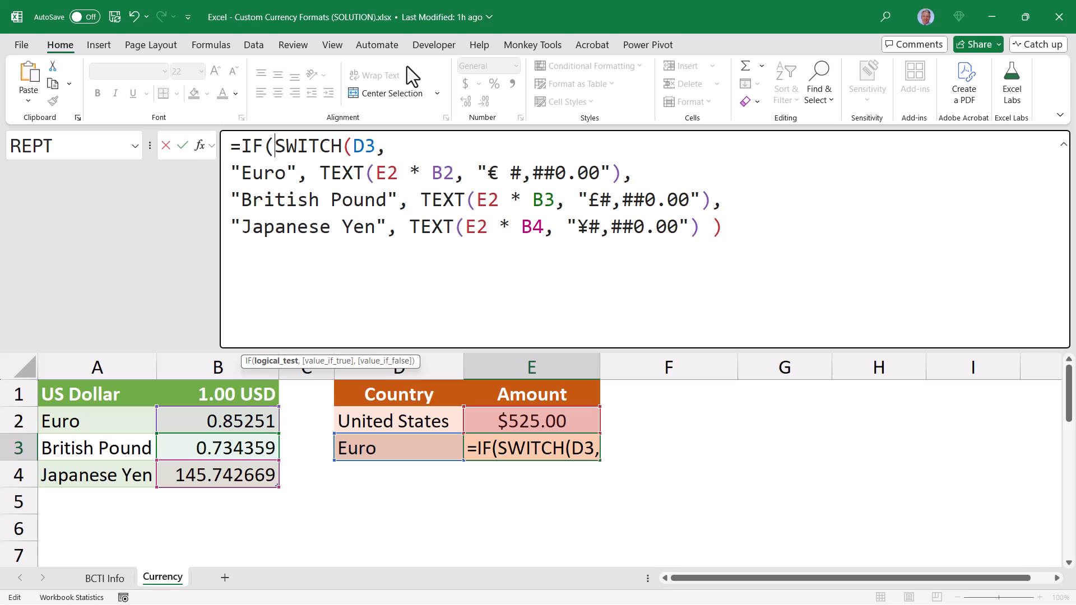
type("ISB")
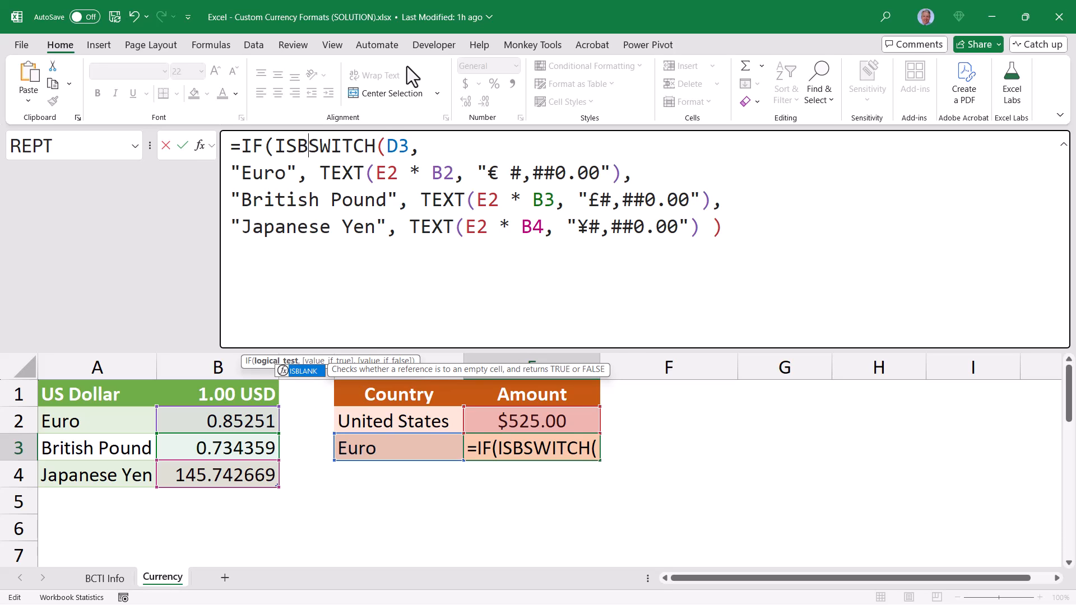
key("Tab")
left_click(522, 421)
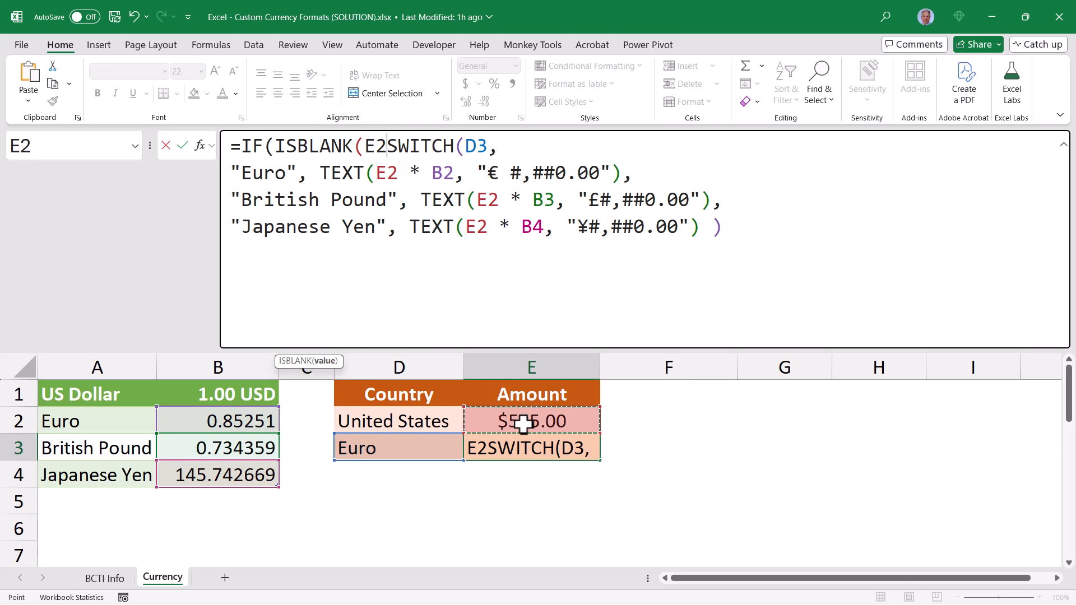
type(")")
type(",")
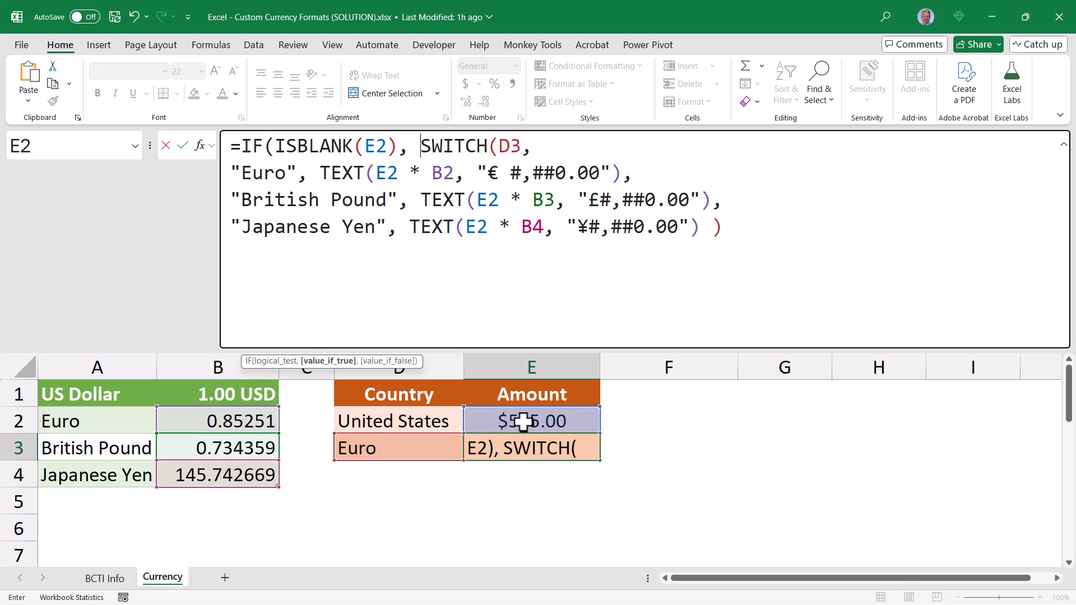
type(" \"\",")
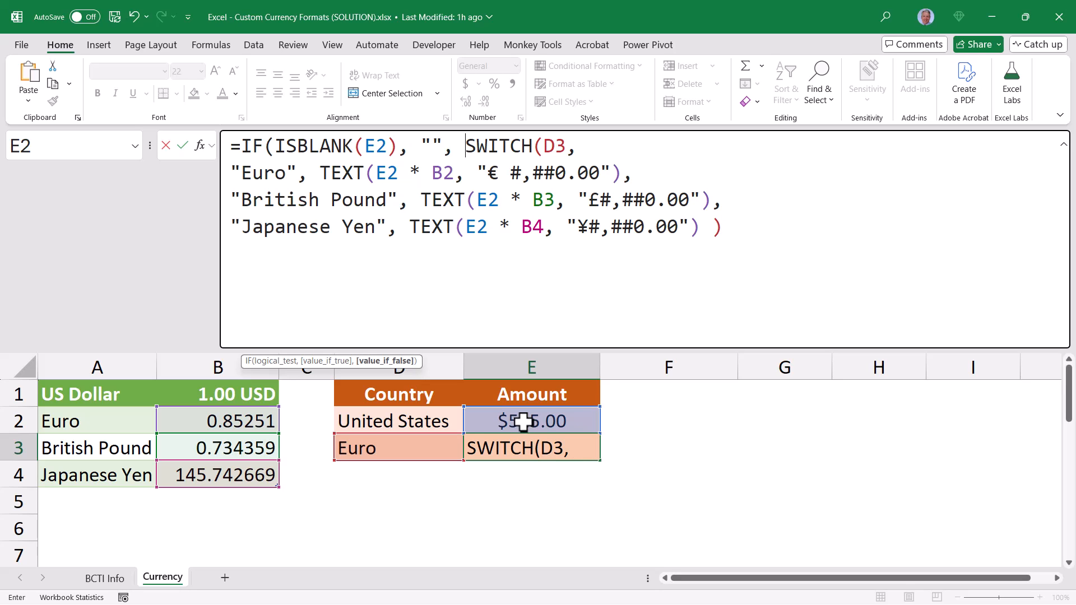
left_click(793, 234)
type(")")
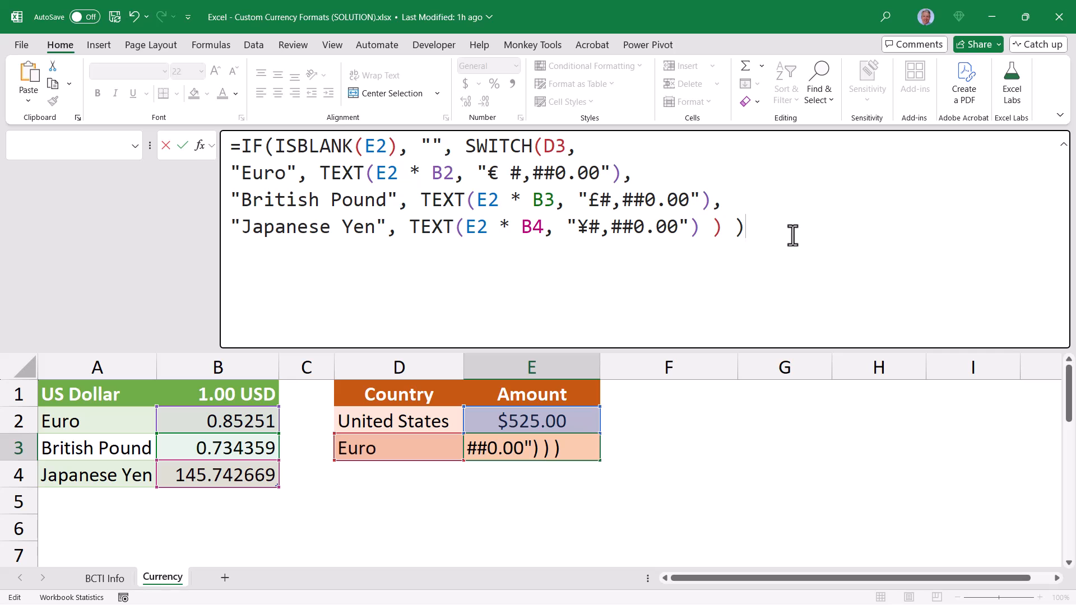
key("ctrl+Return")
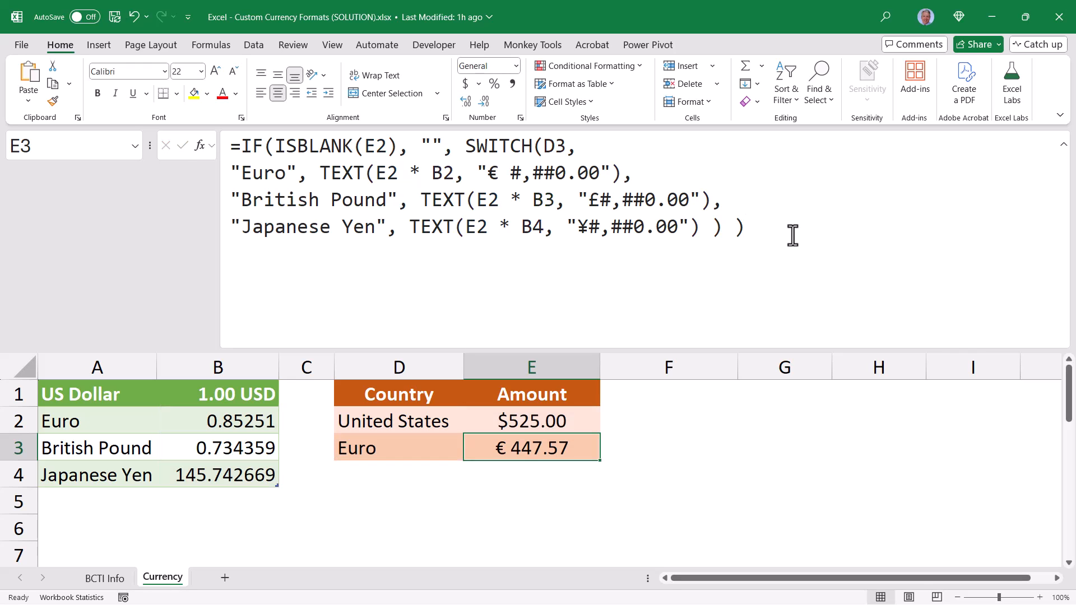
Clear the US dollar amount in E2 to test the blank check in E3, and enter 252 in E2
left_click(586, 418)
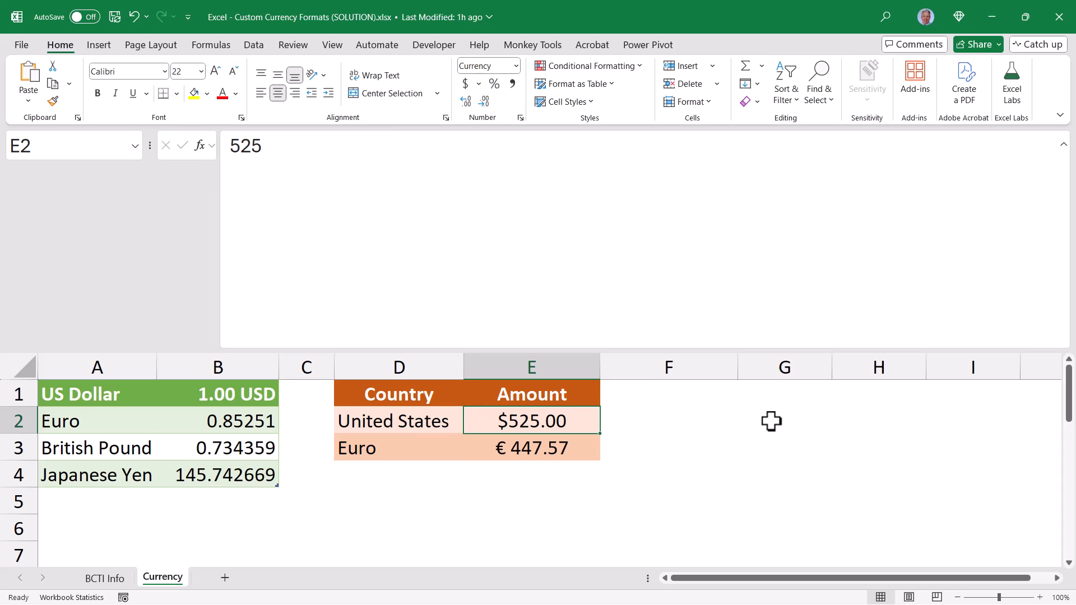
key("Delete")
key("Down")
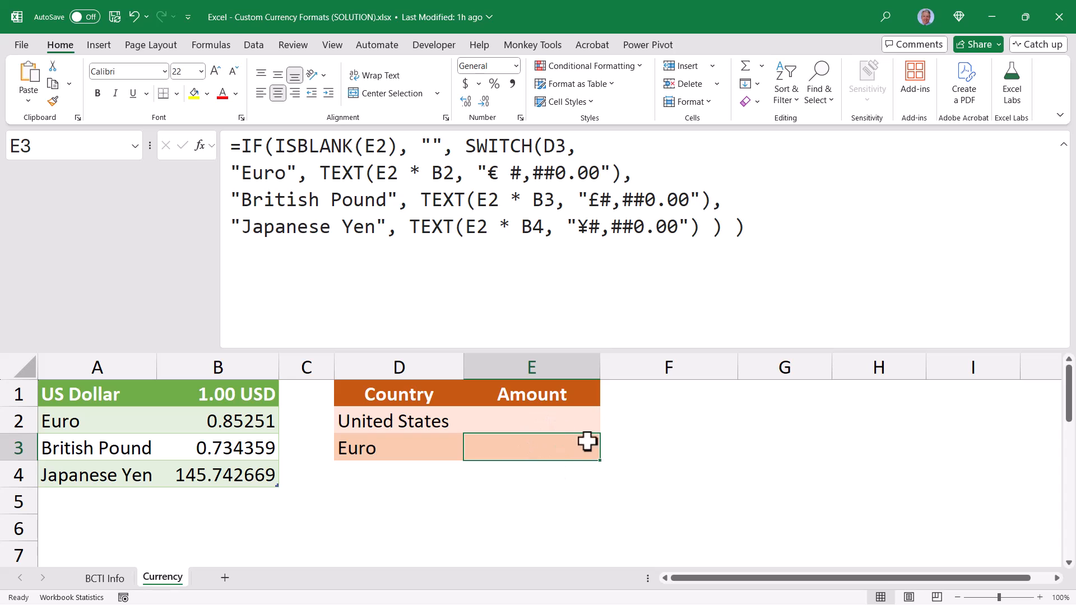
key("Up")
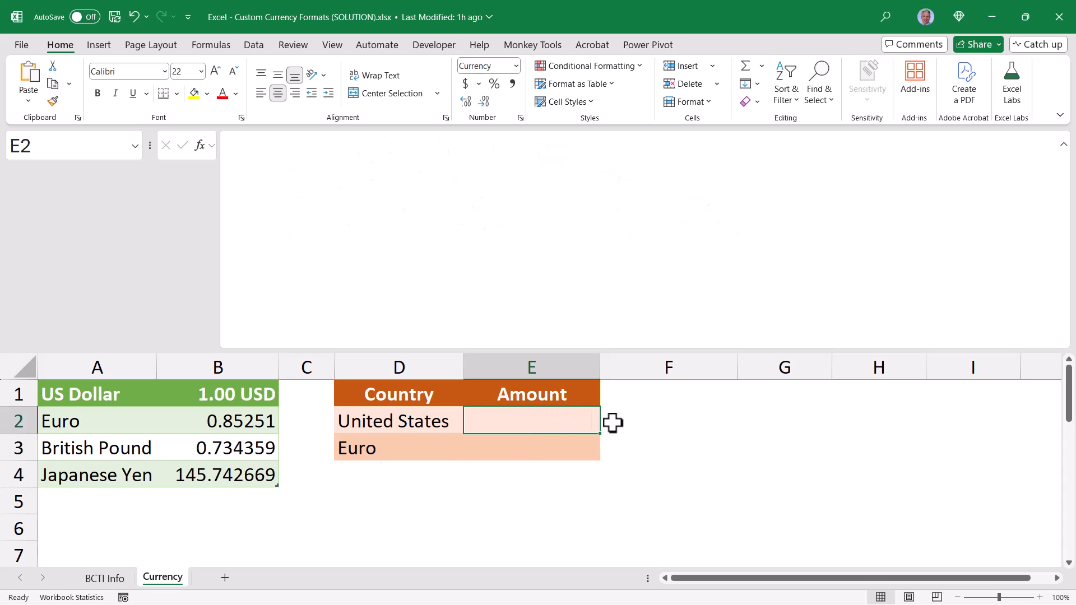
type("252")
key("Return")
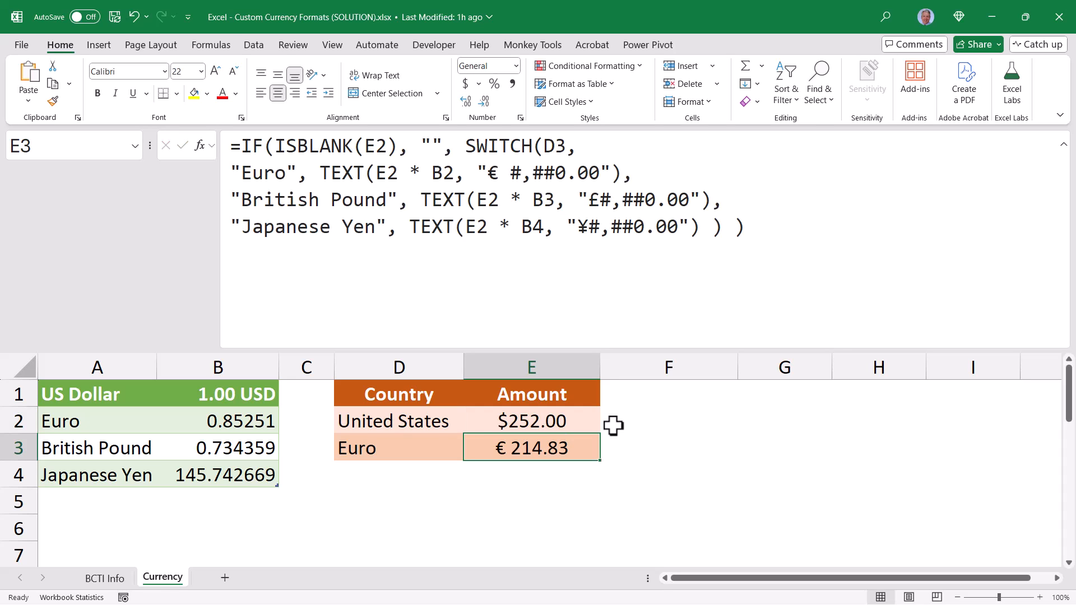
Clear the currency in D3 and wrap the whole E3 formula in IFERROR with "" as the error value
left_click(396, 452)
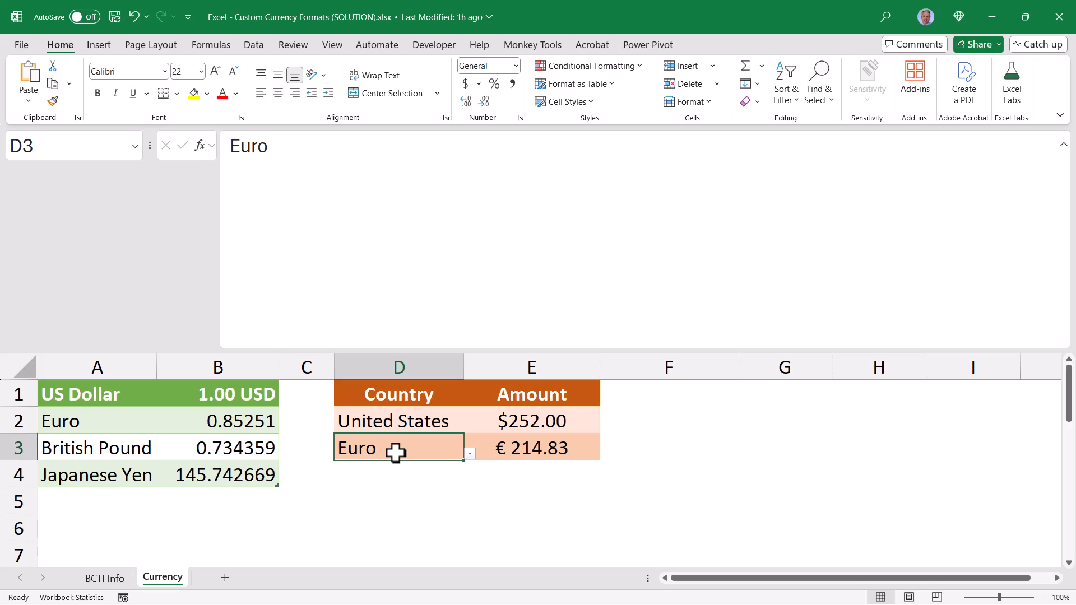
key("Delete")
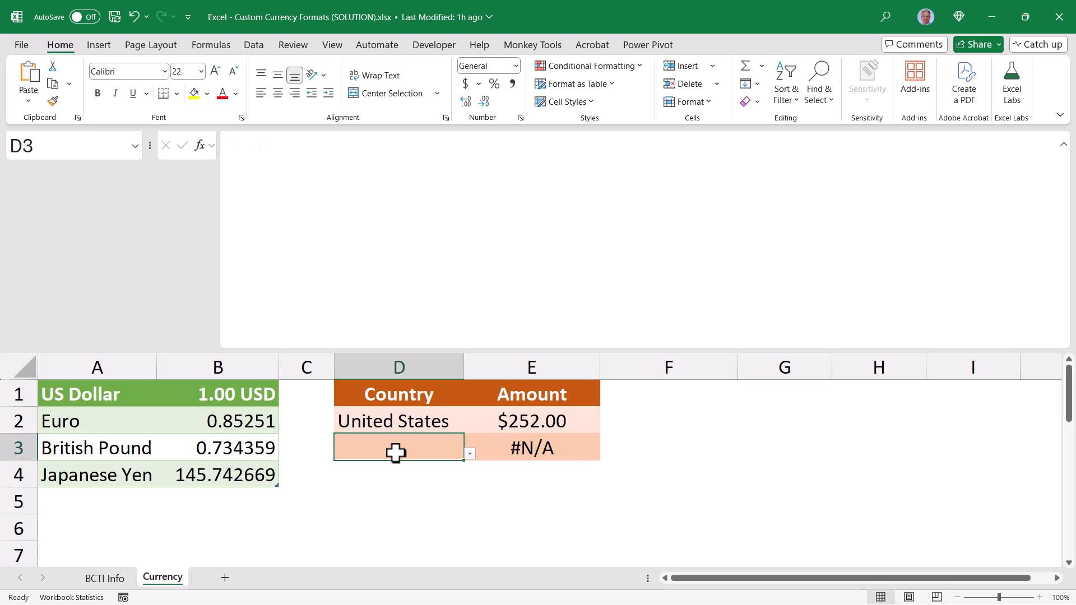
double_click(534, 448)
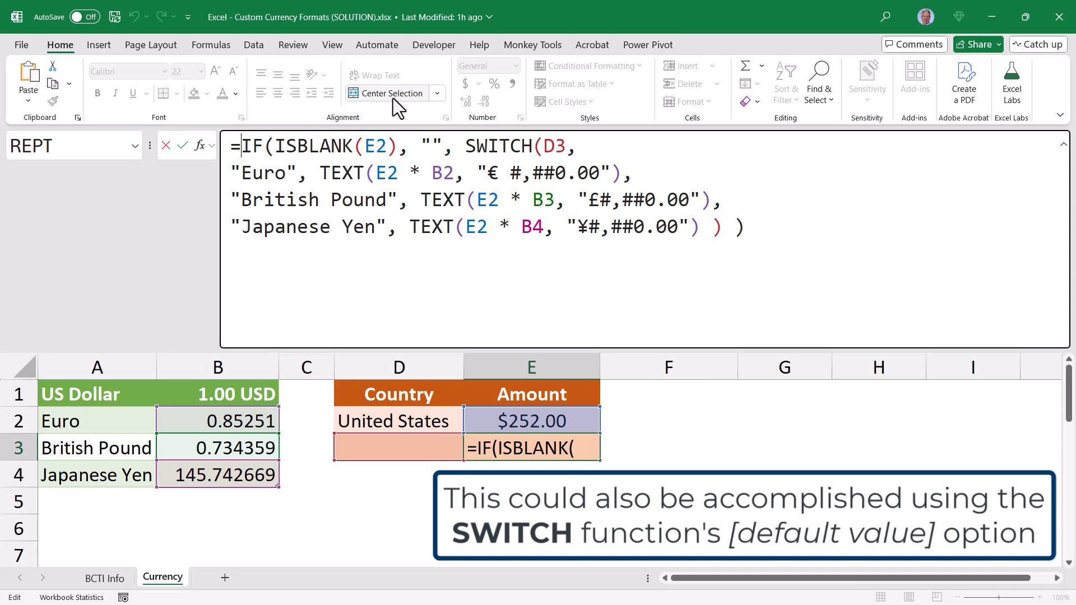
type("IFE")
key("Tab")
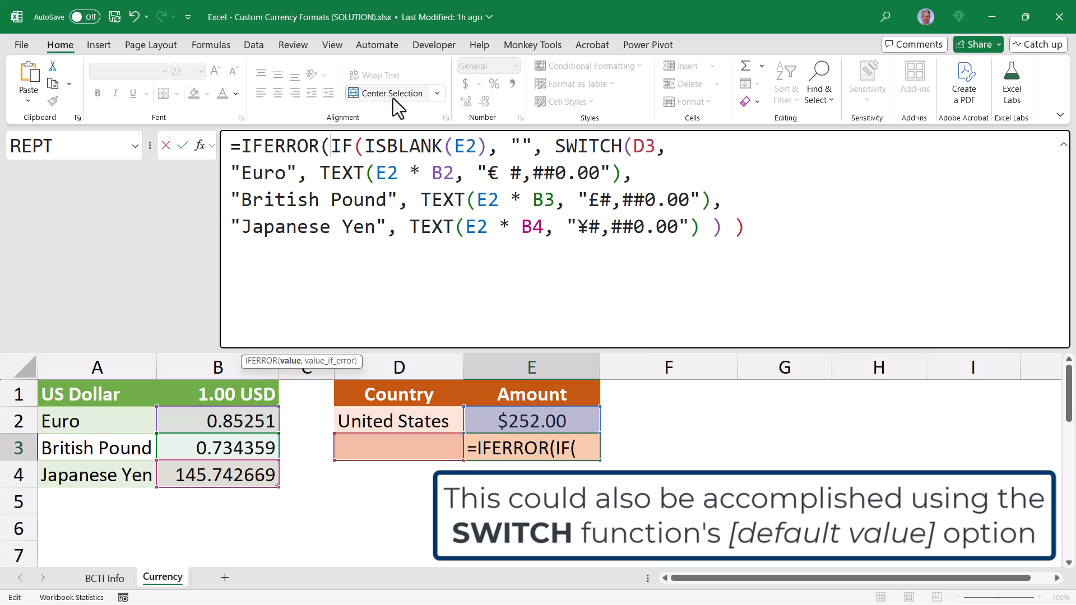
key("ctrl+End")
type(", \"\"")
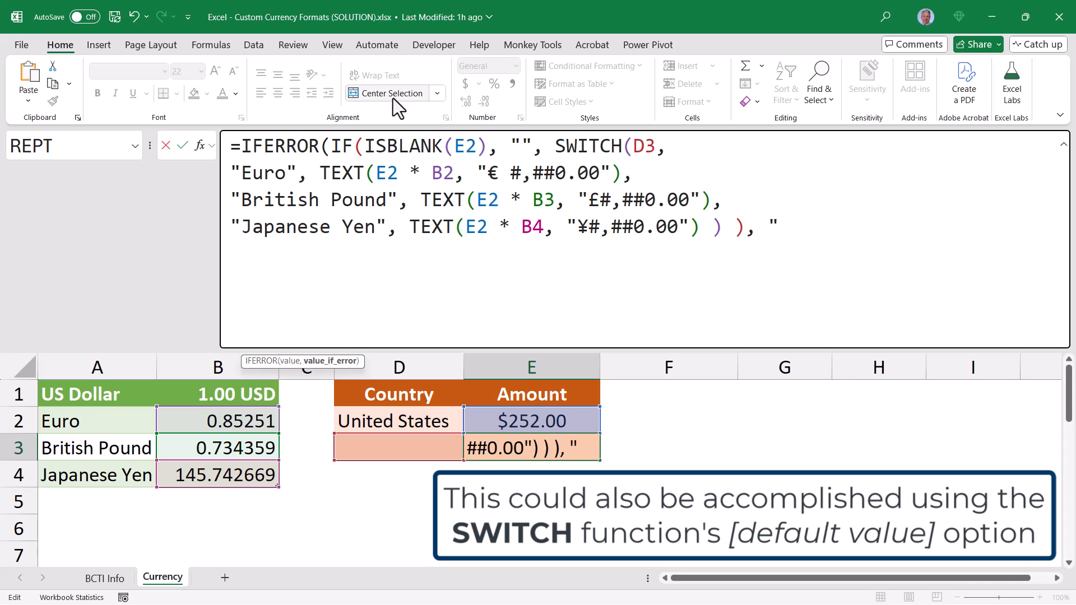
type(")")
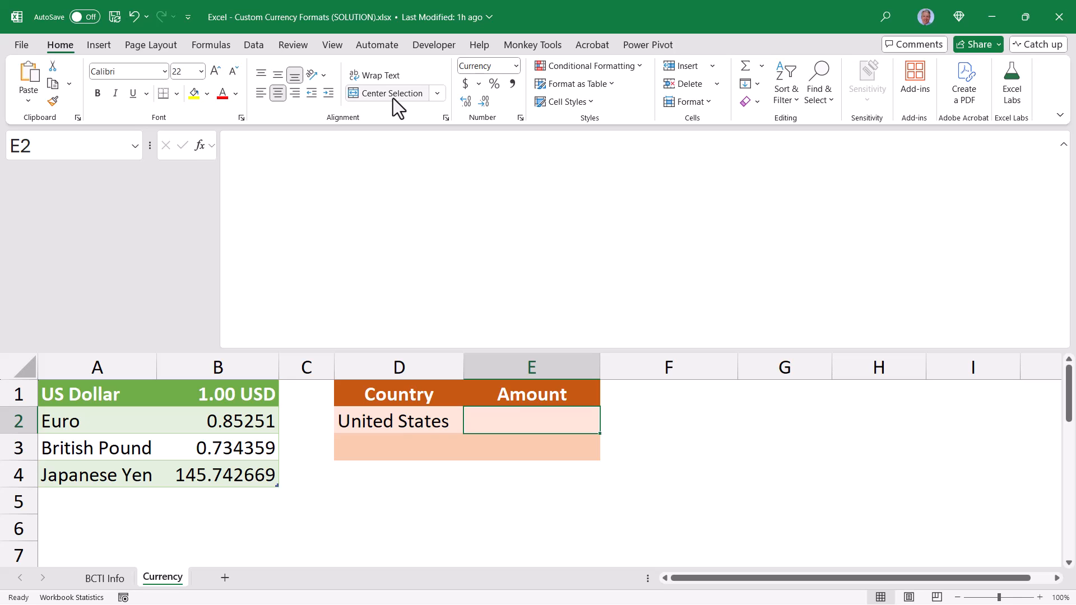
Enter 252 in E2 while D3 is empty to test the error handling in E3, and clear E2 again
type("252")
key("Return")
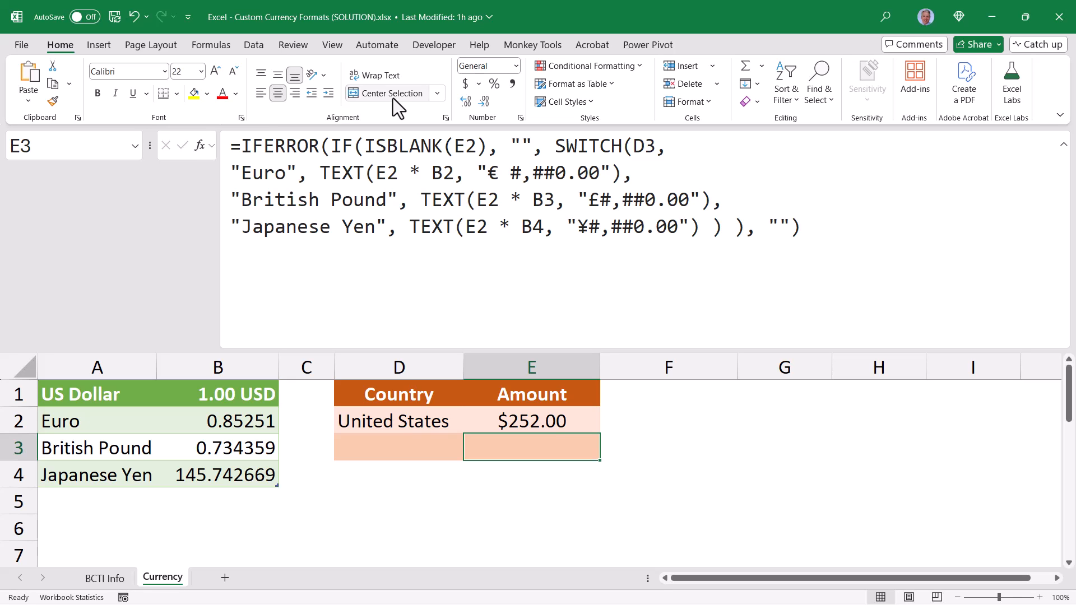
key("Up")
key("Delete")
key("Down")
Choose British Pound as the currency in D3 and enter 41254 as the US dollar amount in E2
key("Left")
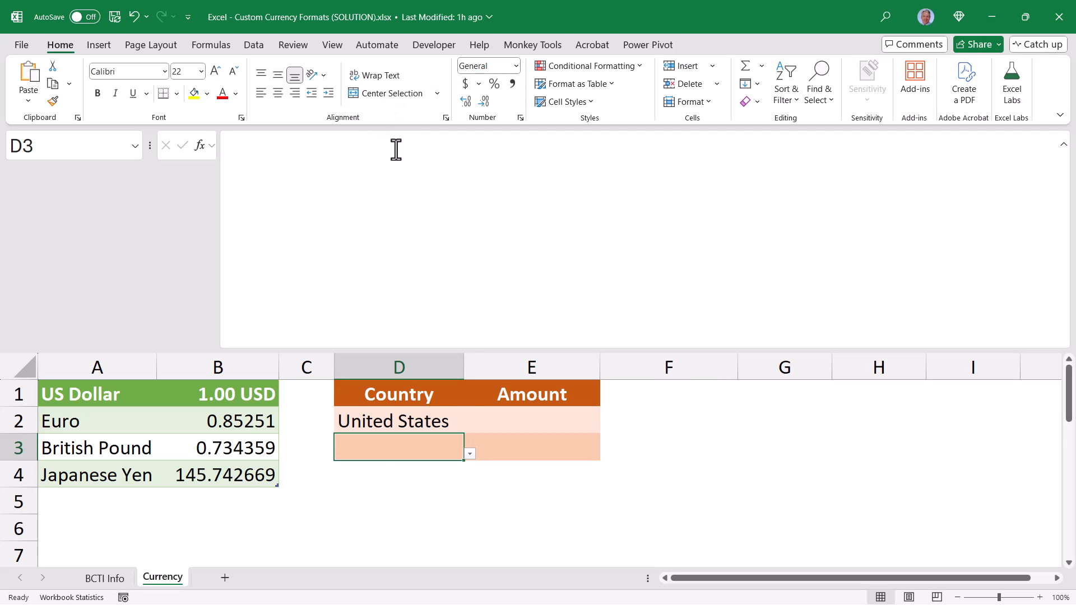
left_click(470, 454)
left_click(382, 475)
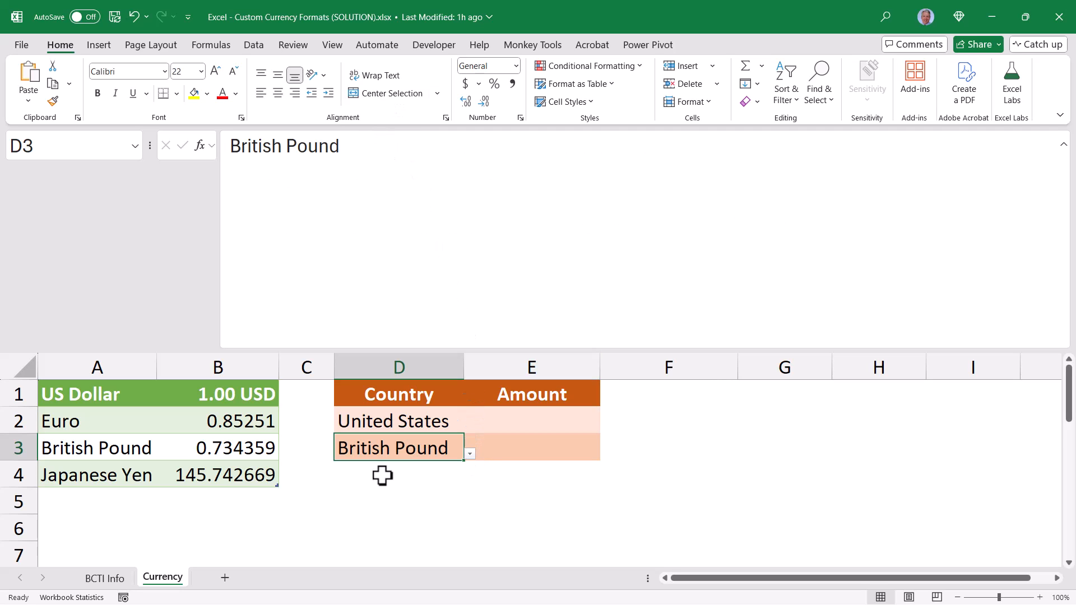
left_click(551, 426)
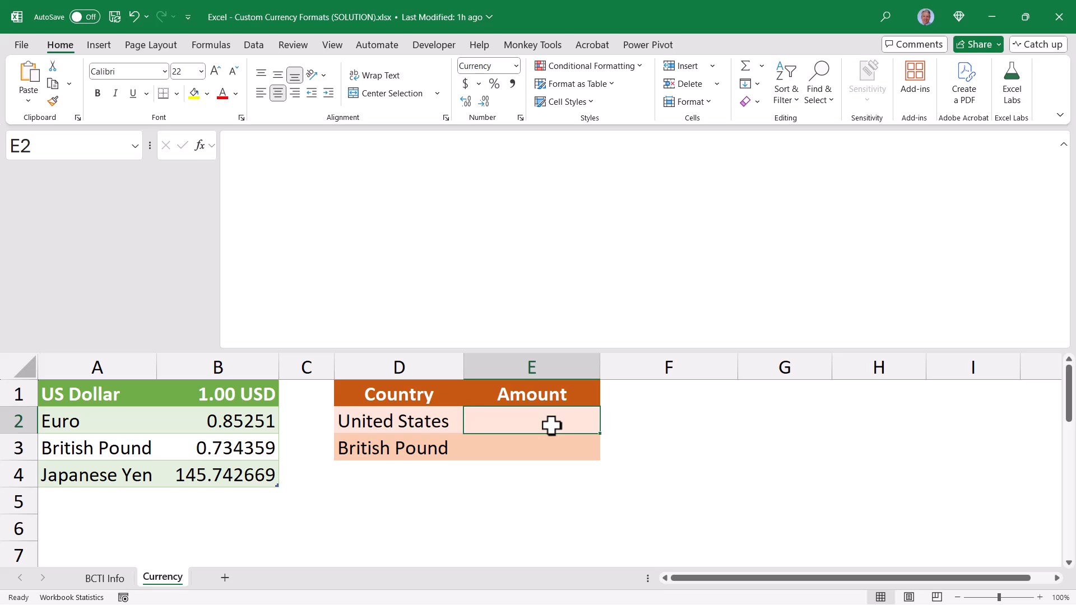
type("41254")
key("Return")
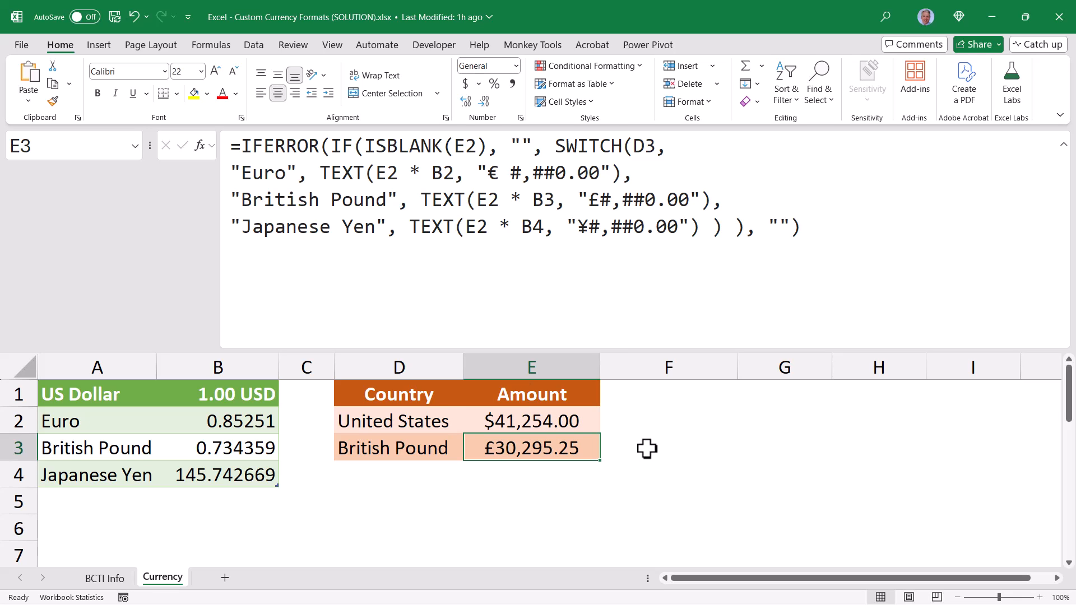
Open the full number format settings for E3, browse the Currency, Date and Percentage categories, and select the Fraction type "Up to three digits (312/943)"
left_click(516, 65)
left_click(526, 422)
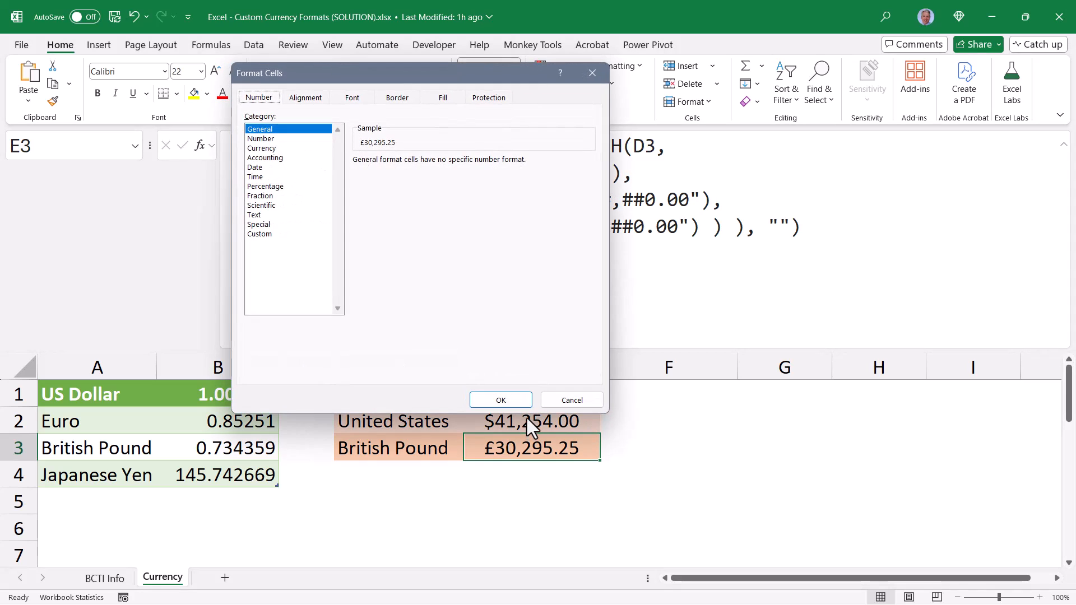
left_click(267, 149)
left_click(256, 168)
left_click(258, 187)
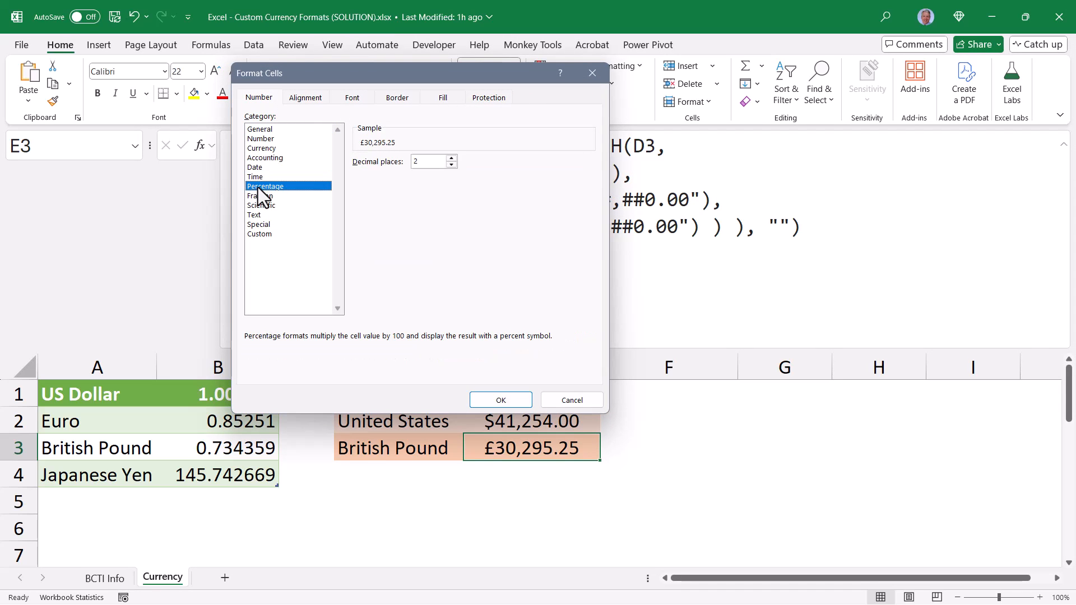
left_click(262, 196)
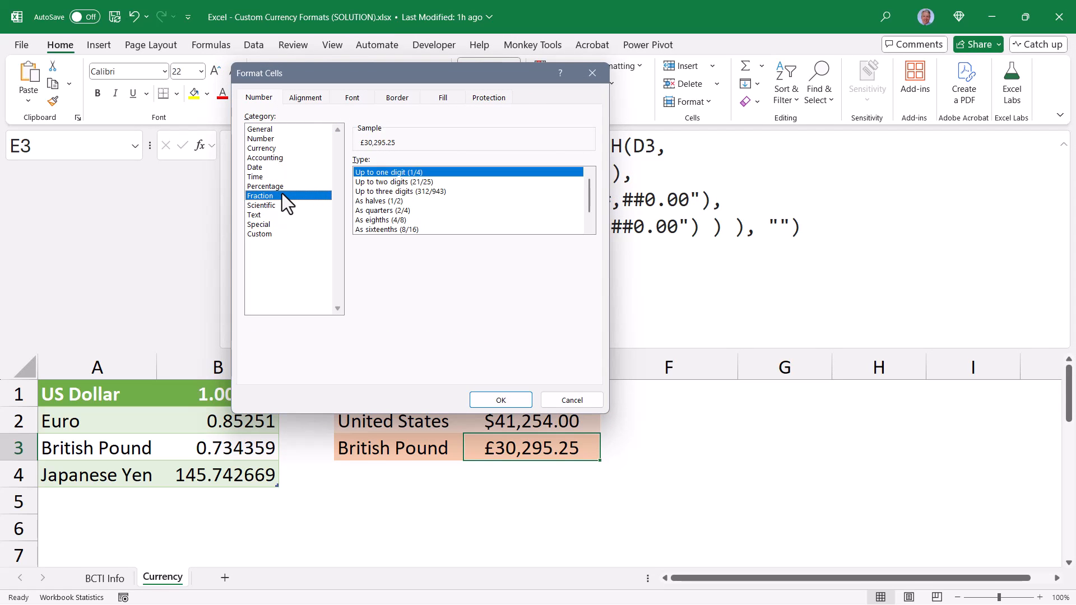
left_click(369, 191)
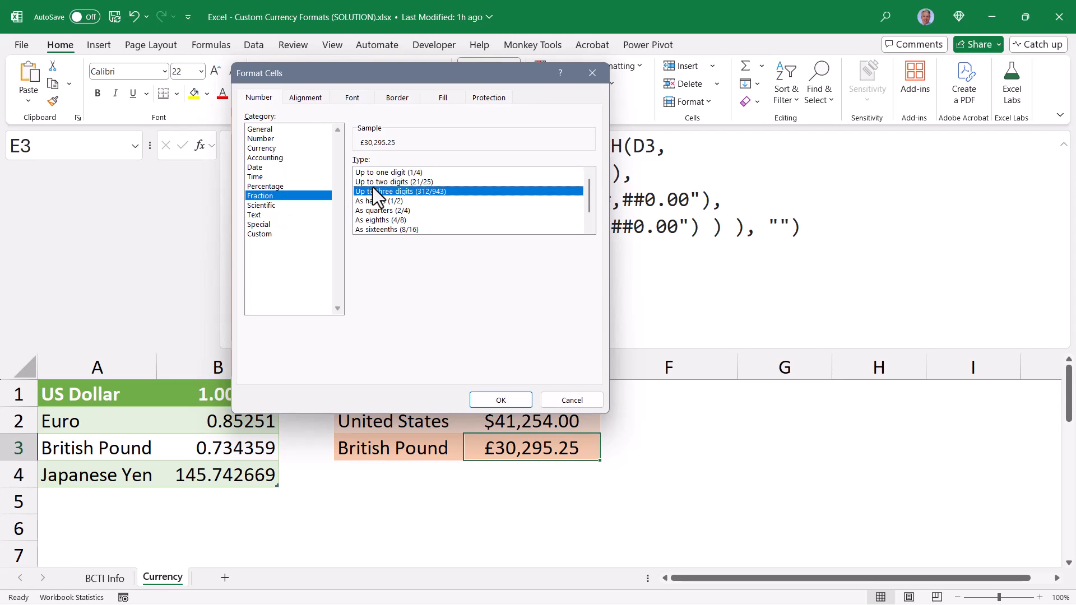
Show the custom format code behind the selected fraction type and examine the list of existing custom codes
left_click(255, 234)
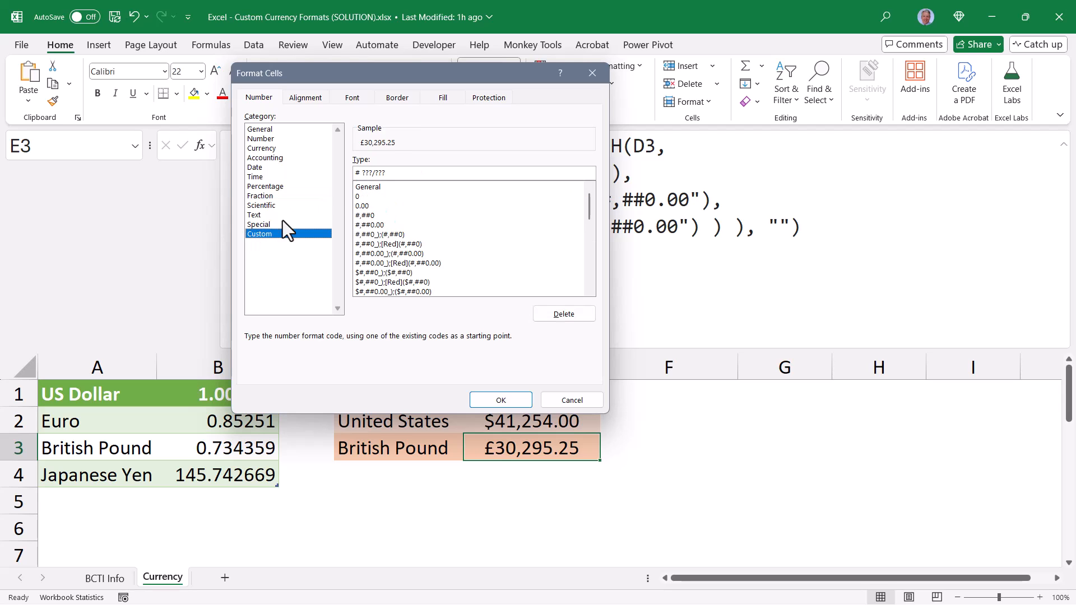
left_click(404, 172)
scroll(412, 250, "down", 5)
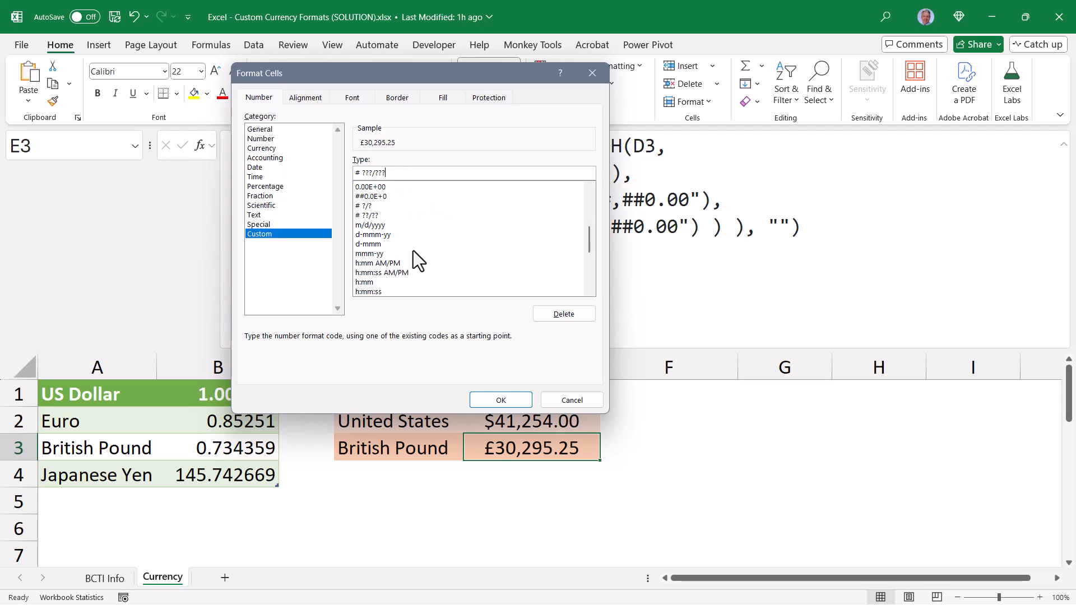
scroll(413, 251, "down", 5)
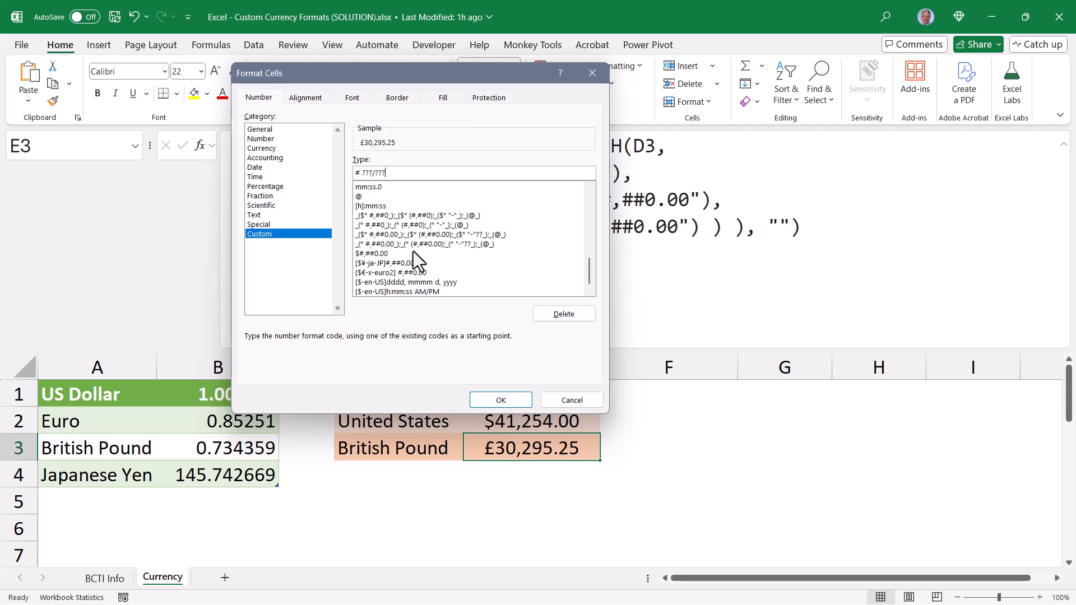
scroll(413, 252, "up", 5)
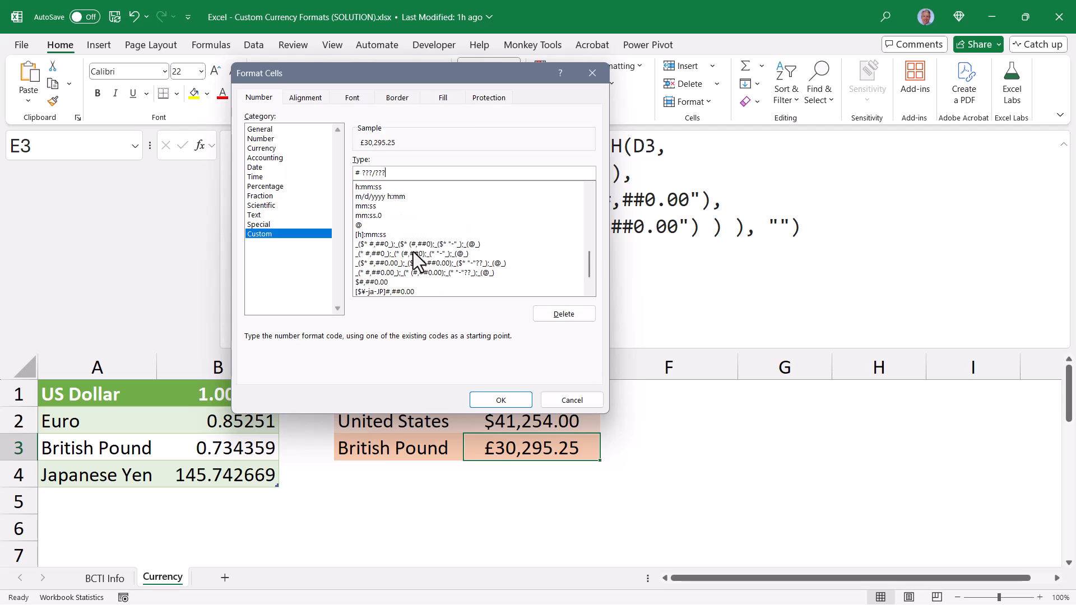
scroll(412, 251, "down", 6)
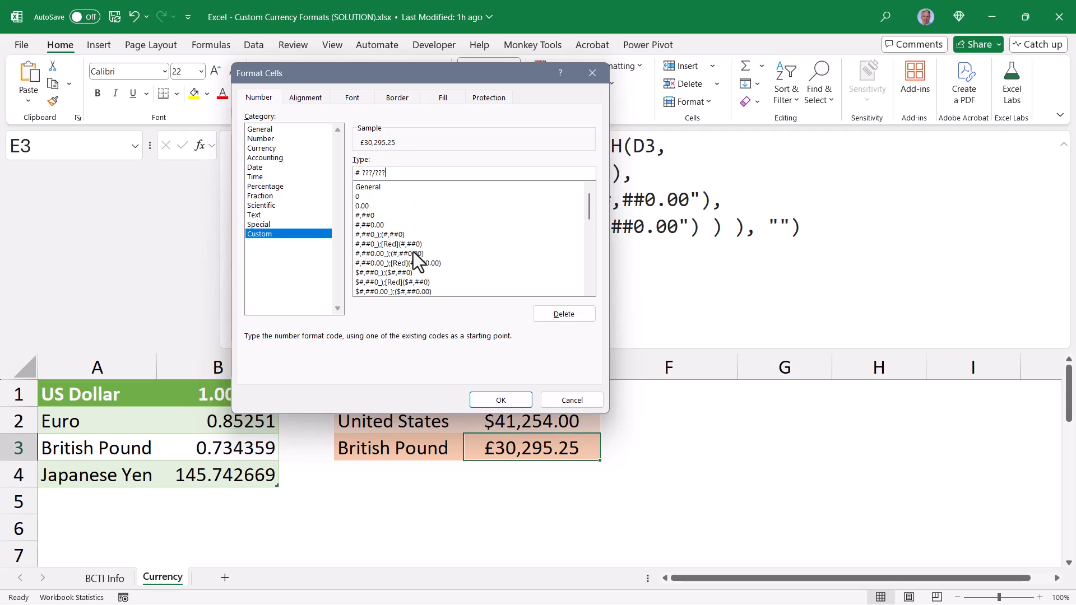